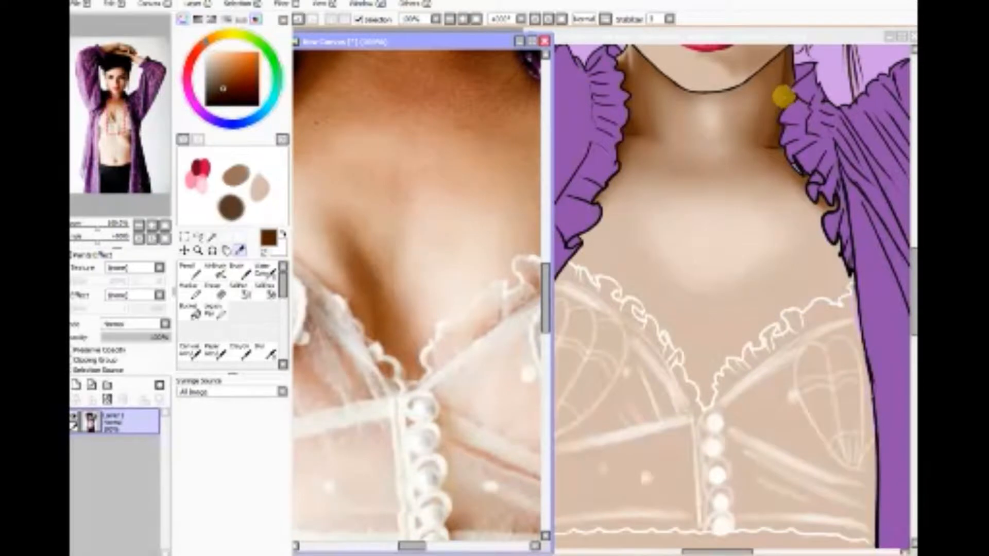
Step: Sample the brown shadow colour beside the neck and set the Airbrush size to 80
left_click(783, 96)
left_click(777, 100)
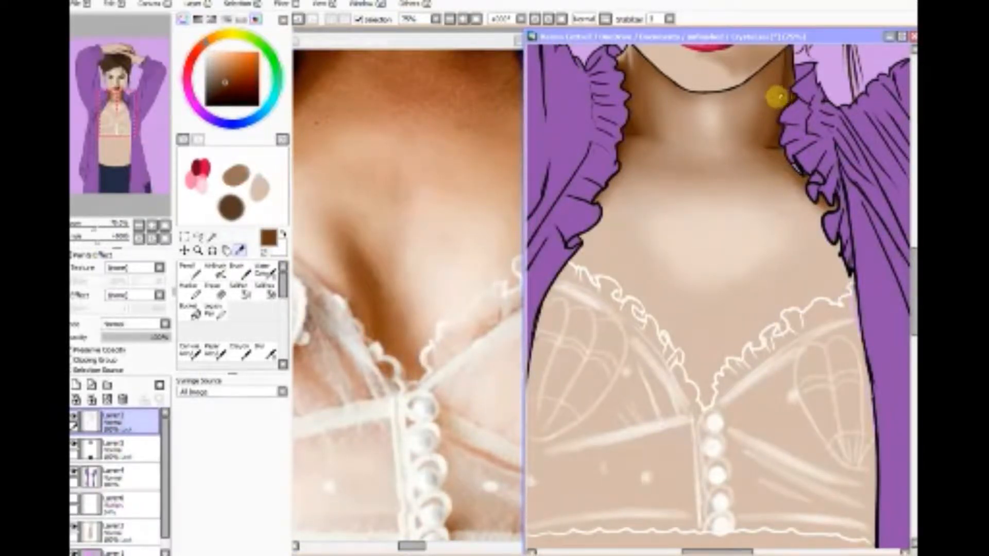
left_click(214, 270)
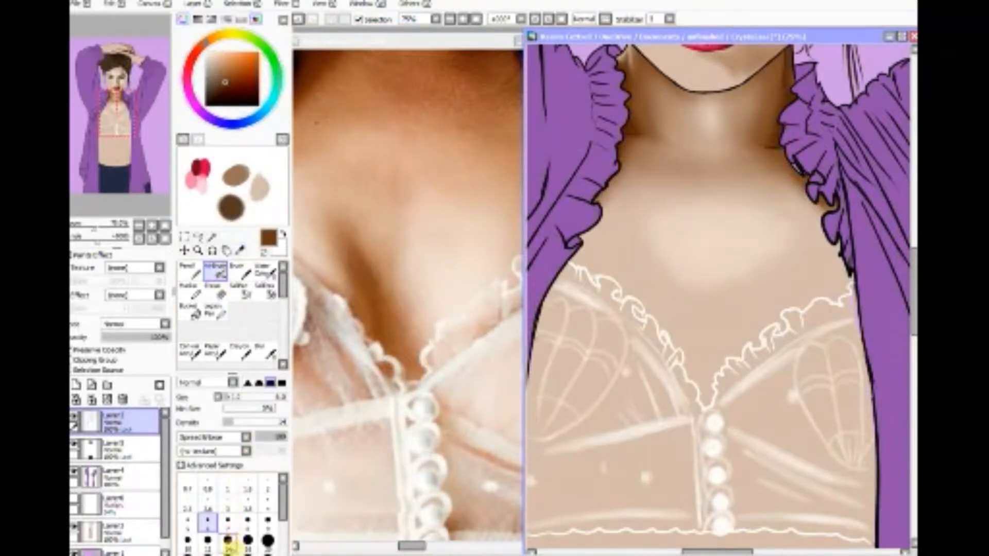
scroll(282, 527, "down", 2)
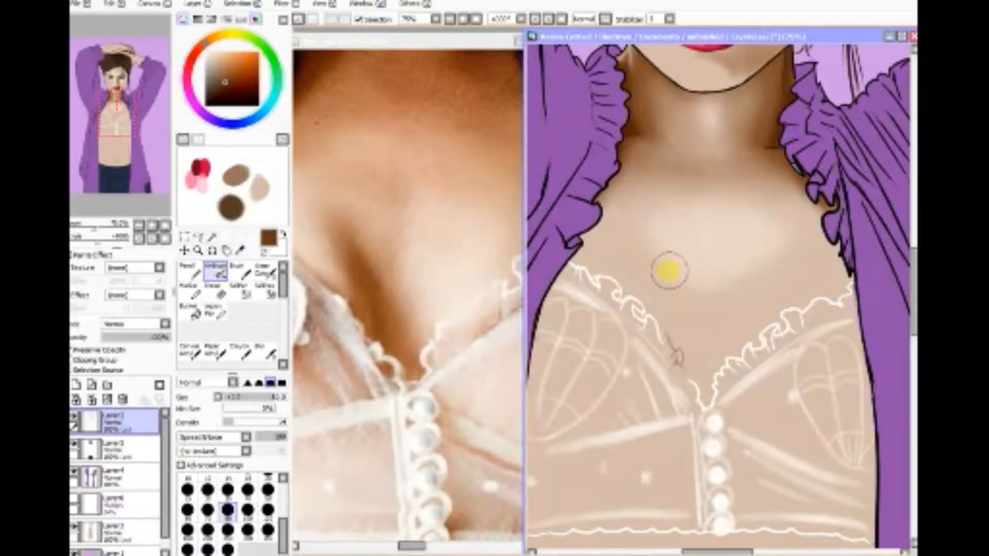
Step: Undo the stroke made on the top layer and airbrush a brown shadow along the cleavage on the skin layer
left_click(114, 4)
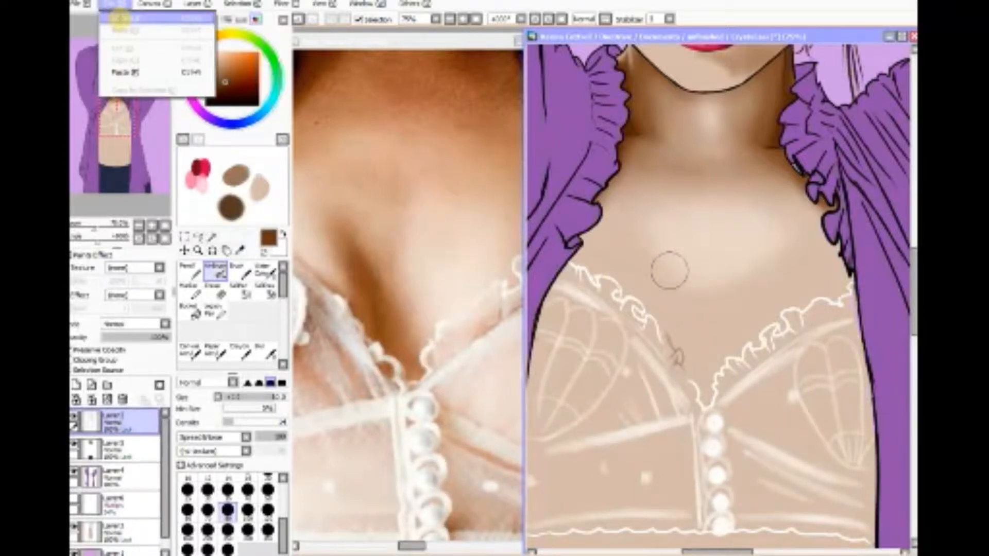
left_click(109, 18)
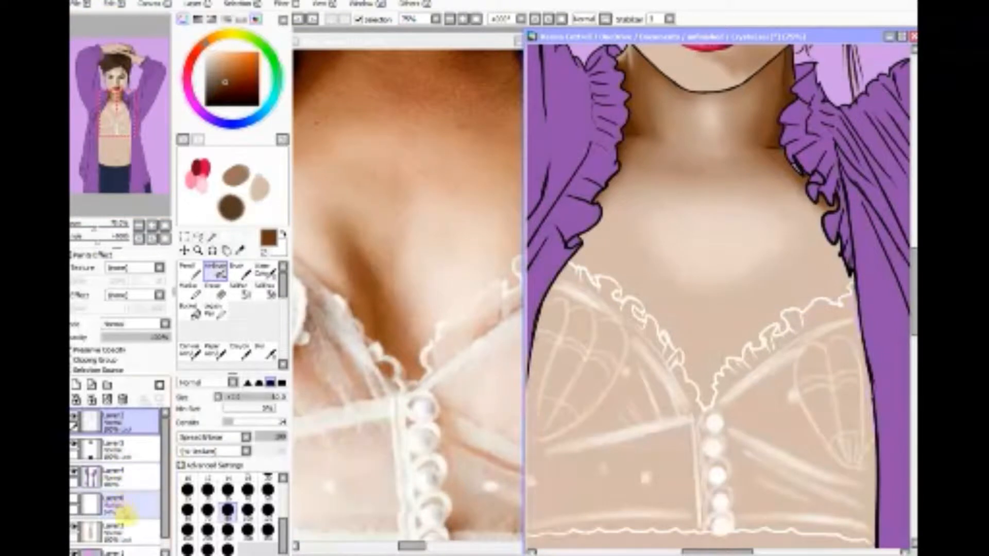
left_click(128, 531)
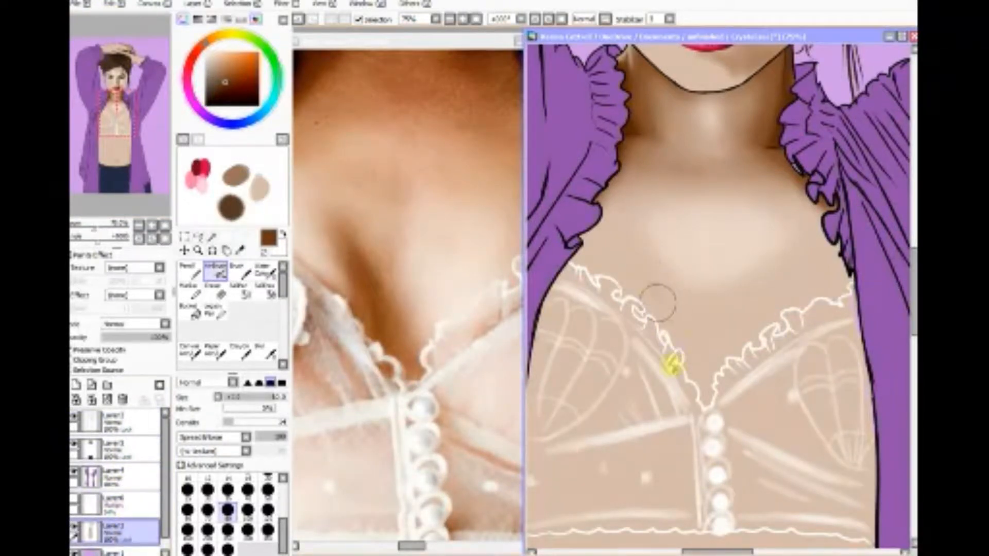
left_click_drag(650, 277, 679, 400)
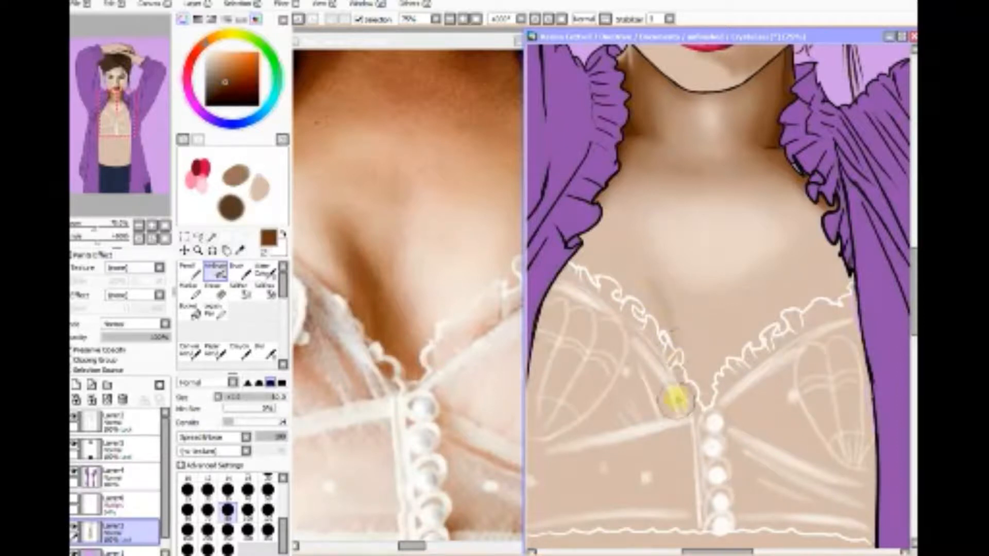
mouse_move(647, 286)
left_mouse_down()
mouse_move(669, 354)
mouse_move(652, 431)
mouse_move(671, 374)
mouse_move(686, 375)
mouse_move(699, 397)
mouse_move(691, 401)
mouse_move(682, 360)
mouse_move(695, 355)
mouse_move(706, 388)
mouse_move(702, 324)
mouse_move(666, 389)
mouse_move(673, 316)
mouse_move(639, 272)
mouse_move(678, 360)
mouse_move(665, 389)
mouse_move(592, 336)
mouse_move(570, 410)
left_mouse_up()
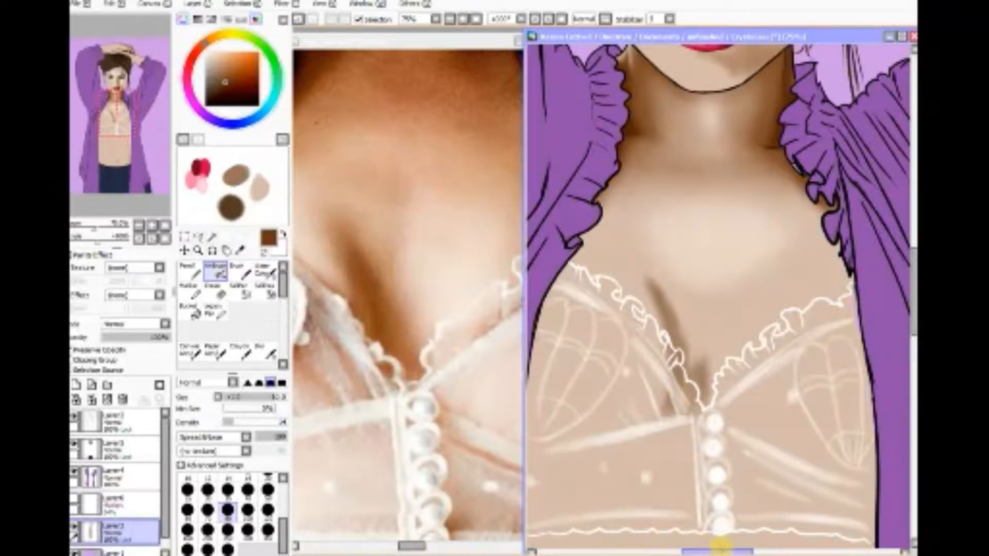
Step: Following the reference photo, airbrush brown shadows inside the left cup and under its lower band towards the centre buttons
left_click_drag(721, 551, 717, 551)
left_click_drag(413, 545, 399, 547)
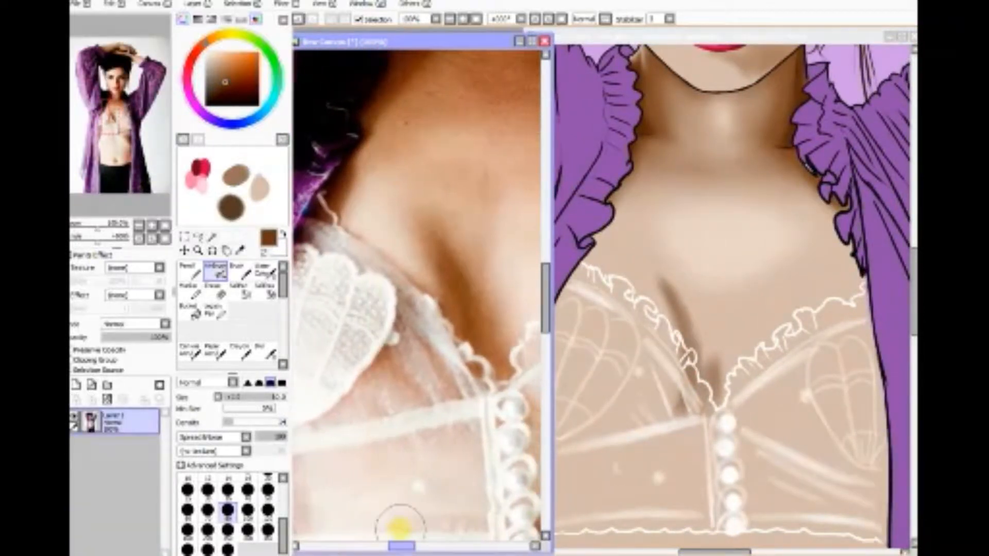
left_click(597, 221)
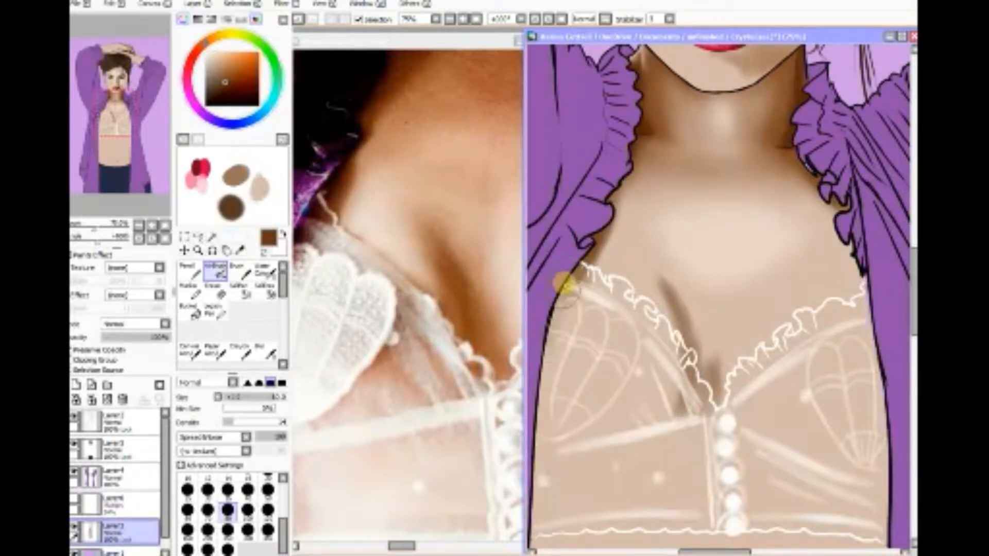
mouse_move(575, 383)
left_mouse_down()
mouse_move(591, 397)
mouse_move(592, 386)
left_mouse_up()
mouse_move(613, 349)
left_mouse_down()
mouse_move(561, 364)
mouse_move(574, 342)
mouse_move(626, 373)
mouse_move(592, 393)
mouse_move(592, 407)
mouse_move(552, 441)
mouse_move(612, 467)
left_mouse_up()
mouse_move(676, 455)
left_mouse_down()
mouse_move(643, 457)
mouse_move(669, 458)
mouse_move(693, 438)
mouse_move(687, 461)
mouse_move(625, 458)
mouse_move(597, 481)
mouse_move(711, 408)
left_mouse_up()
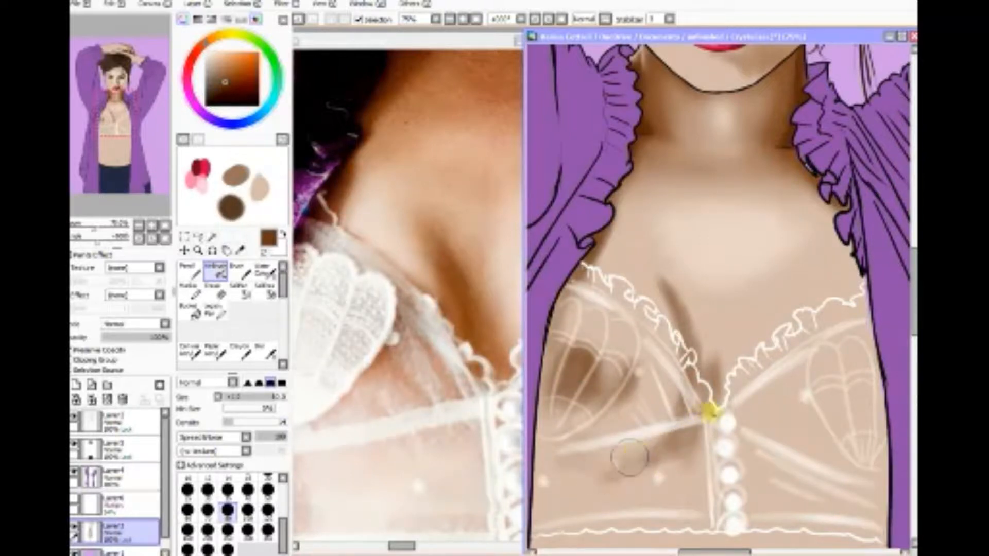
left_click_drag(909, 298, 910, 324)
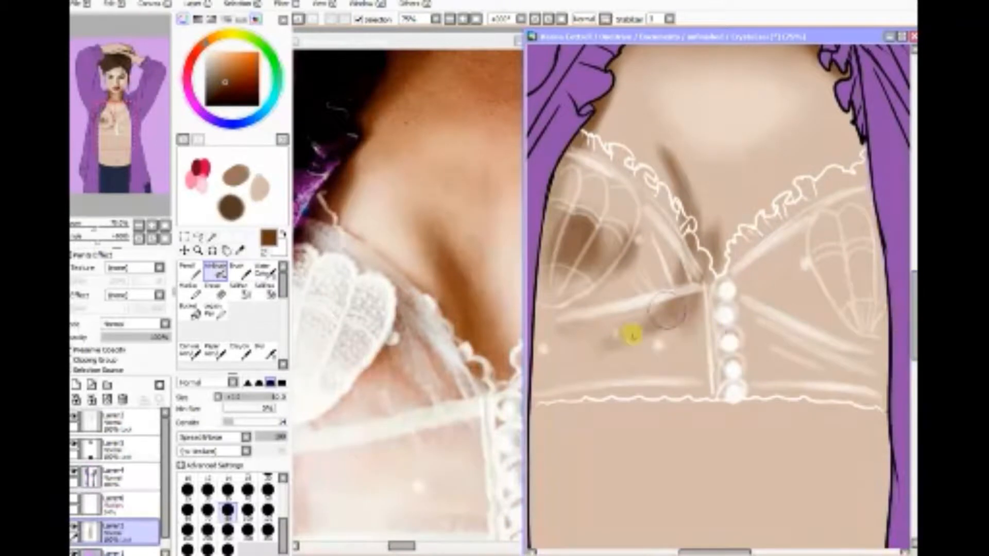
mouse_move(588, 358)
left_mouse_down()
mouse_move(684, 306)
mouse_move(689, 316)
mouse_move(565, 362)
mouse_move(702, 304)
mouse_move(740, 331)
mouse_move(727, 328)
mouse_move(719, 287)
mouse_move(724, 327)
mouse_move(750, 331)
mouse_move(608, 342)
mouse_move(666, 300)
mouse_move(608, 230)
left_mouse_up()
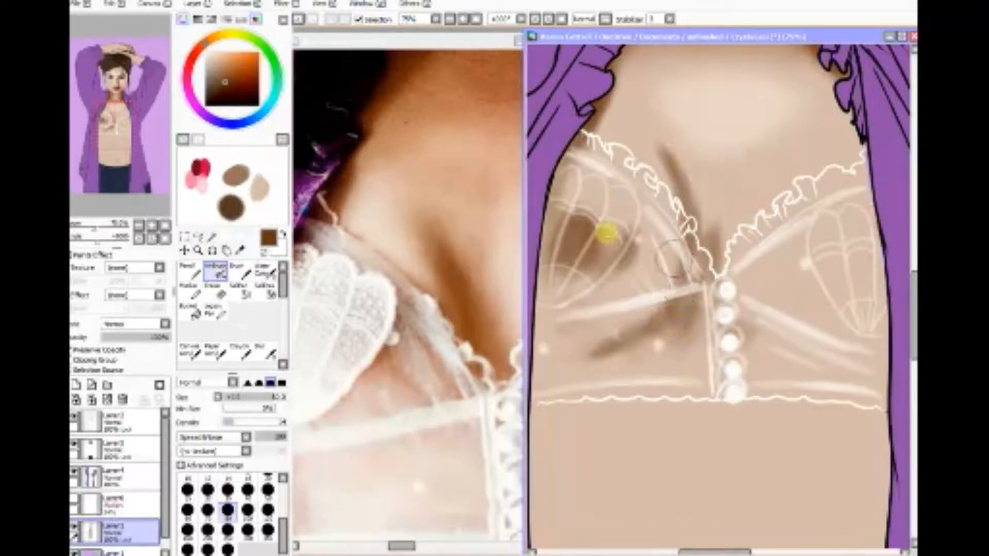
Step: Sample a light skin tone from the chest and airbrush highlights over both cups and the upper right bust
left_click(239, 250)
left_click(601, 155)
left_click(729, 106)
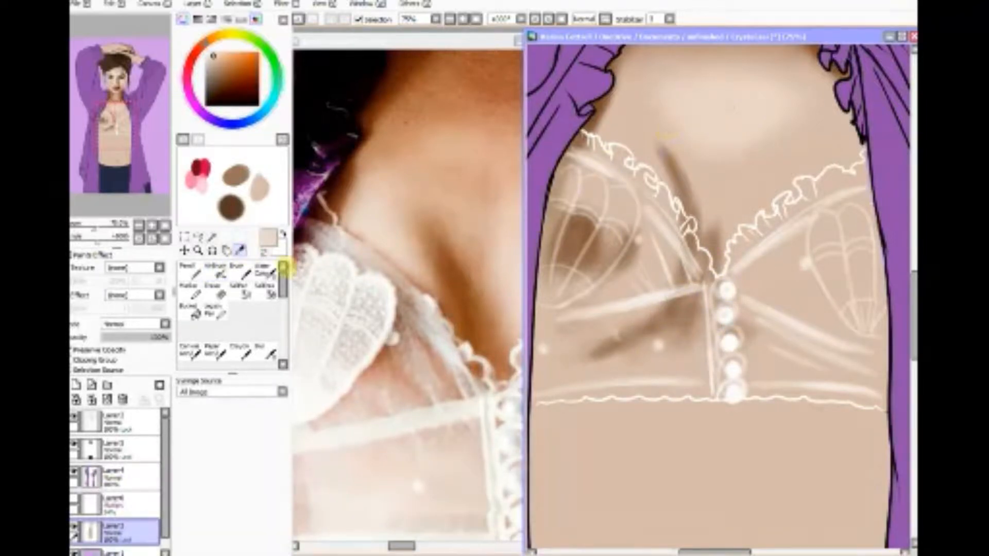
left_click(216, 270)
mouse_move(645, 237)
left_mouse_down()
mouse_move(646, 280)
mouse_move(653, 210)
mouse_move(641, 163)
mouse_move(582, 190)
mouse_move(610, 176)
mouse_move(644, 178)
mouse_move(661, 213)
mouse_move(655, 264)
mouse_move(571, 332)
mouse_move(597, 313)
mouse_move(567, 323)
mouse_move(598, 315)
mouse_move(608, 270)
mouse_move(615, 291)
mouse_move(633, 274)
mouse_move(628, 225)
mouse_move(606, 210)
mouse_move(635, 215)
mouse_move(640, 287)
mouse_move(560, 349)
mouse_move(634, 303)
mouse_move(559, 350)
mouse_move(639, 304)
left_mouse_up()
mouse_move(809, 225)
left_mouse_down()
mouse_move(861, 203)
mouse_move(854, 252)
mouse_move(828, 309)
mouse_move(790, 265)
left_mouse_up()
mouse_move(851, 229)
left_mouse_down()
mouse_move(827, 222)
mouse_move(807, 299)
left_mouse_up()
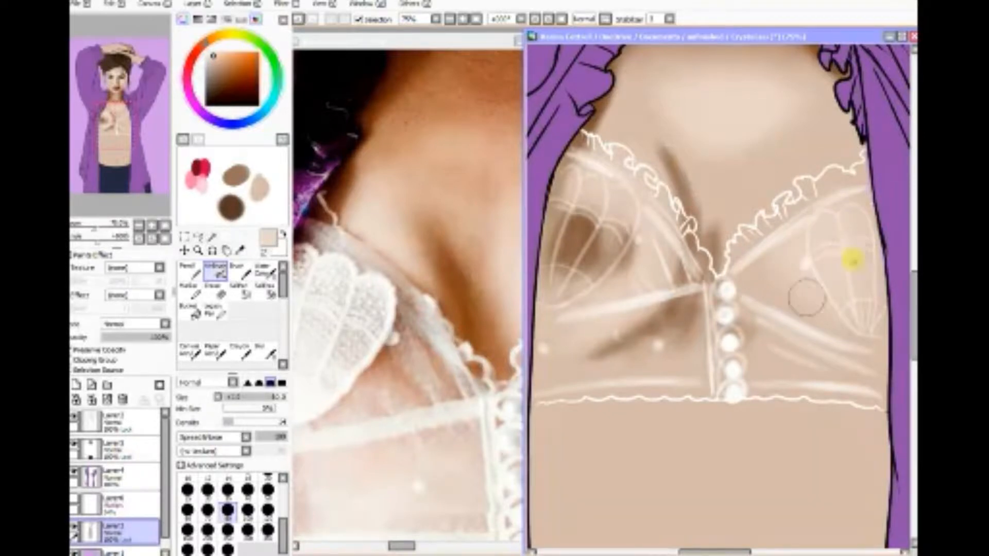
left_click_drag(863, 284, 818, 197)
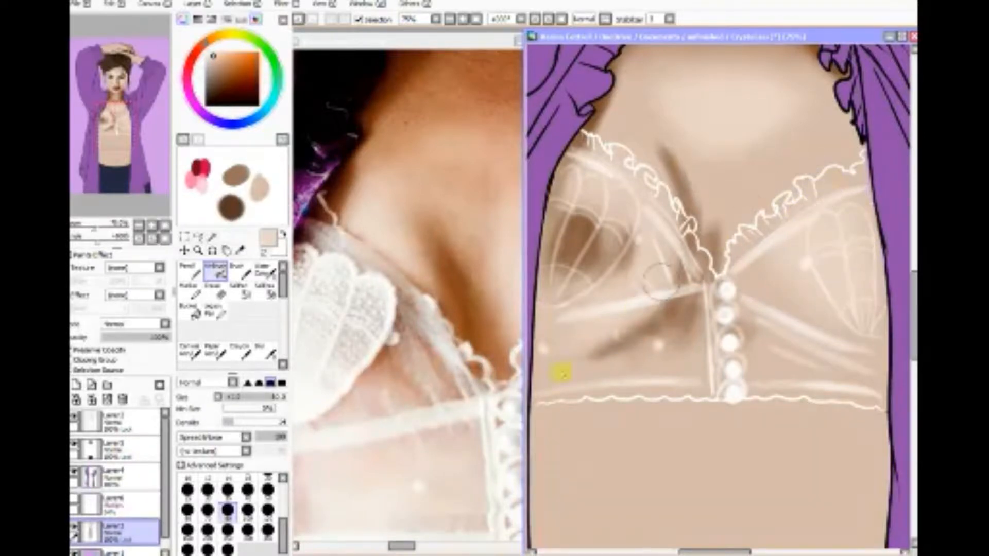
left_click_drag(405, 546, 415, 546)
mouse_move(799, 199)
left_mouse_down()
mouse_move(784, 156)
mouse_move(773, 187)
mouse_move(808, 165)
mouse_move(786, 181)
mouse_move(812, 211)
mouse_move(777, 172)
mouse_move(757, 223)
mouse_move(770, 261)
mouse_move(779, 191)
mouse_move(810, 187)
mouse_move(808, 133)
mouse_move(795, 203)
mouse_move(842, 281)
left_mouse_up()
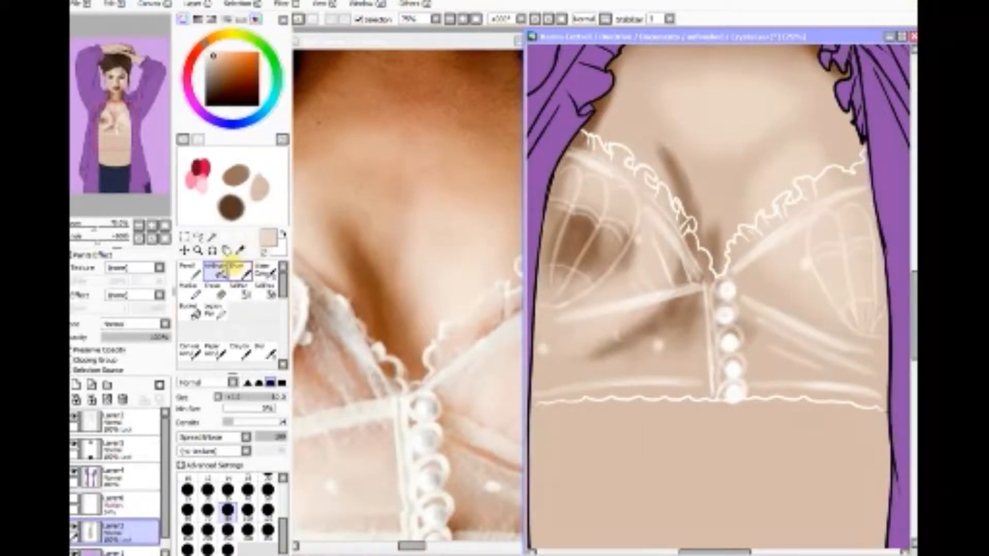
Step: Sample a mid brown and airbrush a shadow down the right side of the chest beside the coat ruffle
left_click(239, 250)
left_click_drag(914, 299, 914, 270)
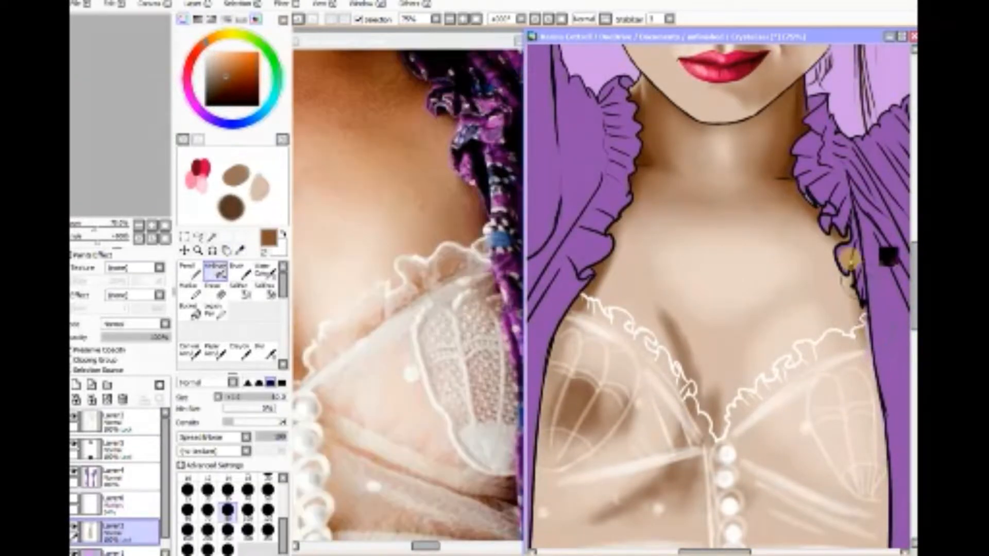
mouse_move(850, 260)
left_mouse_down()
mouse_move(833, 228)
mouse_move(864, 283)
mouse_move(835, 238)
mouse_move(820, 243)
mouse_move(835, 263)
mouse_move(814, 247)
mouse_move(867, 344)
mouse_move(819, 268)
mouse_move(832, 271)
mouse_move(824, 231)
mouse_move(821, 252)
mouse_move(800, 208)
mouse_move(818, 261)
mouse_move(803, 296)
mouse_move(835, 286)
mouse_move(863, 327)
mouse_move(840, 251)
mouse_move(806, 224)
mouse_move(828, 297)
mouse_move(826, 251)
mouse_move(863, 313)
mouse_move(863, 368)
mouse_move(866, 283)
mouse_move(876, 370)
left_mouse_up()
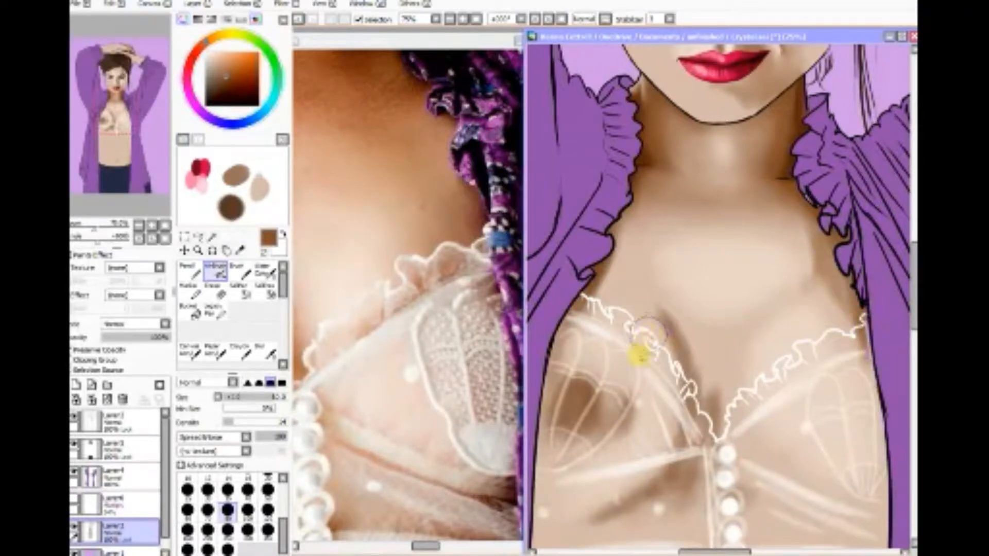
Step: Soften the cleavage and chest shading with the Blur brush at size 50
left_click(267, 354)
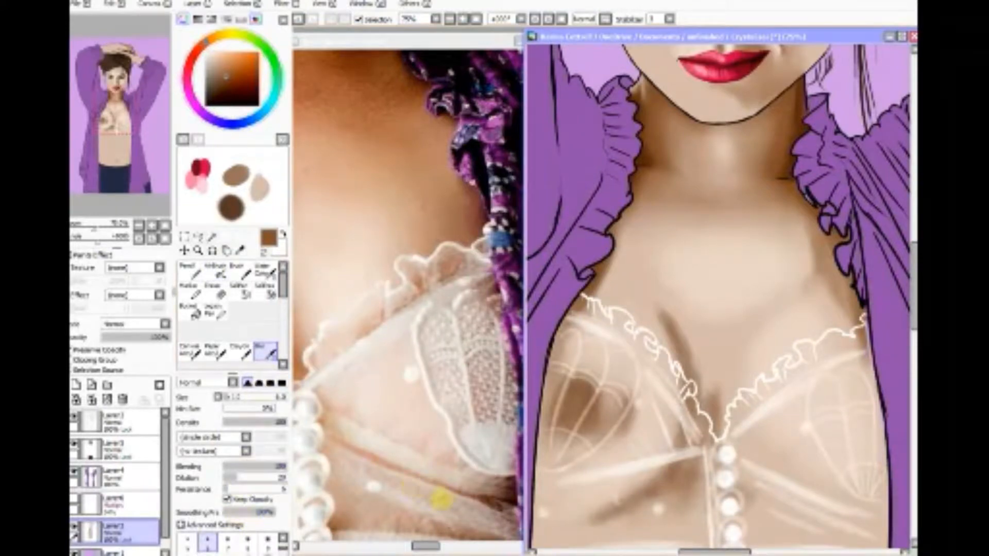
left_click_drag(427, 546, 411, 539)
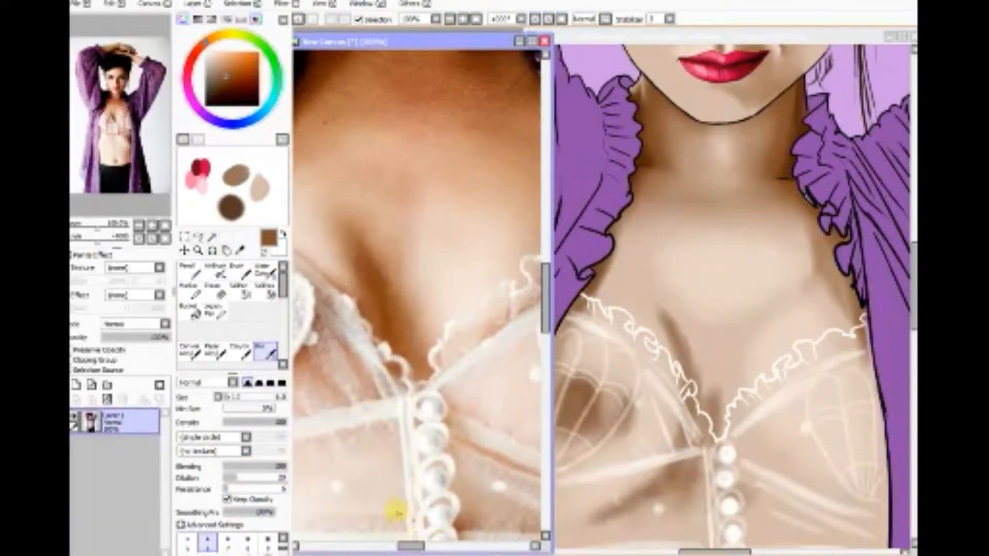
scroll(267, 549, "down", 3)
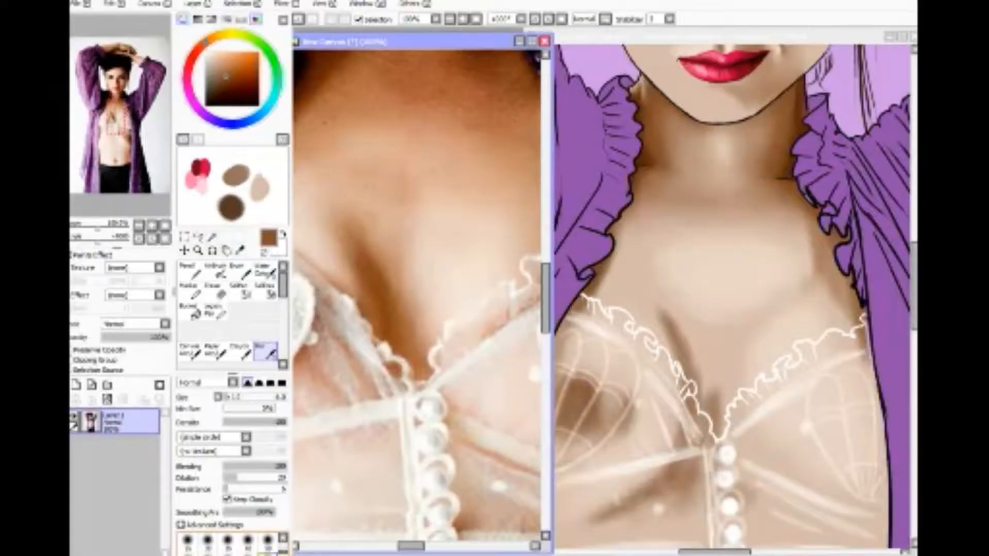
left_click(268, 541)
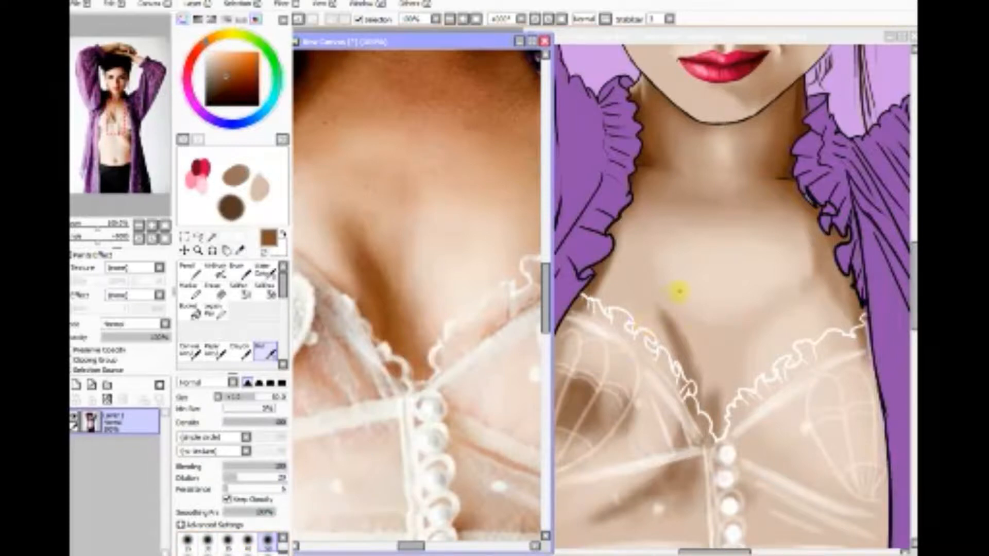
left_click(655, 325)
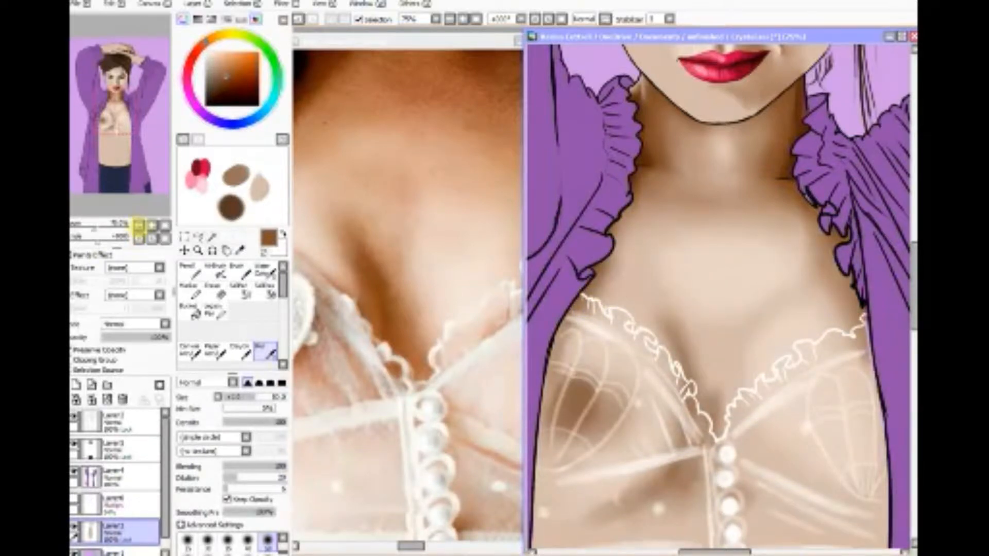
Step: Try darkening the cleavage shadow with the Airbrush at size 40, and undo the stroke
left_click(139, 226)
left_click(139, 226)
left_click(140, 226)
left_click(139, 226)
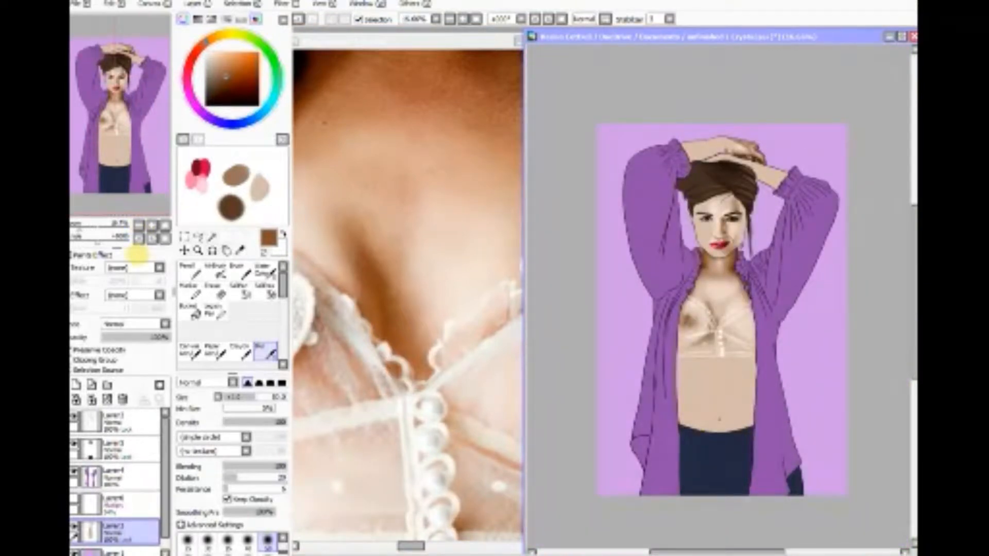
left_click(197, 251)
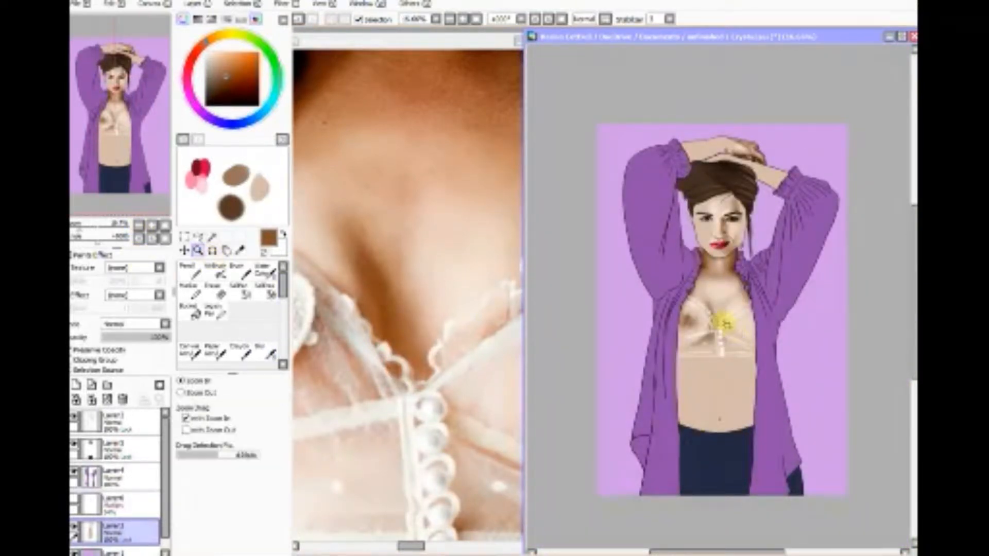
left_click_drag(678, 253, 780, 365)
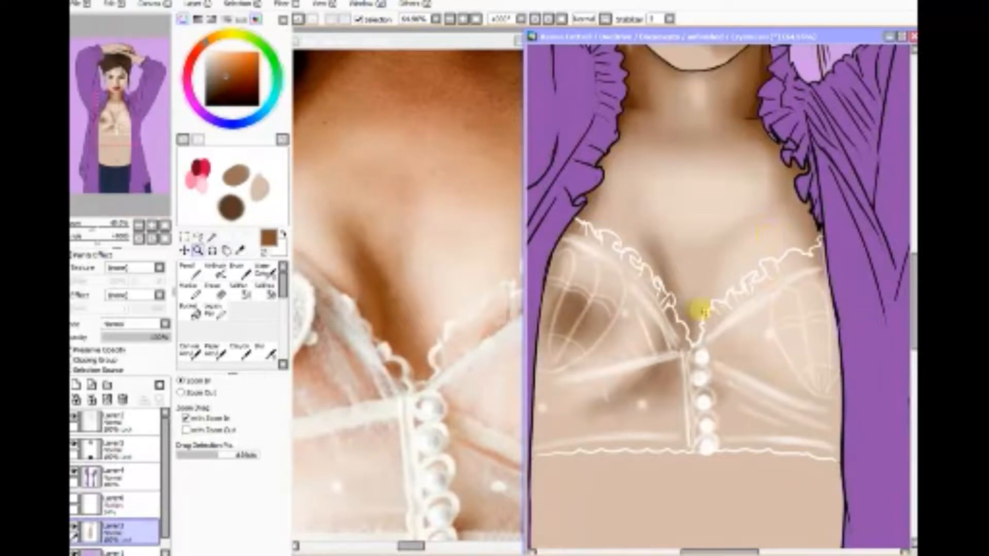
left_click(240, 251)
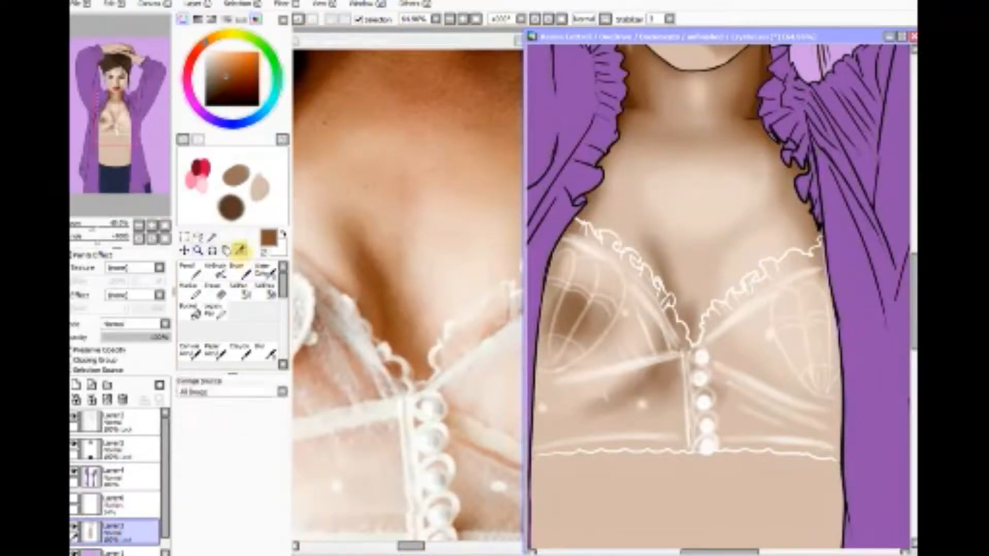
left_click(215, 272)
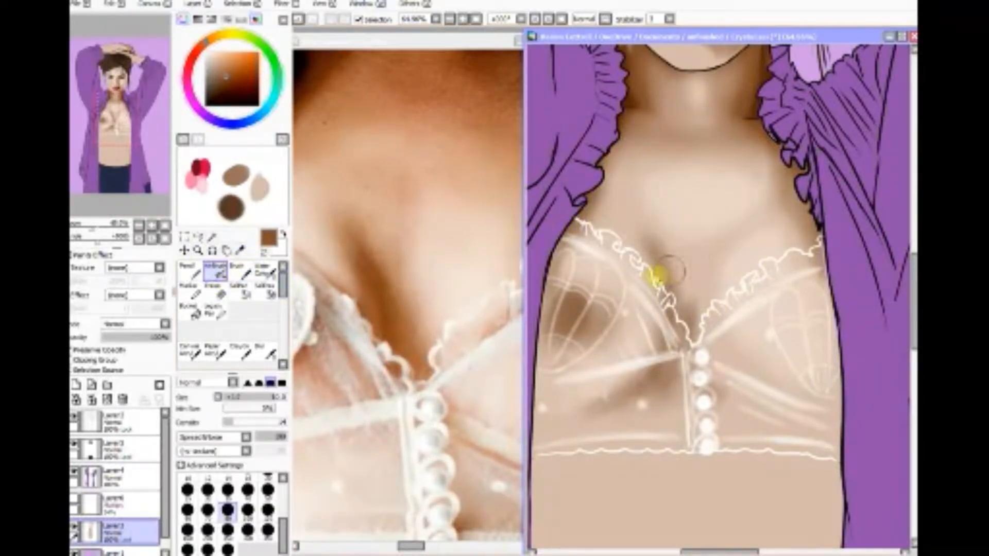
left_click(247, 492)
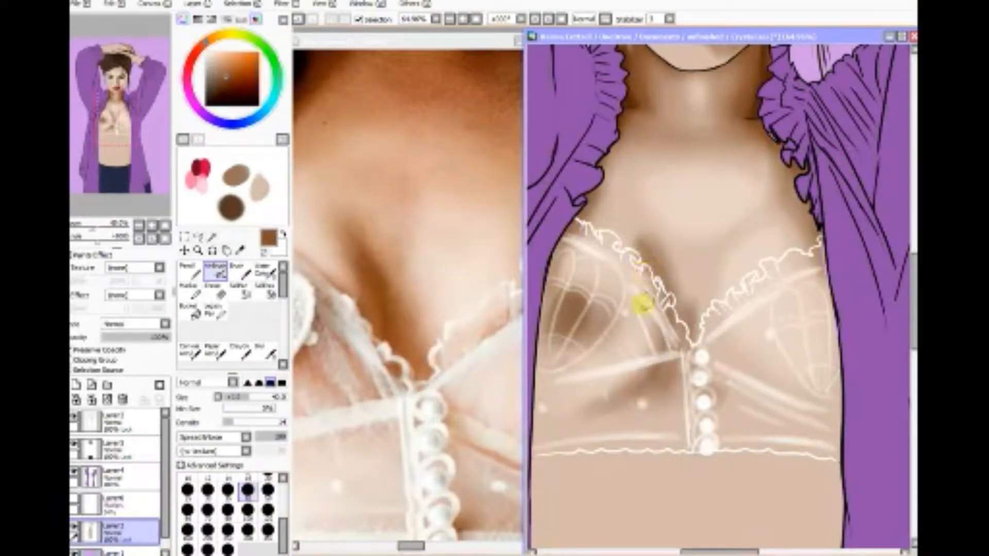
left_click(109, 3)
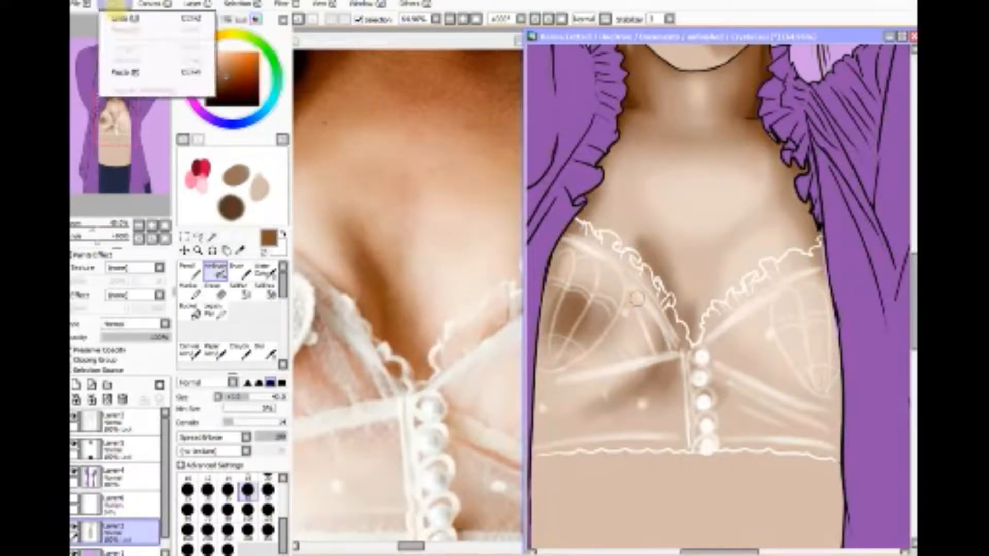
left_click(126, 12)
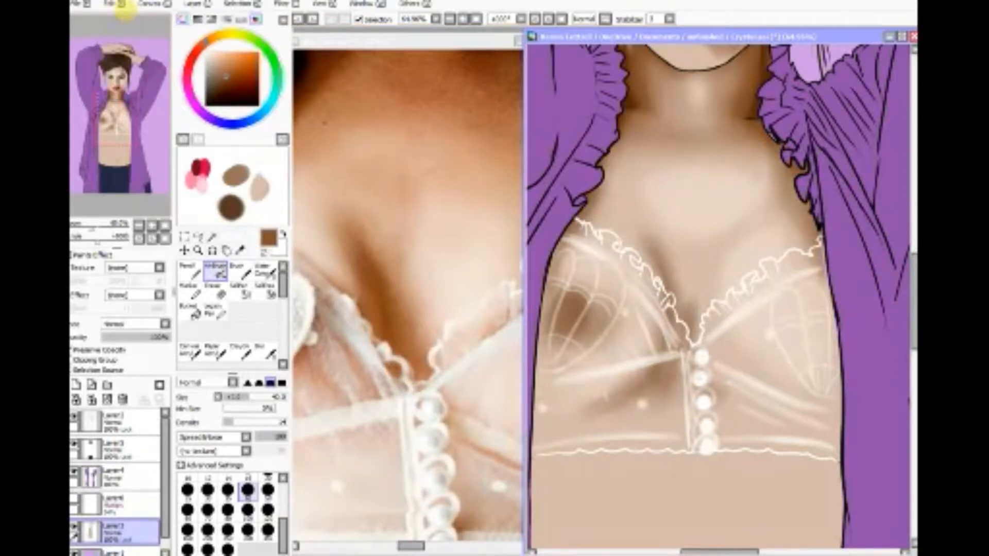
Step: Blend the chest shading with the Blur brush and deepen the cleavage shadow with brown Airbrush strokes
left_click(262, 355)
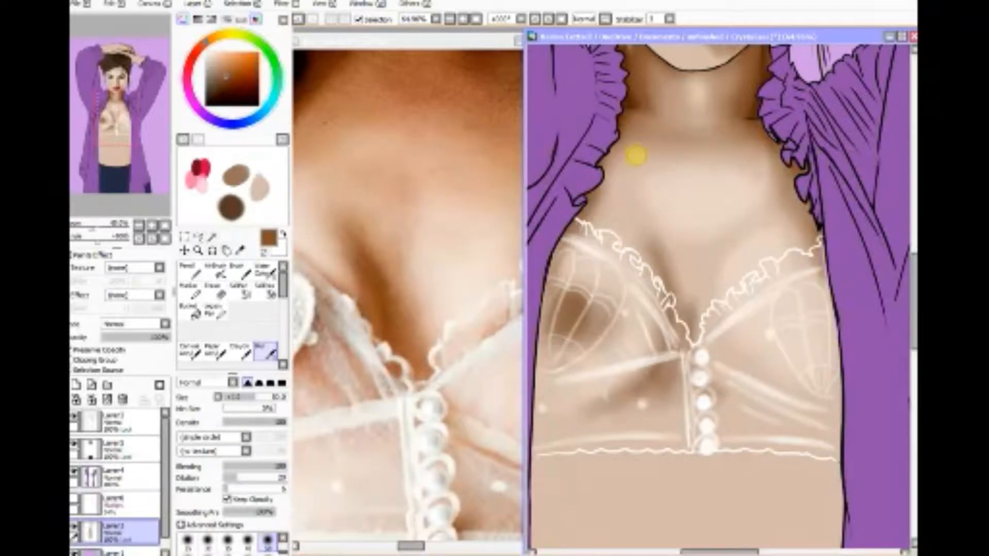
left_click(216, 272)
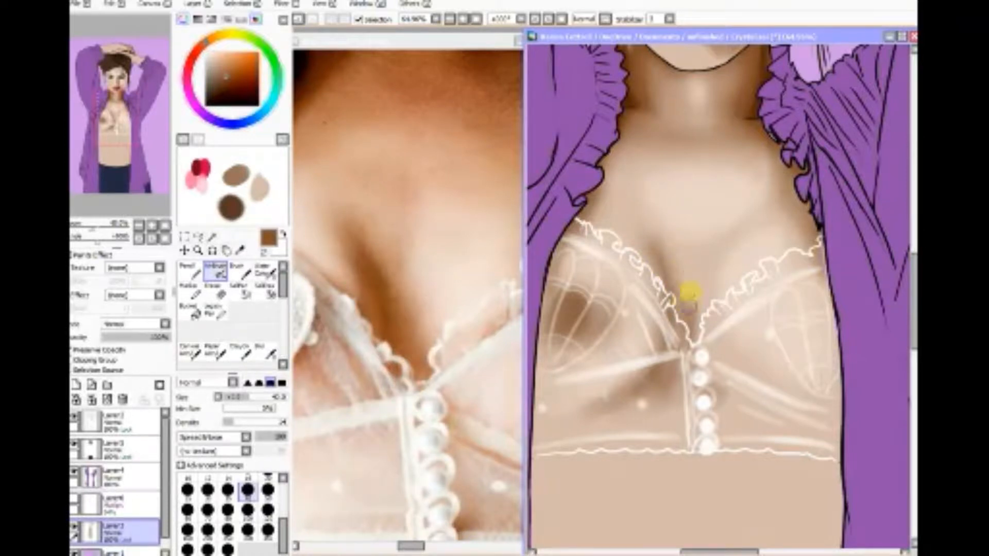
mouse_move(645, 238)
left_mouse_down()
mouse_move(669, 287)
mouse_move(669, 310)
mouse_move(662, 280)
left_mouse_up()
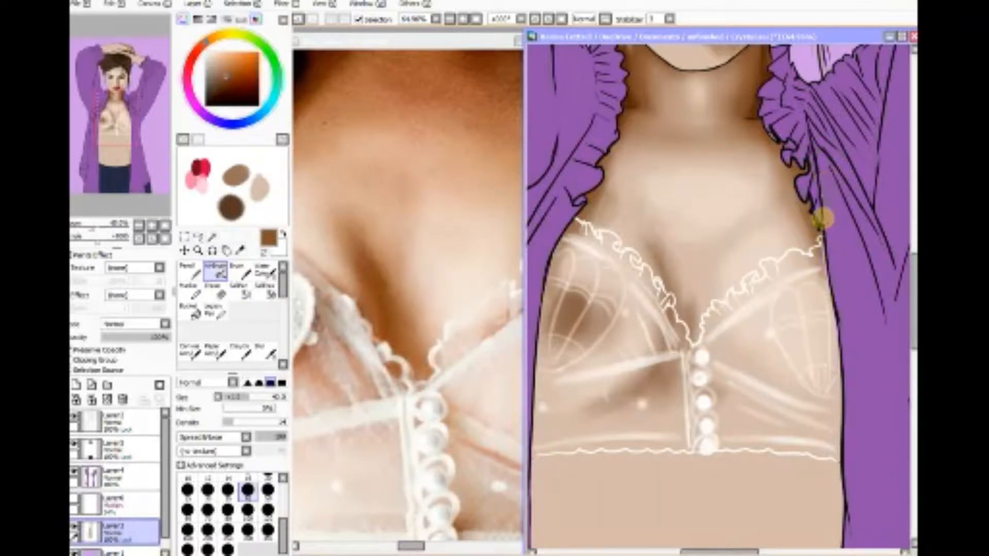
Step: Sample a dark brown, deepen the chest and under-cup shadows with the Airbrush, and soften the cleavage edge with the Blur brush
left_click_drag(913, 273, 913, 250)
left_click(239, 250)
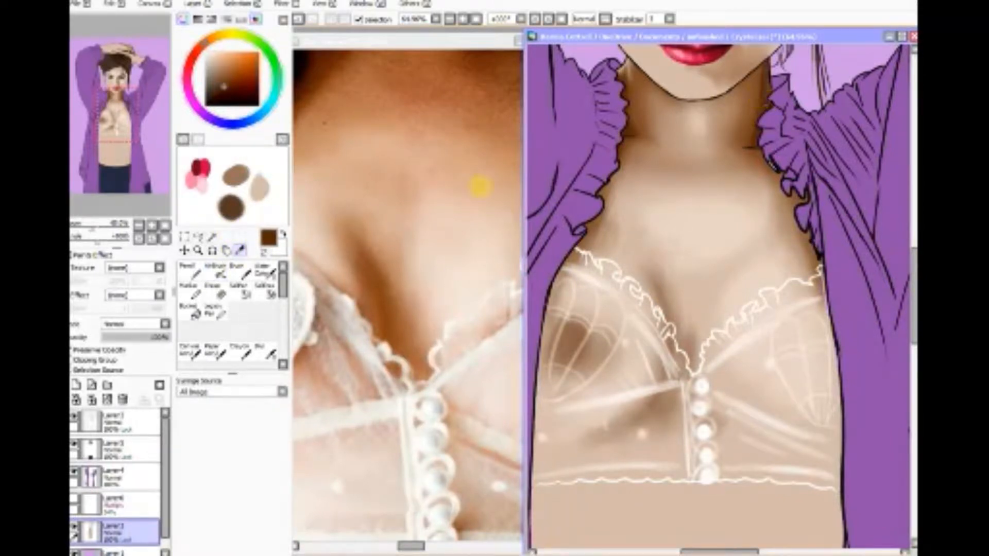
left_click(216, 270)
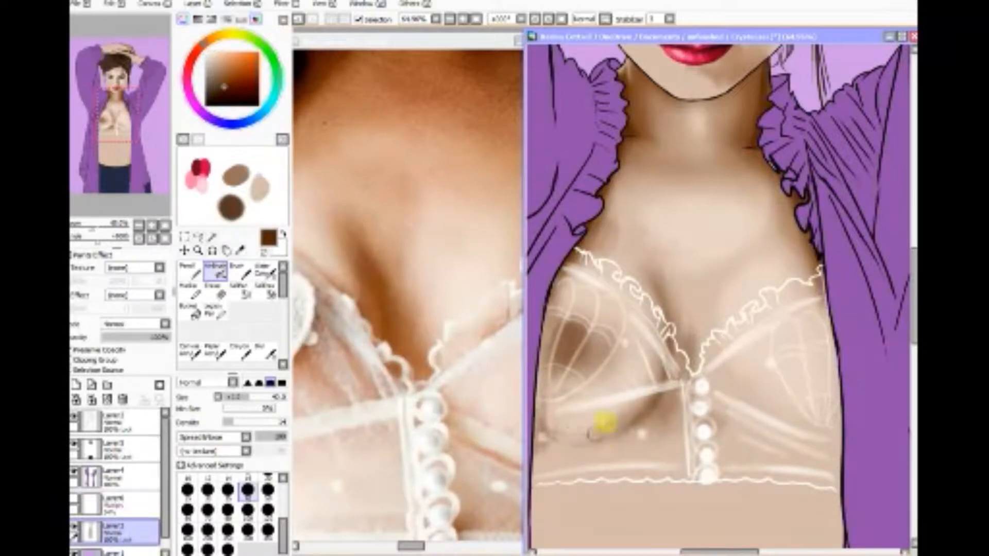
left_click(266, 352)
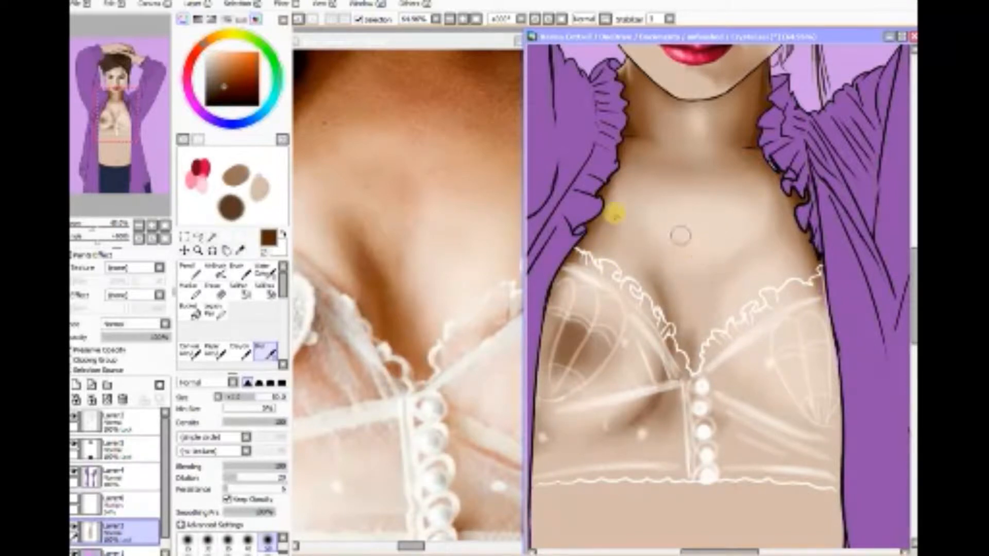
mouse_move(661, 278)
left_mouse_down()
mouse_move(669, 305)
mouse_move(646, 272)
mouse_move(677, 358)
left_mouse_up()
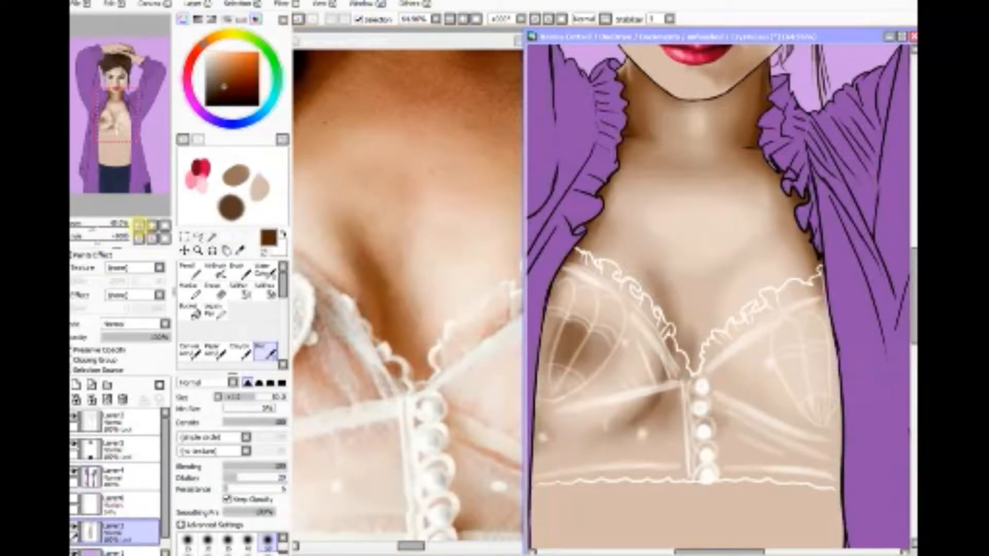
Step: Blend the skin shading beside both coat ruffles with the Blur brush
left_click(138, 226)
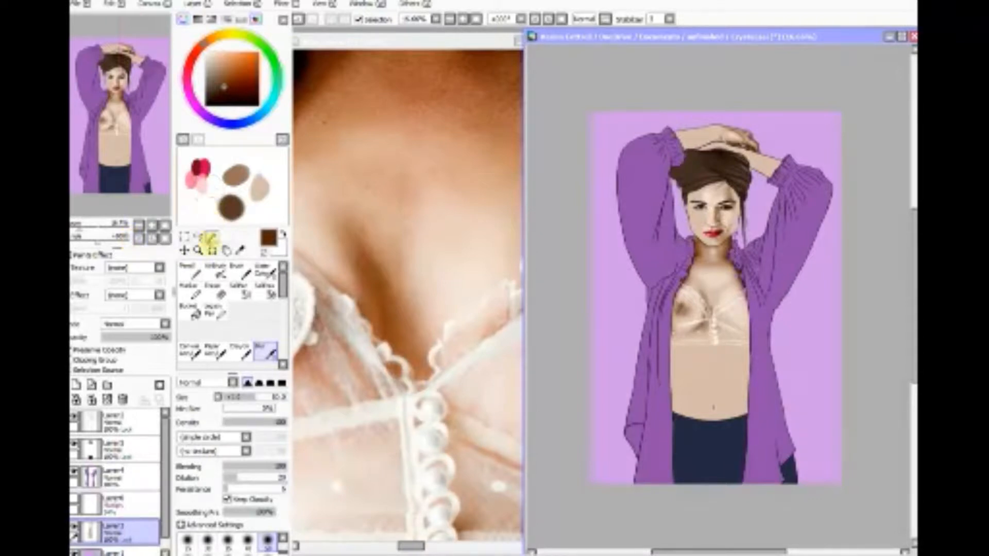
left_click(198, 251)
left_click_drag(672, 250, 765, 347)
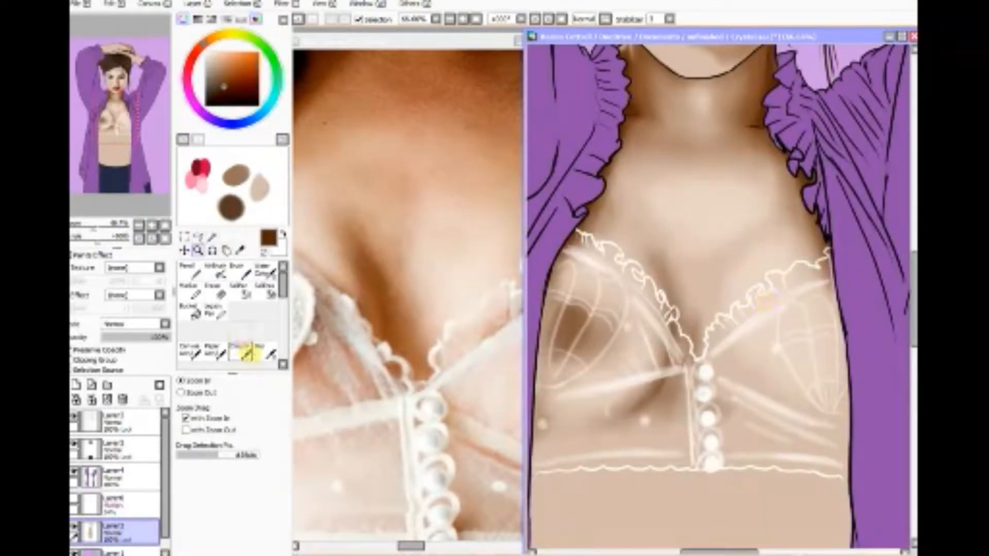
left_click(266, 352)
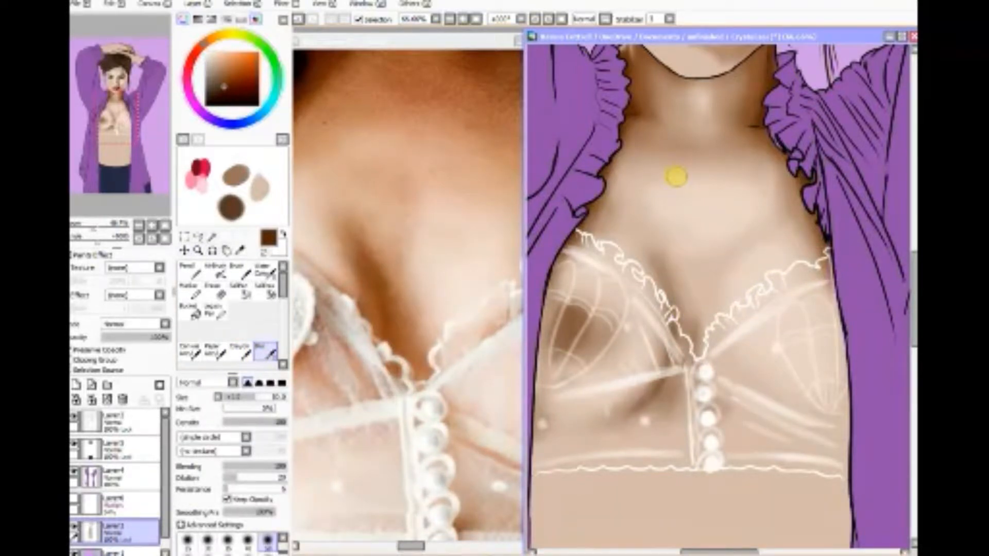
mouse_move(801, 203)
left_mouse_down()
mouse_move(805, 216)
mouse_move(810, 195)
left_mouse_up()
left_click_drag(602, 205, 617, 182)
Step: Add a new layer for the sheer fabric and set the Airbrush to pale beige, size 80, with the Canvas texture
left_click_drag(914, 261, 915, 252)
left_click_drag(722, 552, 719, 552)
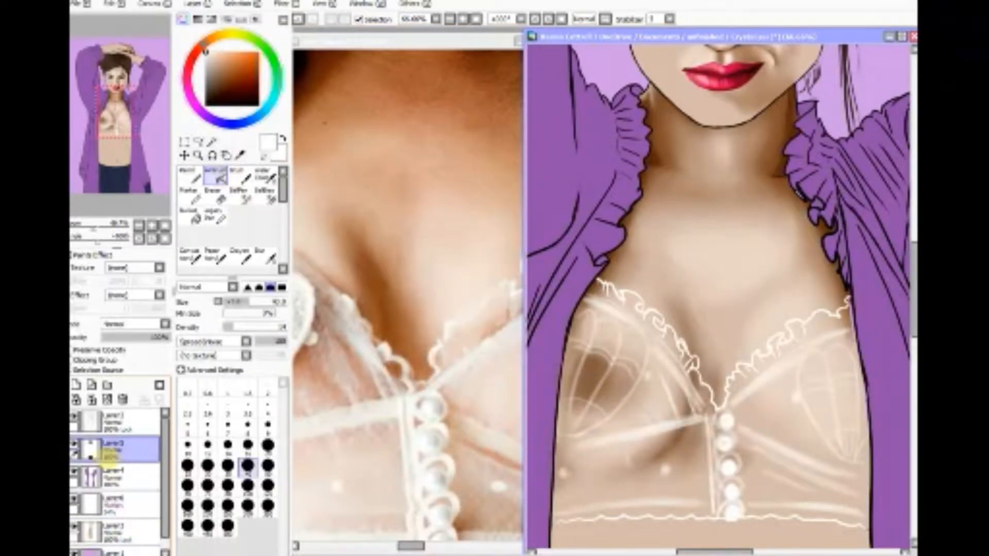
left_click(75, 384)
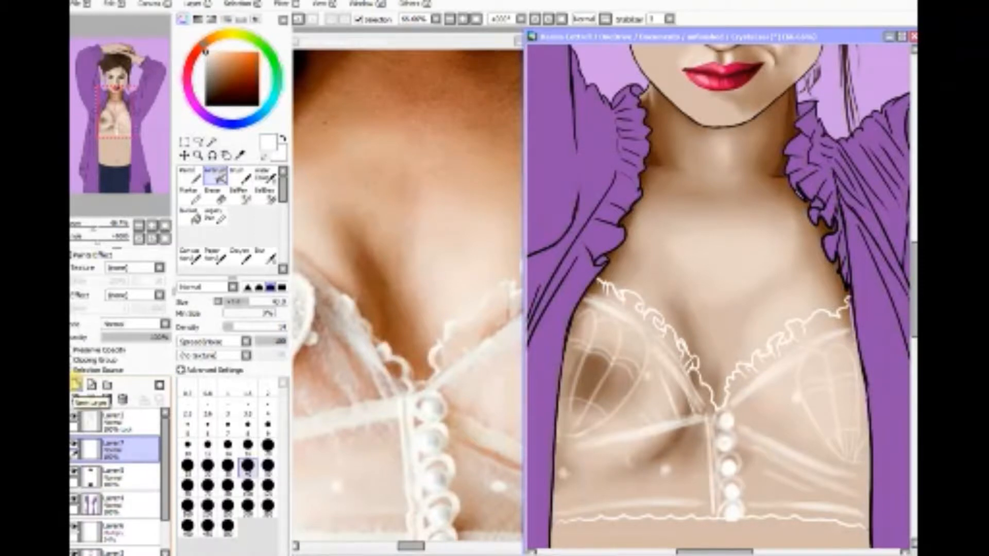
left_click(219, 58)
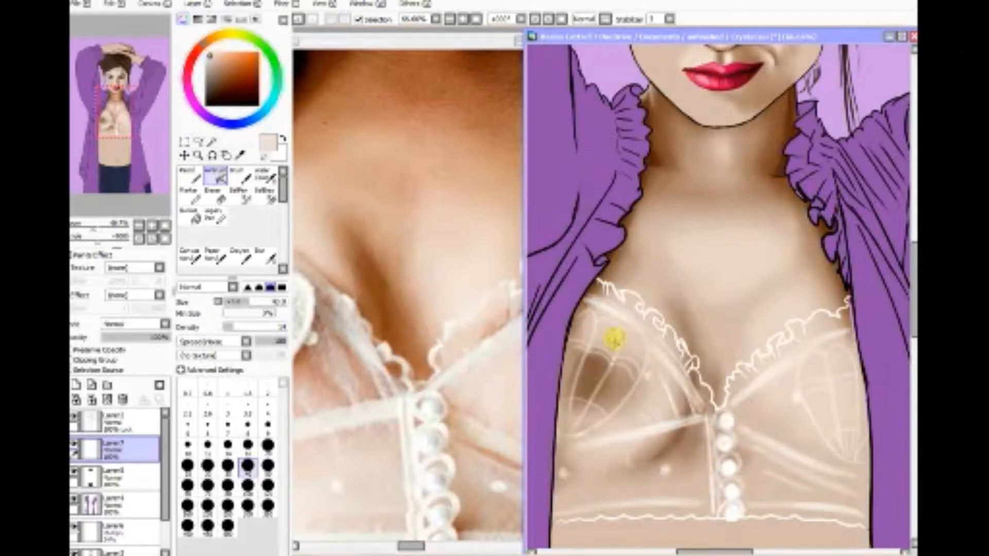
left_click(227, 484)
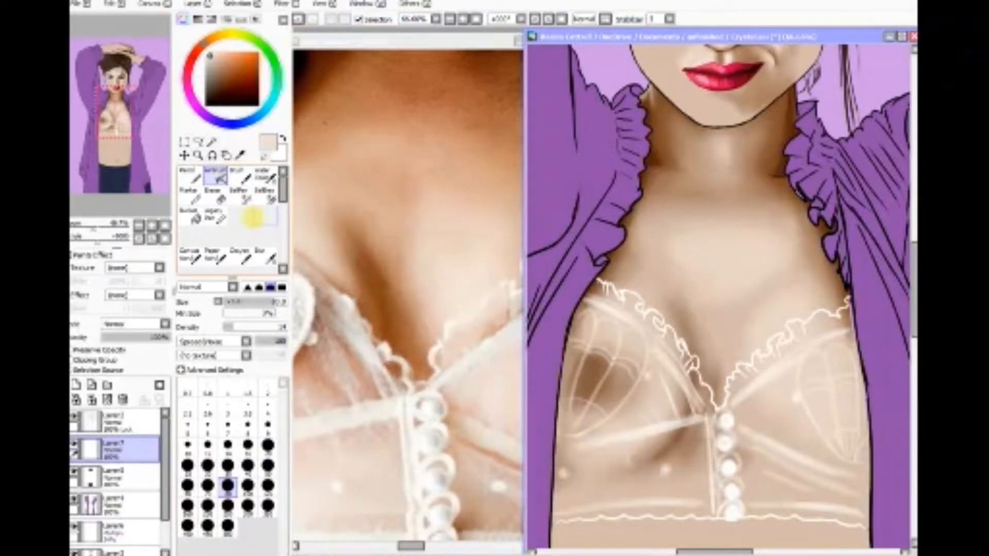
left_click(220, 355)
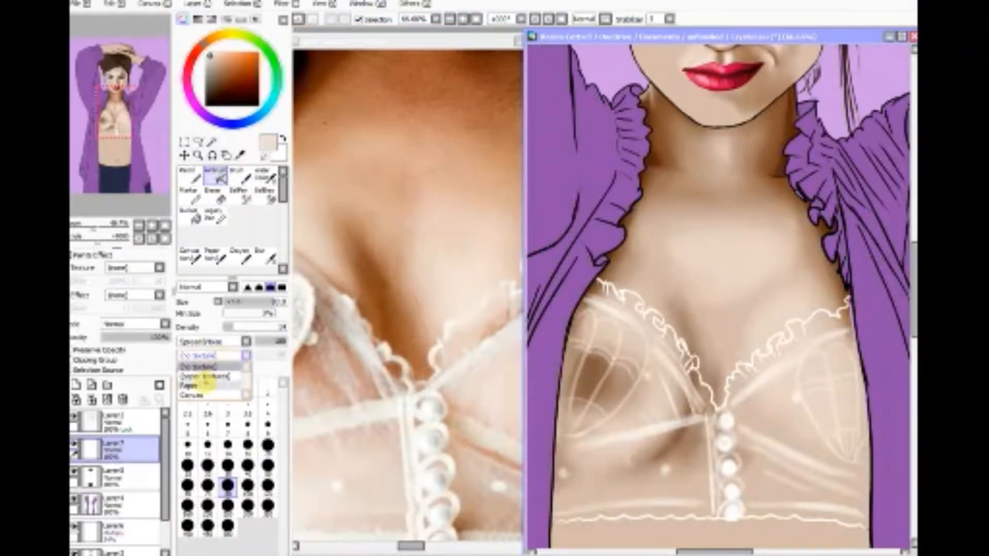
left_click(206, 394)
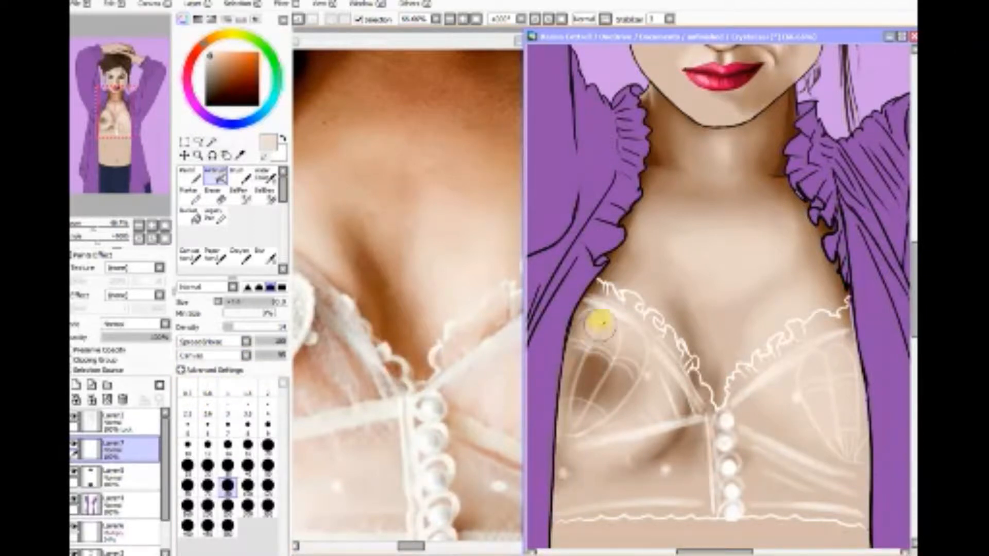
Step: Airbrush a translucent pale beige fabric veil over the left cup and the panel beneath it
left_click_drag(603, 323, 591, 327)
mouse_move(578, 363)
left_mouse_down()
mouse_move(590, 324)
mouse_move(572, 395)
mouse_move(585, 319)
mouse_move(562, 499)
mouse_move(579, 436)
mouse_move(596, 421)
mouse_move(587, 449)
mouse_move(572, 444)
mouse_move(627, 322)
mouse_move(574, 372)
mouse_move(587, 329)
mouse_move(627, 326)
mouse_move(598, 293)
mouse_move(606, 302)
mouse_move(576, 338)
left_mouse_up()
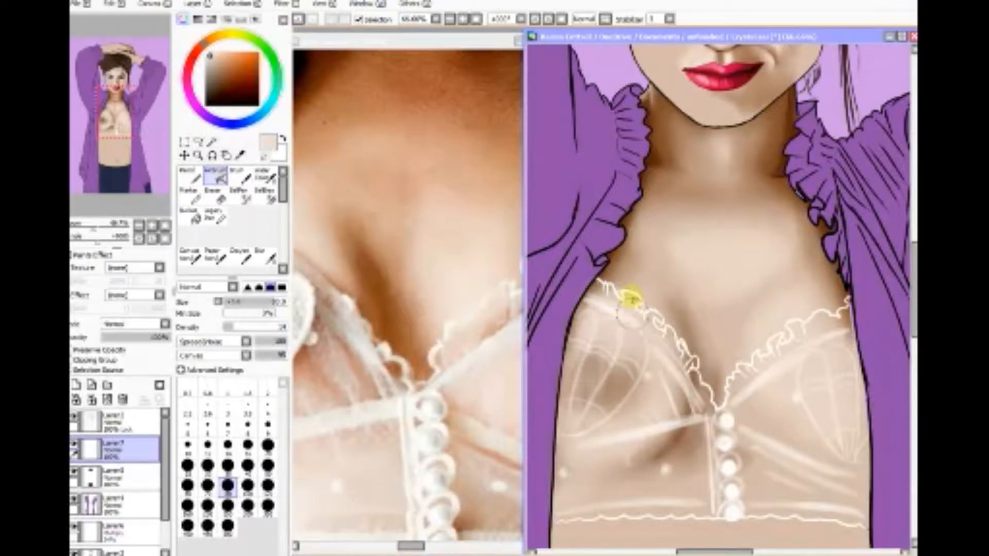
left_click_drag(632, 297, 667, 351)
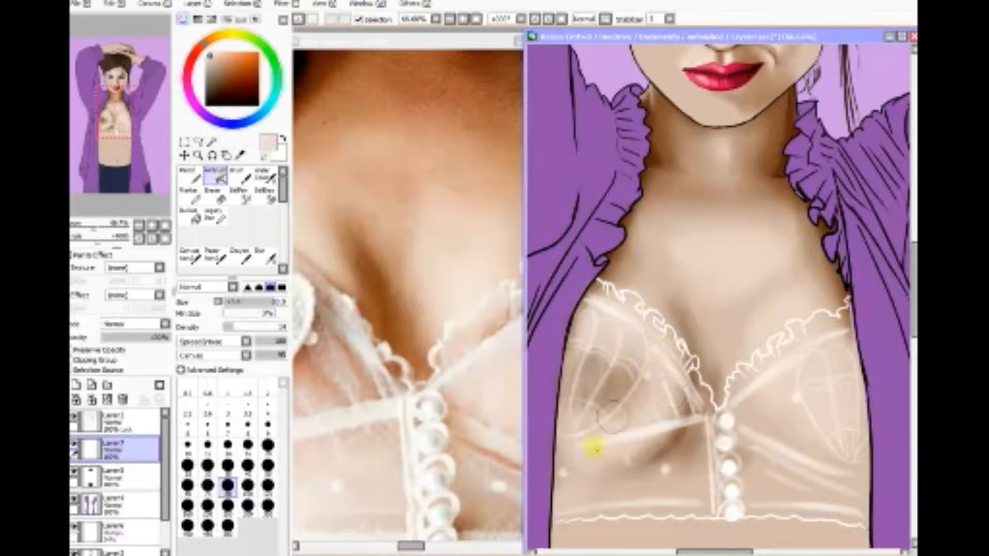
mouse_move(594, 447)
left_mouse_down()
mouse_move(612, 403)
mouse_move(643, 363)
mouse_move(659, 360)
mouse_move(699, 447)
mouse_move(703, 487)
mouse_move(692, 505)
mouse_move(569, 501)
mouse_move(663, 502)
mouse_move(586, 506)
mouse_move(666, 509)
mouse_move(549, 513)
mouse_move(638, 490)
mouse_move(689, 420)
mouse_move(668, 467)
mouse_move(693, 442)
mouse_move(699, 497)
mouse_move(635, 501)
mouse_move(596, 489)
mouse_move(569, 453)
left_mouse_up()
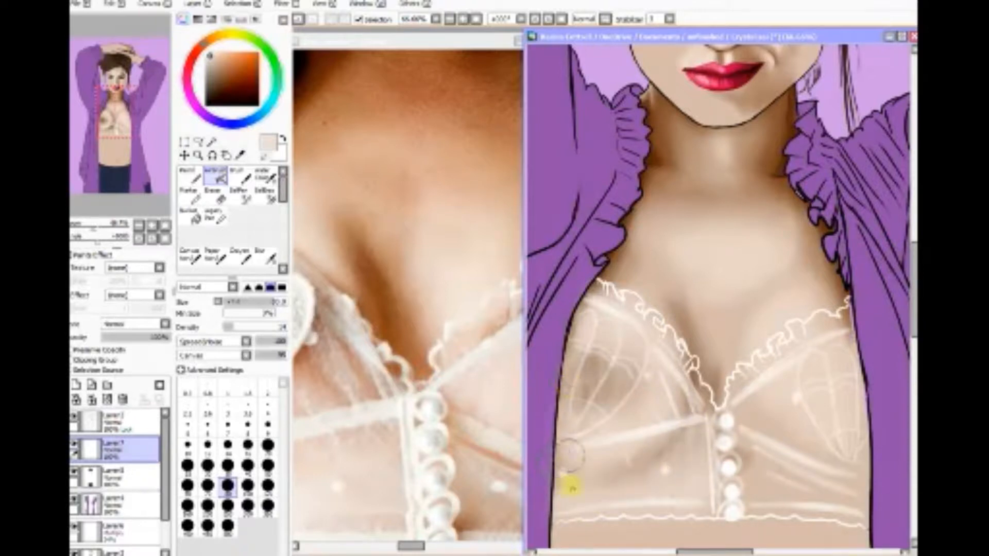
mouse_move(587, 314)
left_mouse_down()
mouse_move(596, 287)
mouse_move(635, 314)
left_mouse_up()
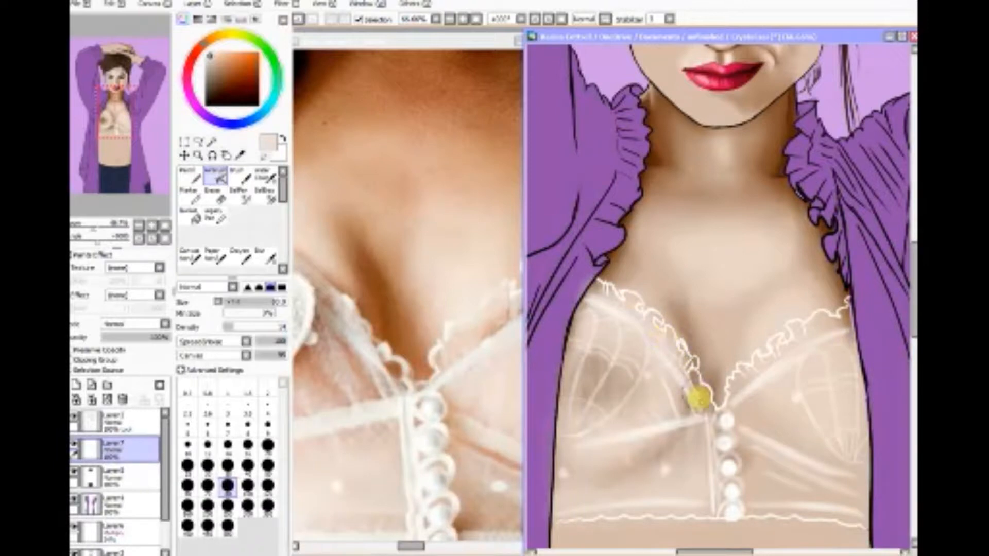
Step: Extend the pale beige fabric veil across the button placket, right cup and lower right panel of the top
left_click_drag(698, 396, 712, 428)
mouse_move(701, 491)
left_mouse_down()
mouse_move(695, 513)
mouse_move(612, 506)
mouse_move(666, 500)
mouse_move(580, 506)
mouse_move(578, 342)
mouse_move(559, 445)
mouse_move(586, 302)
mouse_move(586, 402)
mouse_move(602, 353)
mouse_move(637, 346)
mouse_move(623, 507)
mouse_move(654, 473)
mouse_move(678, 422)
mouse_move(692, 486)
mouse_move(704, 414)
mouse_move(731, 462)
mouse_move(762, 373)
mouse_move(727, 416)
mouse_move(719, 401)
mouse_move(833, 323)
mouse_move(788, 346)
mouse_move(800, 331)
mouse_move(763, 361)
mouse_move(760, 382)
mouse_move(801, 357)
mouse_move(795, 397)
mouse_move(754, 464)
mouse_move(845, 383)
mouse_move(749, 506)
mouse_move(752, 516)
mouse_move(846, 413)
mouse_move(801, 483)
mouse_move(855, 441)
left_mouse_up()
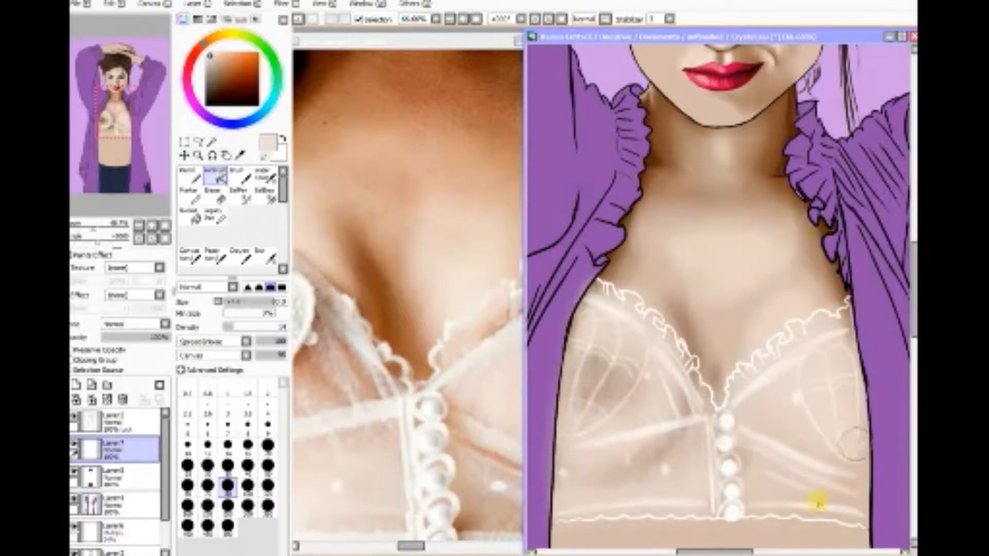
mouse_move(855, 498)
left_mouse_down()
mouse_move(757, 504)
mouse_move(814, 489)
mouse_move(717, 510)
mouse_move(733, 511)
mouse_move(843, 427)
mouse_move(810, 407)
mouse_move(735, 425)
mouse_move(766, 370)
mouse_move(815, 340)
mouse_move(831, 372)
mouse_move(793, 427)
mouse_move(782, 466)
mouse_move(821, 466)
mouse_move(848, 446)
mouse_move(854, 499)
mouse_move(733, 521)
mouse_move(819, 504)
mouse_move(775, 484)
mouse_move(713, 501)
mouse_move(729, 459)
mouse_move(796, 371)
mouse_move(710, 429)
mouse_move(830, 318)
mouse_move(740, 397)
mouse_move(727, 429)
mouse_move(743, 439)
mouse_move(817, 390)
mouse_move(845, 385)
mouse_move(830, 413)
mouse_move(828, 459)
mouse_move(861, 506)
mouse_move(766, 511)
mouse_move(726, 503)
mouse_move(786, 493)
mouse_move(690, 486)
mouse_move(809, 372)
mouse_move(818, 343)
mouse_move(714, 407)
mouse_move(845, 312)
mouse_move(798, 350)
mouse_move(758, 410)
mouse_move(767, 443)
mouse_move(807, 430)
mouse_move(843, 368)
mouse_move(835, 450)
left_mouse_up()
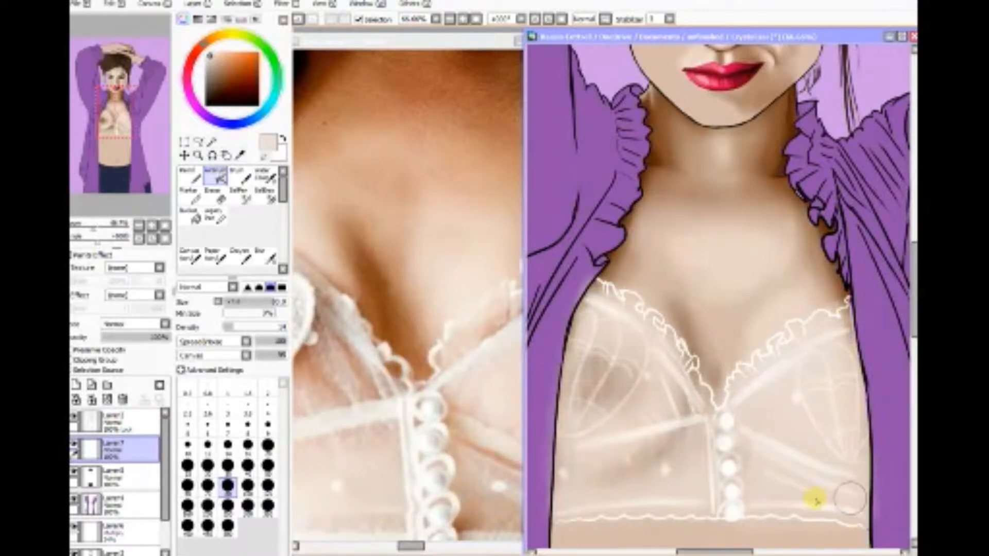
mouse_move(815, 500)
left_mouse_down()
mouse_move(584, 495)
mouse_move(724, 415)
mouse_move(620, 473)
mouse_move(686, 409)
mouse_move(690, 379)
mouse_move(644, 382)
mouse_move(581, 421)
mouse_move(565, 418)
mouse_move(566, 324)
mouse_move(557, 348)
mouse_move(565, 435)
mouse_move(667, 358)
mouse_move(640, 417)
mouse_move(627, 501)
mouse_move(669, 484)
mouse_move(752, 397)
mouse_move(827, 337)
mouse_move(753, 452)
mouse_move(759, 511)
left_mouse_up()
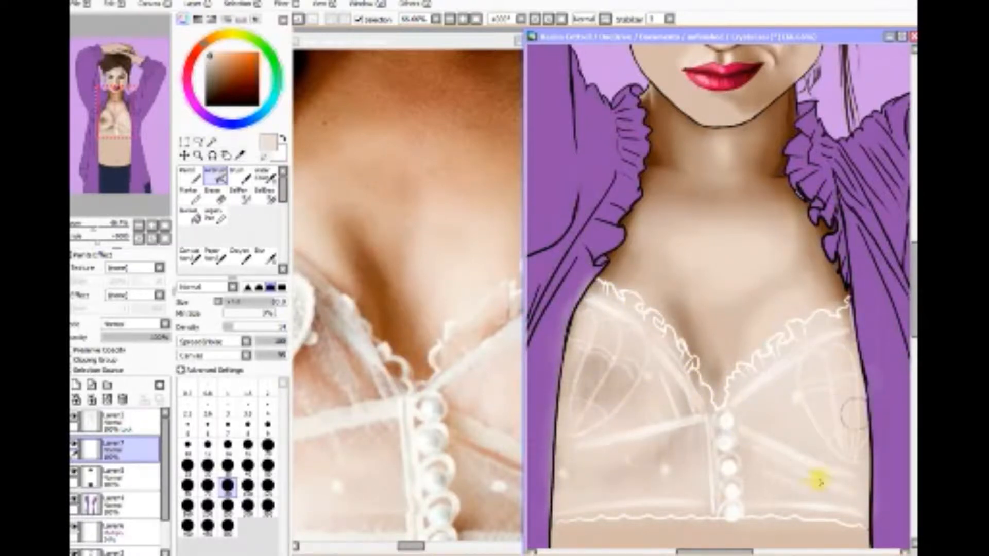
mouse_move(820, 482)
left_mouse_down()
mouse_move(891, 382)
mouse_move(854, 360)
mouse_move(758, 349)
mouse_move(780, 331)
mouse_move(727, 377)
mouse_move(625, 309)
mouse_move(679, 357)
mouse_move(616, 299)
mouse_move(703, 374)
mouse_move(673, 342)
mouse_move(722, 438)
mouse_move(611, 301)
mouse_move(562, 447)
mouse_move(585, 306)
mouse_move(573, 472)
mouse_move(556, 513)
mouse_move(569, 481)
mouse_move(613, 436)
mouse_move(663, 408)
mouse_move(695, 405)
mouse_move(773, 498)
mouse_move(804, 509)
mouse_move(843, 488)
mouse_move(566, 499)
mouse_move(623, 419)
left_mouse_up()
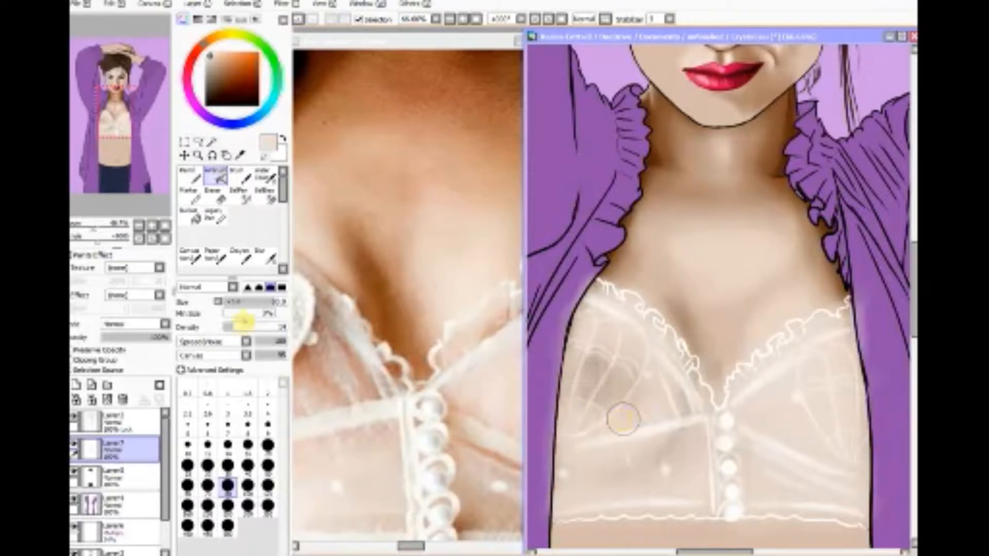
Step: Reduce the Airbrush to size 16 with density 44 and paint the top's seams, checking them against the whole top in the reference
left_click(228, 465)
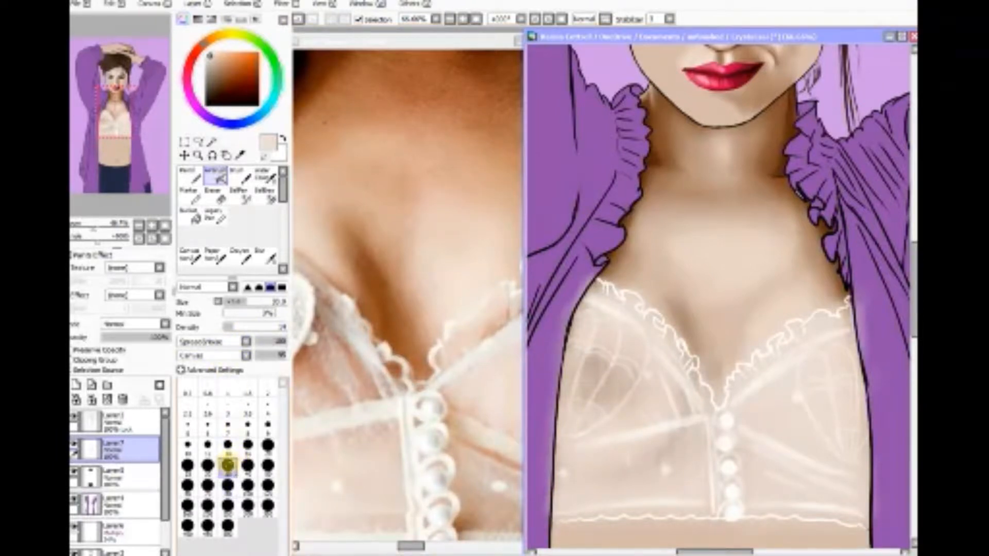
left_click(248, 444)
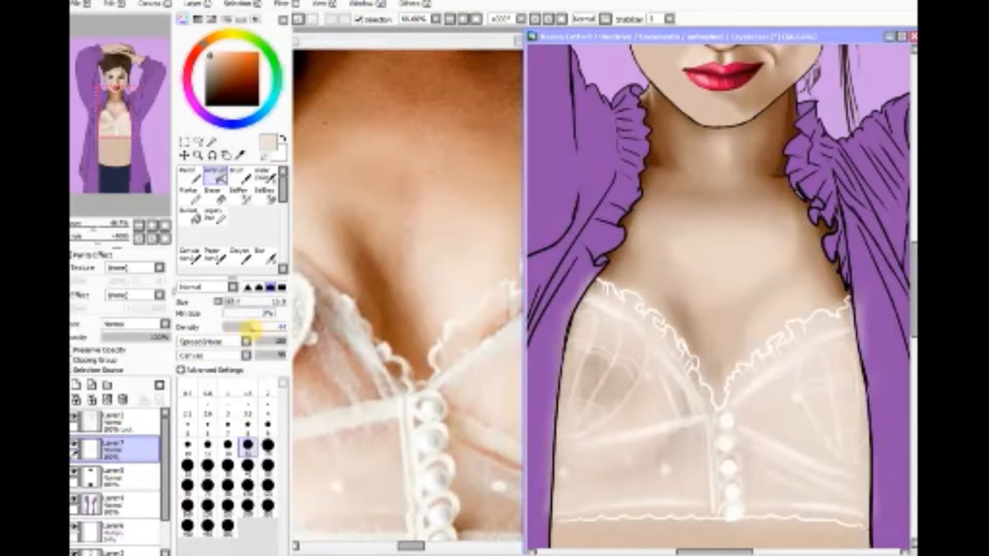
left_click(413, 66)
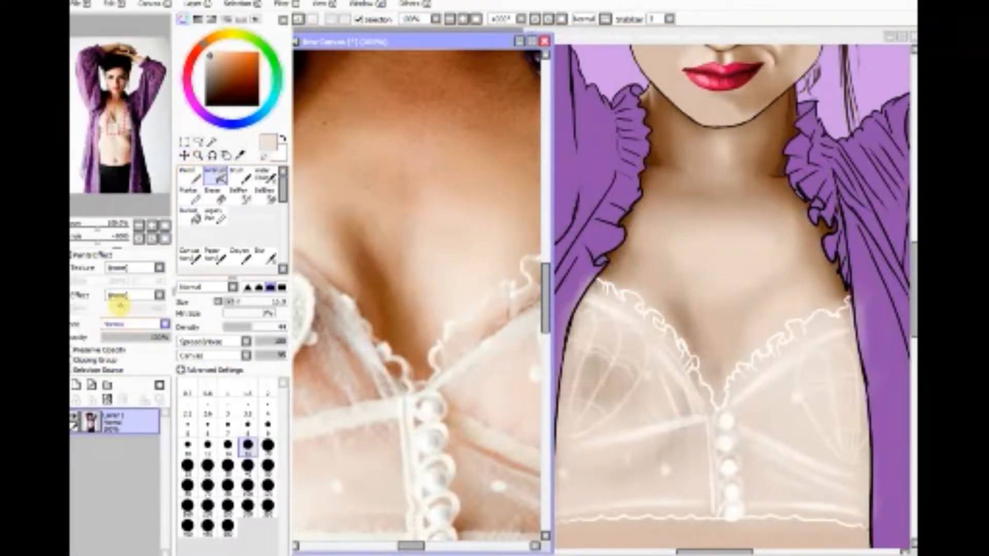
left_click(139, 225)
left_click_drag(127, 153, 122, 147)
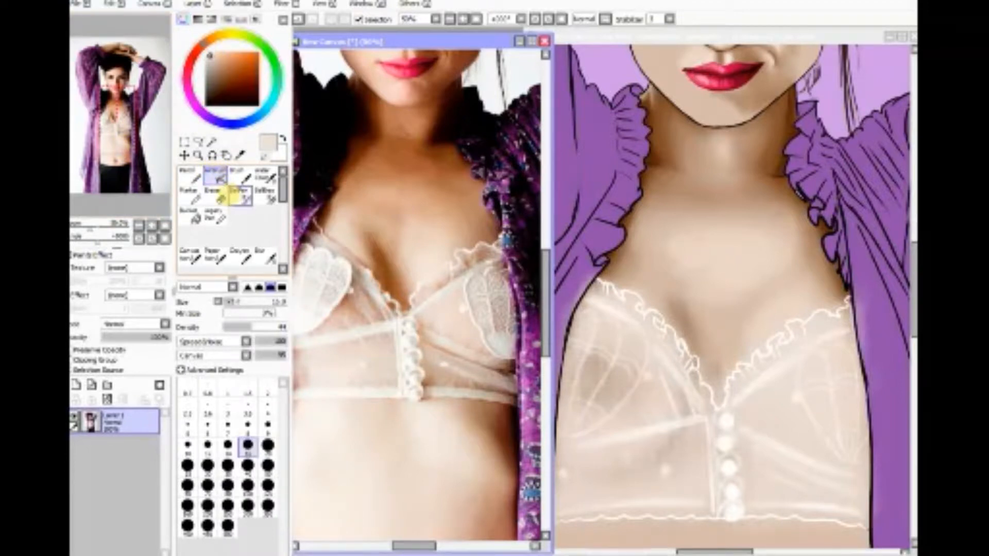
left_click(673, 36)
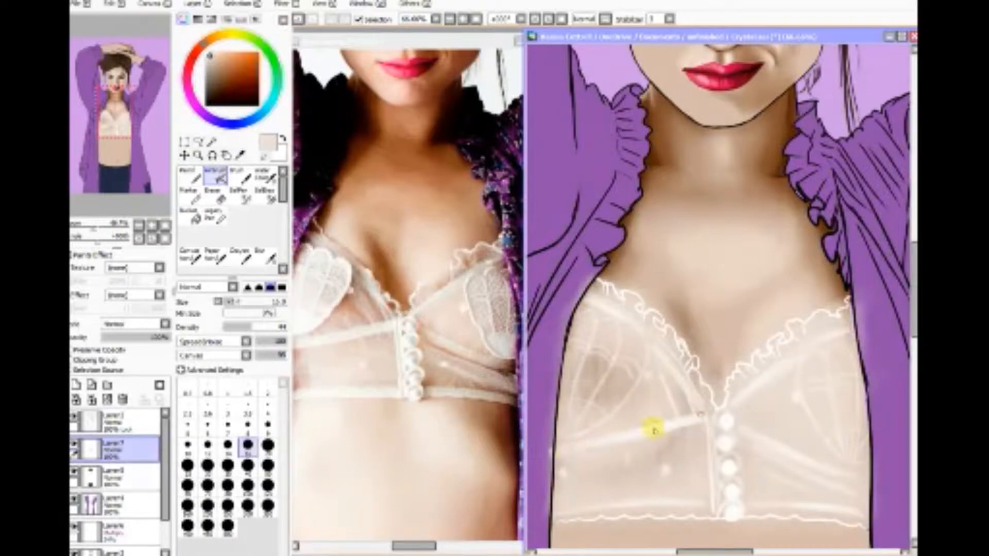
mouse_move(654, 430)
left_mouse_down()
mouse_move(600, 443)
mouse_move(681, 424)
mouse_move(567, 456)
left_mouse_up()
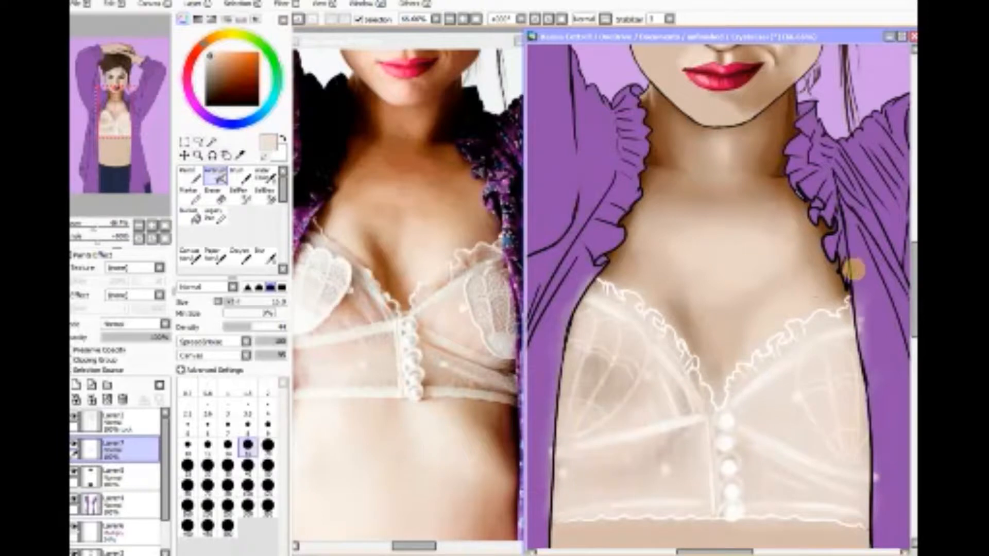
Step: Increase the Airbrush density, choose white, and brighten the left cup's edge and underbust seam
left_click_drag(251, 326, 262, 329)
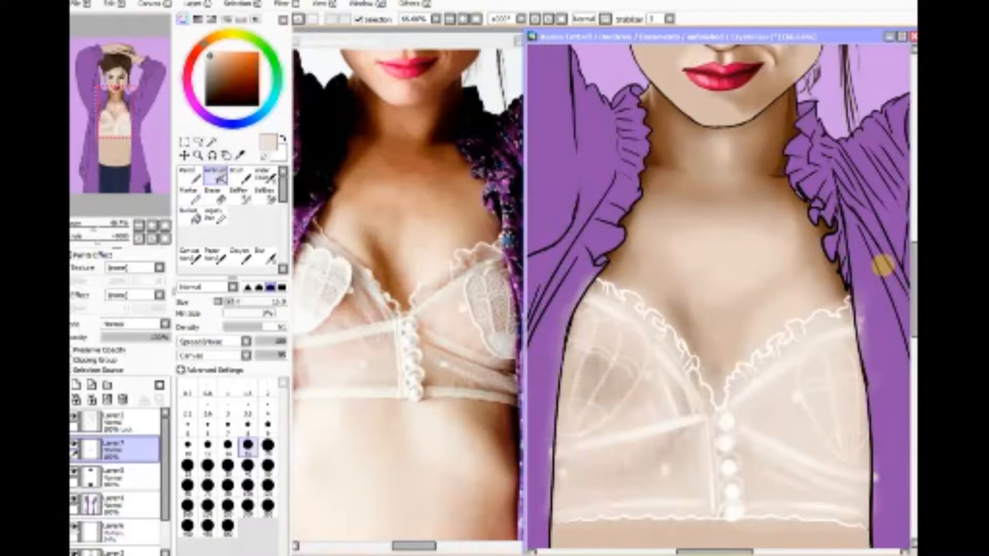
left_click(206, 52)
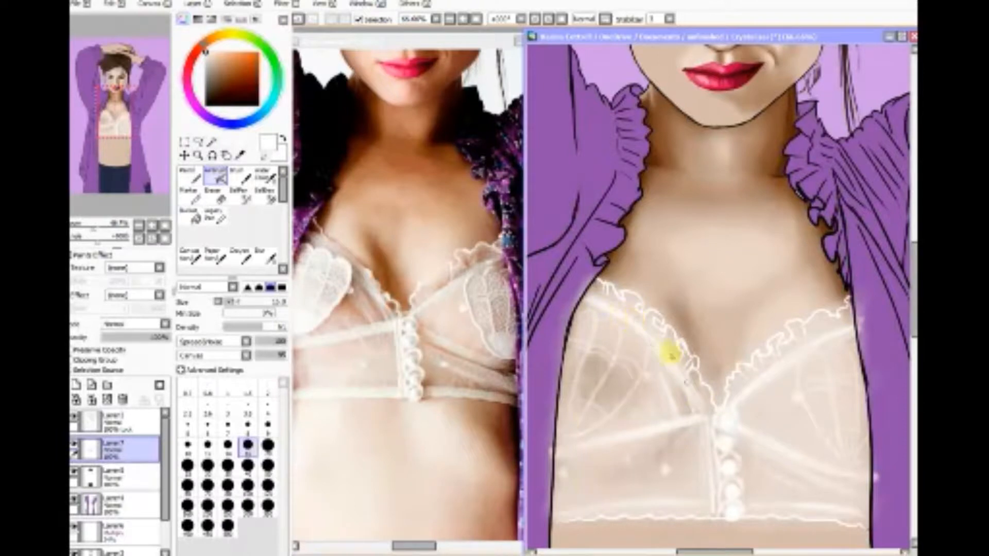
left_click_drag(697, 417, 551, 453)
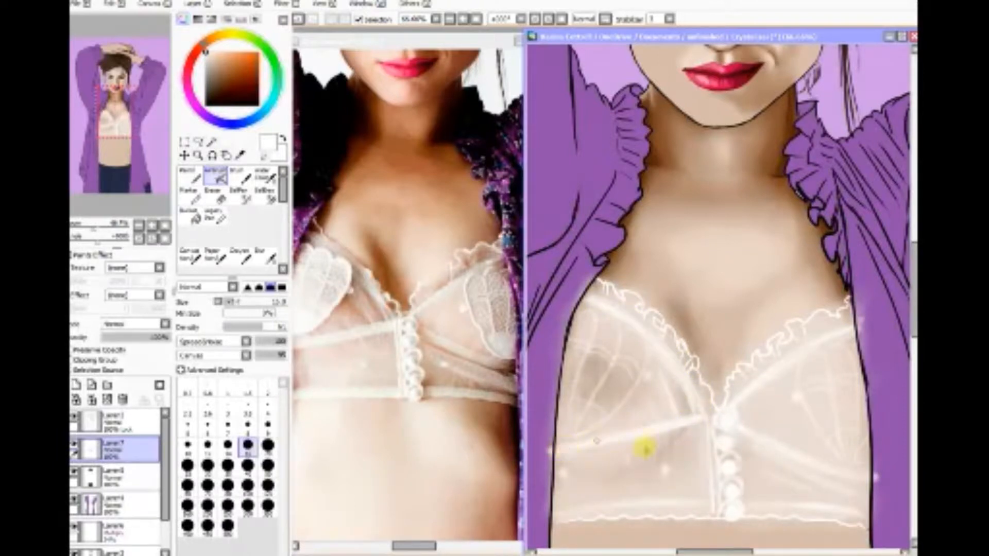
Step: Airbrush a white band along the top's bottom hem on both sides of the buttons
mouse_move(609, 514)
left_mouse_down()
mouse_move(570, 515)
mouse_move(623, 502)
mouse_move(548, 519)
mouse_move(630, 508)
mouse_move(545, 522)
left_mouse_up()
left_click_drag(694, 512, 627, 515)
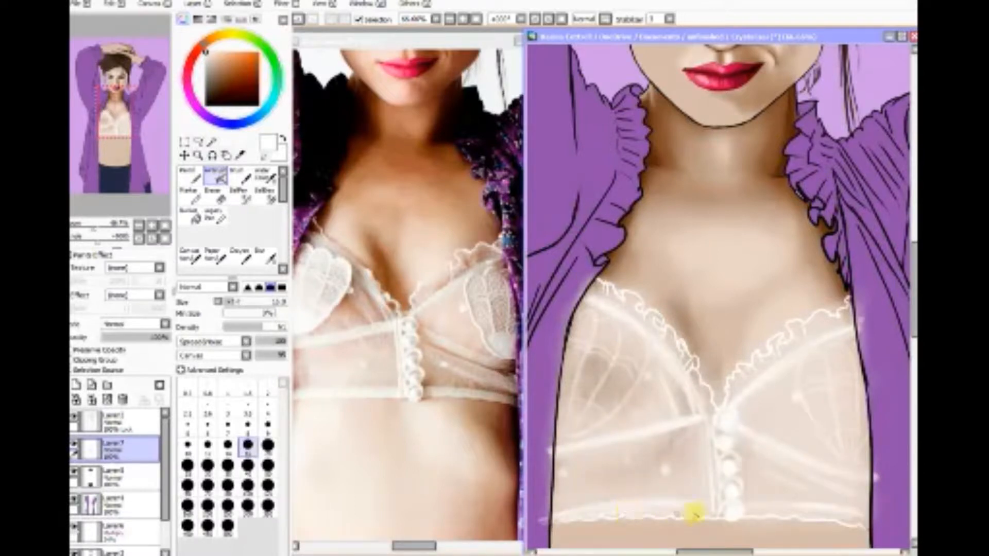
mouse_move(707, 505)
left_mouse_down()
mouse_move(606, 507)
mouse_move(684, 501)
mouse_move(622, 514)
left_mouse_up()
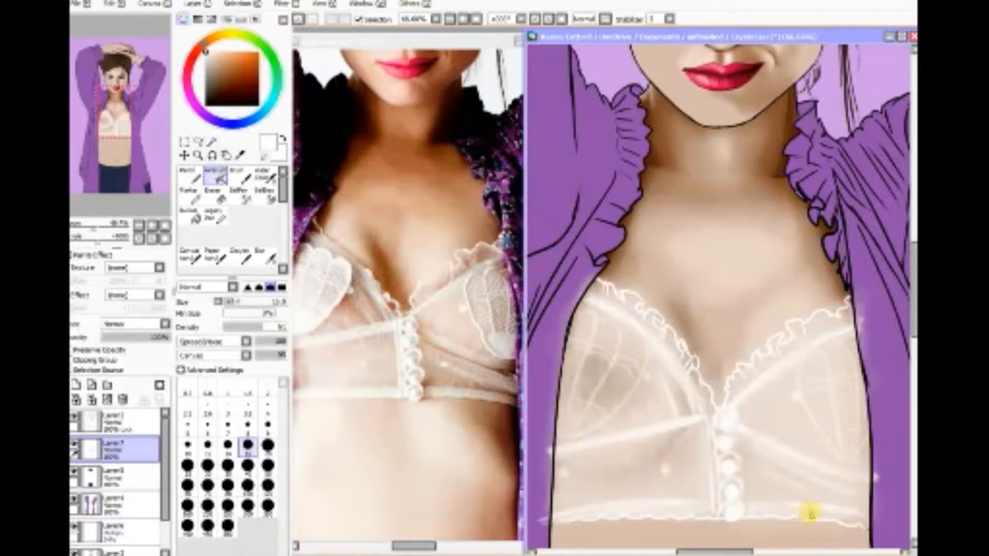
mouse_move(759, 513)
left_mouse_down()
mouse_move(863, 525)
mouse_move(843, 521)
left_mouse_up()
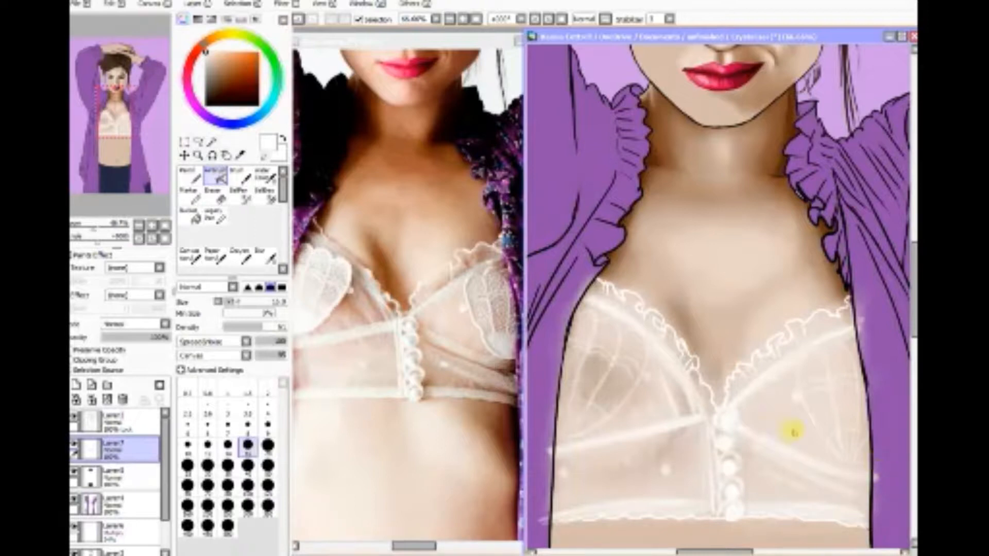
Step: Airbrush white highlights along the diagonal seams and folds beneath the right cup
mouse_move(747, 429)
left_mouse_down()
mouse_move(774, 449)
mouse_move(748, 427)
mouse_move(854, 474)
left_mouse_up()
mouse_move(766, 455)
left_mouse_down()
mouse_move(826, 486)
mouse_move(762, 455)
mouse_move(833, 488)
left_mouse_up()
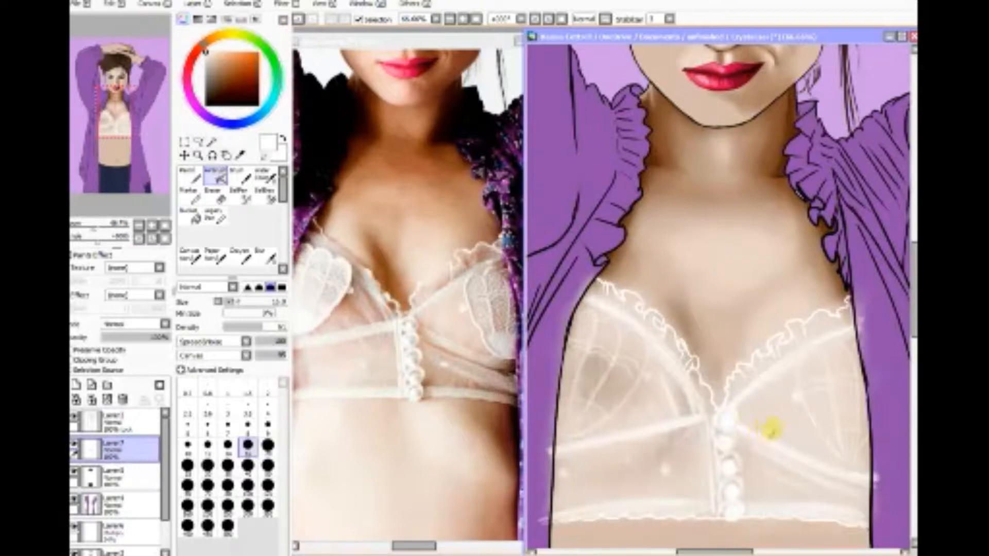
mouse_move(779, 438)
left_mouse_down()
mouse_move(808, 432)
mouse_move(803, 457)
mouse_move(821, 439)
mouse_move(807, 456)
mouse_move(848, 473)
mouse_move(869, 474)
left_mouse_up()
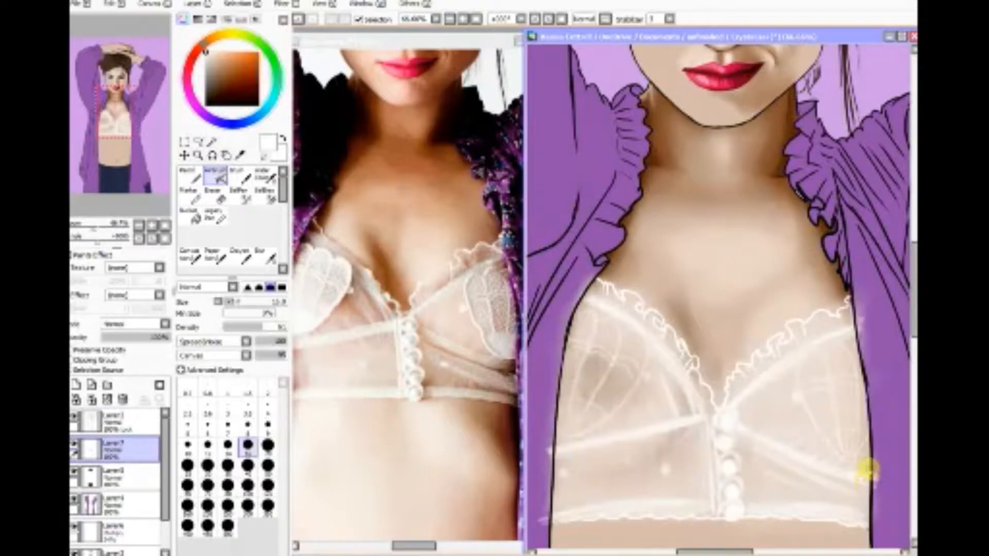
Step: Airbrush white folds into the lace ruffle along the right cup's upper edge, from the jacket down to the center neckline
left_click_drag(764, 414, 763, 432)
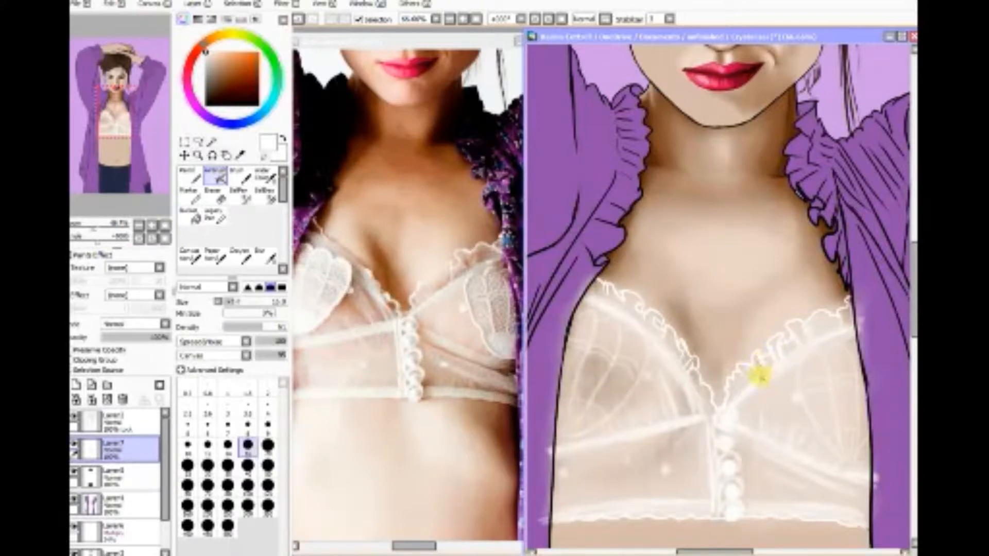
left_click(197, 156)
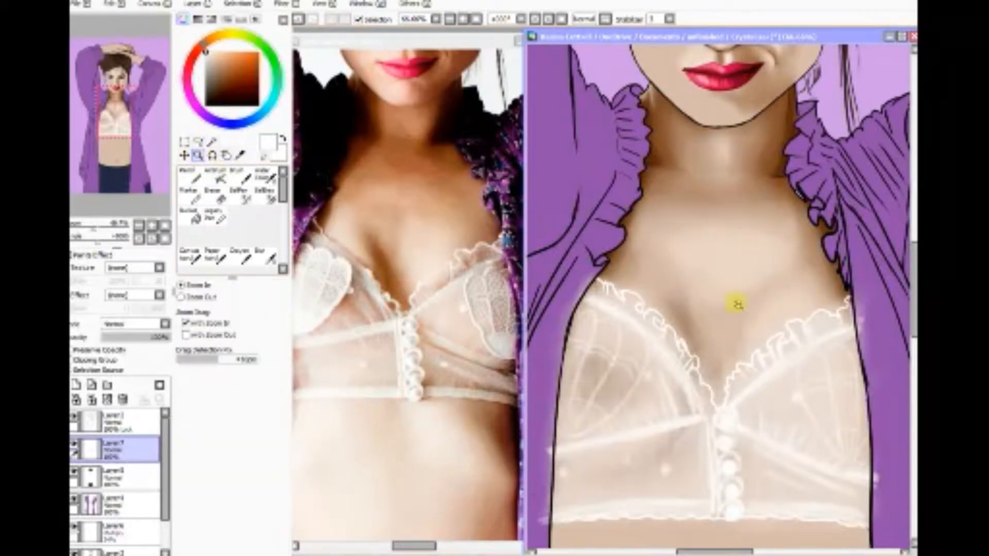
left_click_drag(734, 304, 895, 388)
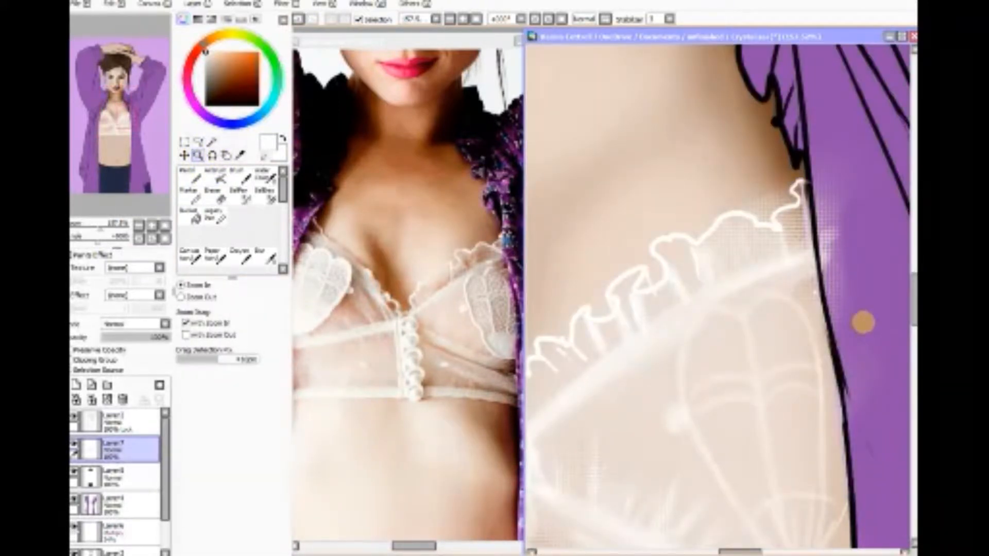
left_click(216, 176)
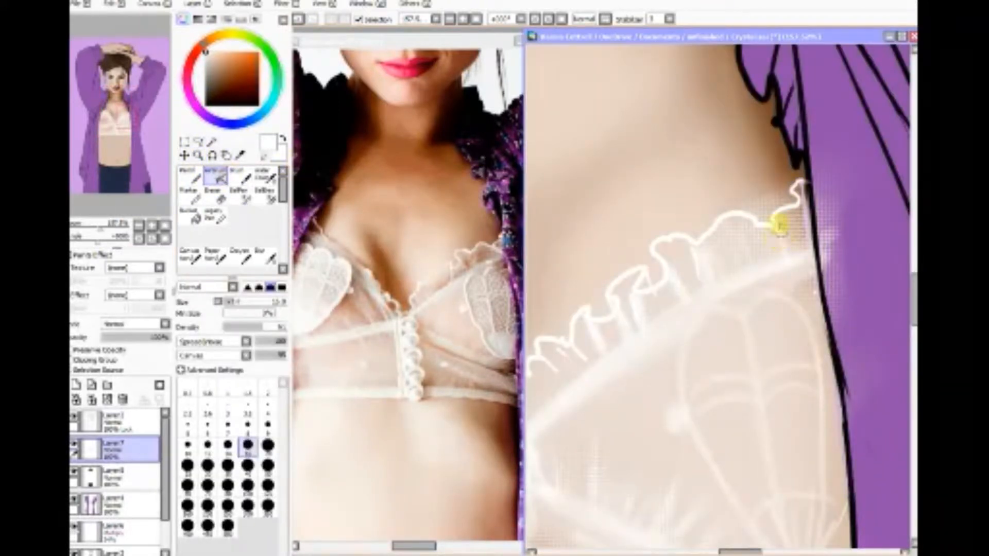
mouse_move(779, 226)
left_mouse_down()
mouse_move(780, 270)
mouse_move(733, 237)
mouse_move(727, 252)
mouse_move(696, 237)
mouse_move(708, 290)
mouse_move(716, 250)
mouse_move(707, 224)
mouse_move(714, 263)
mouse_move(791, 222)
mouse_move(793, 204)
mouse_move(800, 213)
mouse_move(807, 247)
mouse_move(805, 238)
mouse_move(724, 249)
mouse_move(677, 241)
mouse_move(696, 293)
left_mouse_up()
mouse_move(664, 245)
left_mouse_down()
mouse_move(695, 320)
mouse_move(681, 293)
mouse_move(695, 298)
mouse_move(695, 290)
mouse_move(671, 272)
mouse_move(671, 284)
mouse_move(662, 268)
mouse_move(675, 280)
mouse_move(681, 272)
mouse_move(702, 308)
mouse_move(682, 291)
mouse_move(680, 303)
mouse_move(660, 265)
mouse_move(654, 326)
mouse_move(643, 337)
mouse_move(654, 351)
mouse_move(621, 267)
mouse_move(630, 277)
mouse_move(621, 280)
mouse_move(640, 270)
mouse_move(621, 292)
mouse_move(640, 332)
mouse_move(627, 335)
mouse_move(630, 343)
mouse_move(601, 331)
mouse_move(606, 348)
mouse_move(572, 338)
left_mouse_up()
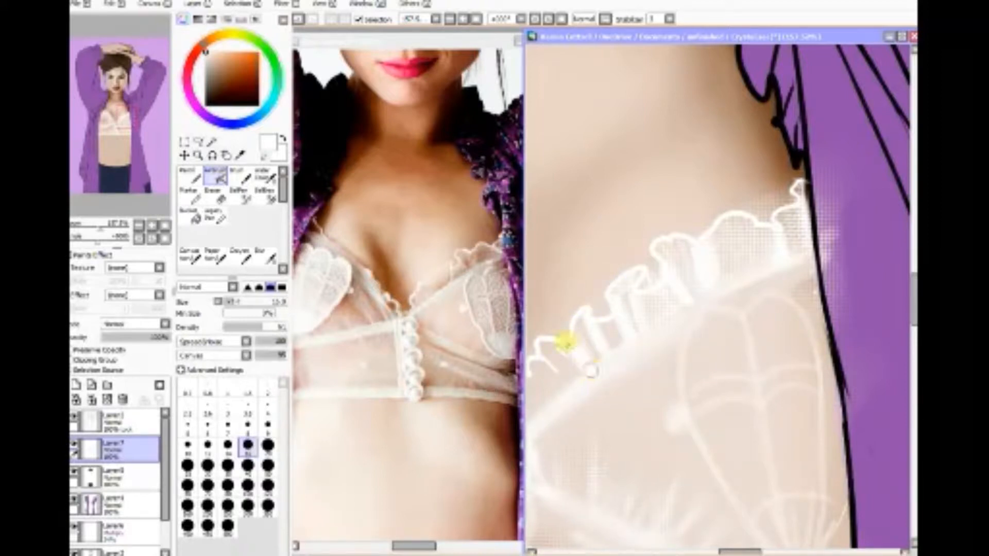
left_click_drag(747, 549, 718, 549)
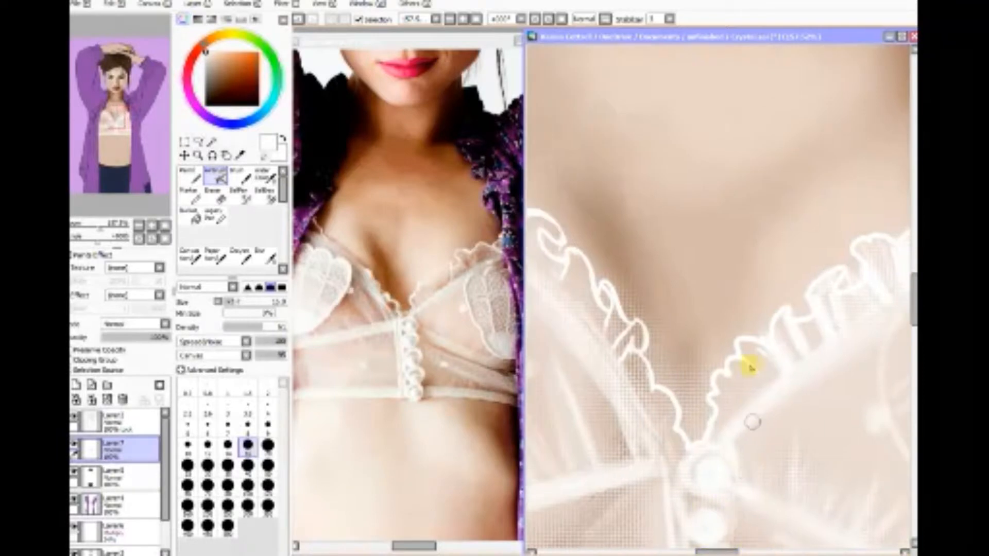
mouse_move(749, 371)
left_mouse_down()
mouse_move(767, 370)
mouse_move(801, 319)
mouse_move(733, 361)
left_mouse_up()
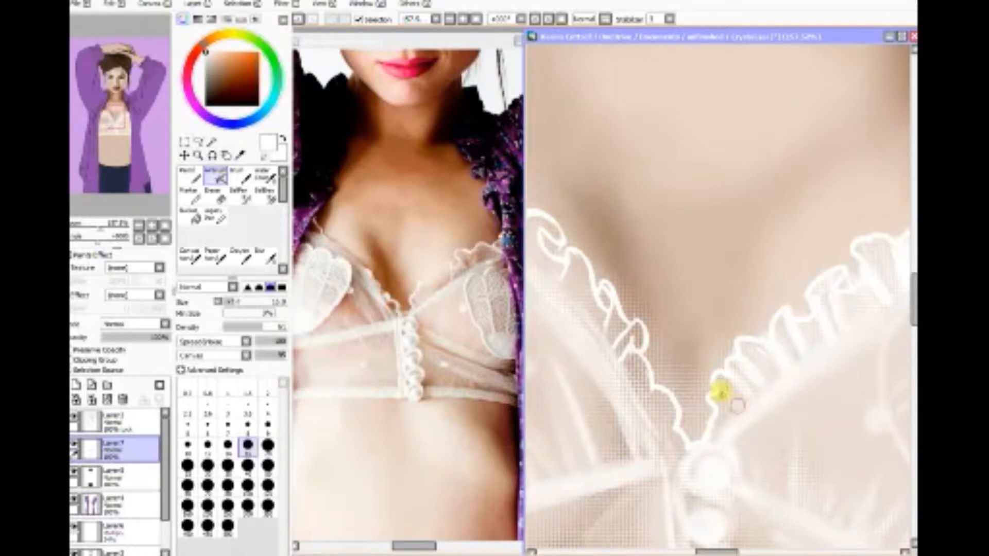
Step: Airbrush white folds around the neckline's lowest point and along the left cup's lace ruffle up to the jacket
mouse_move(737, 406)
left_mouse_down()
mouse_move(701, 405)
mouse_move(712, 423)
mouse_move(702, 427)
mouse_move(720, 435)
mouse_move(712, 385)
mouse_move(673, 431)
mouse_move(693, 435)
mouse_move(642, 405)
mouse_move(651, 380)
mouse_move(644, 354)
mouse_move(618, 374)
mouse_move(635, 346)
mouse_move(621, 296)
mouse_move(632, 328)
mouse_move(616, 312)
mouse_move(597, 334)
mouse_move(604, 290)
mouse_move(590, 332)
mouse_move(621, 330)
left_mouse_up()
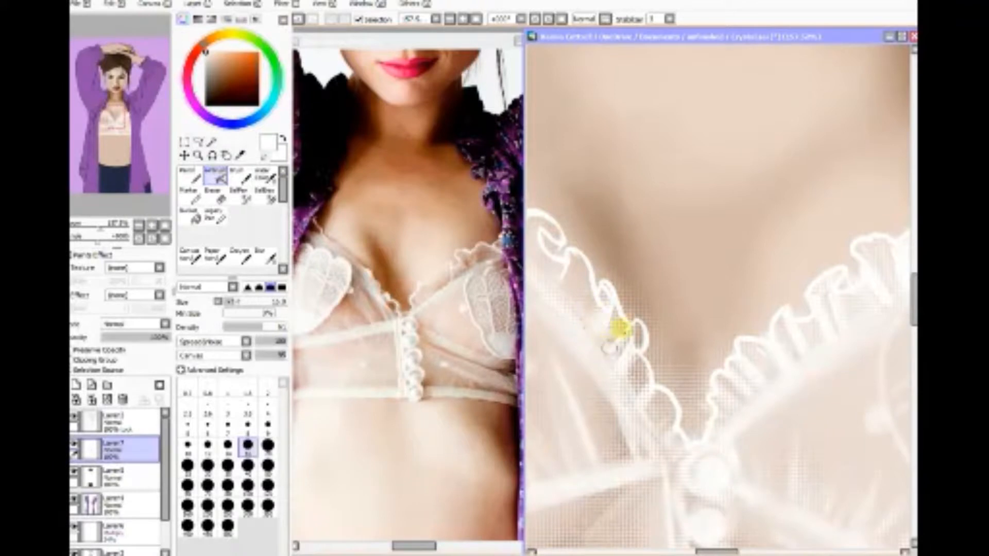
left_click_drag(598, 293, 566, 253)
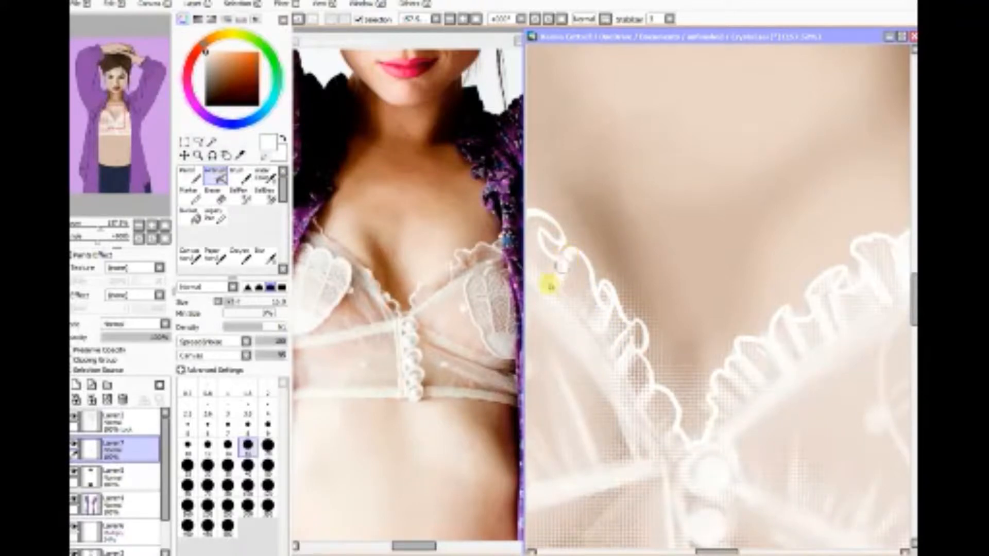
mouse_move(550, 285)
left_mouse_down()
mouse_move(545, 253)
mouse_move(560, 229)
mouse_move(585, 236)
left_mouse_up()
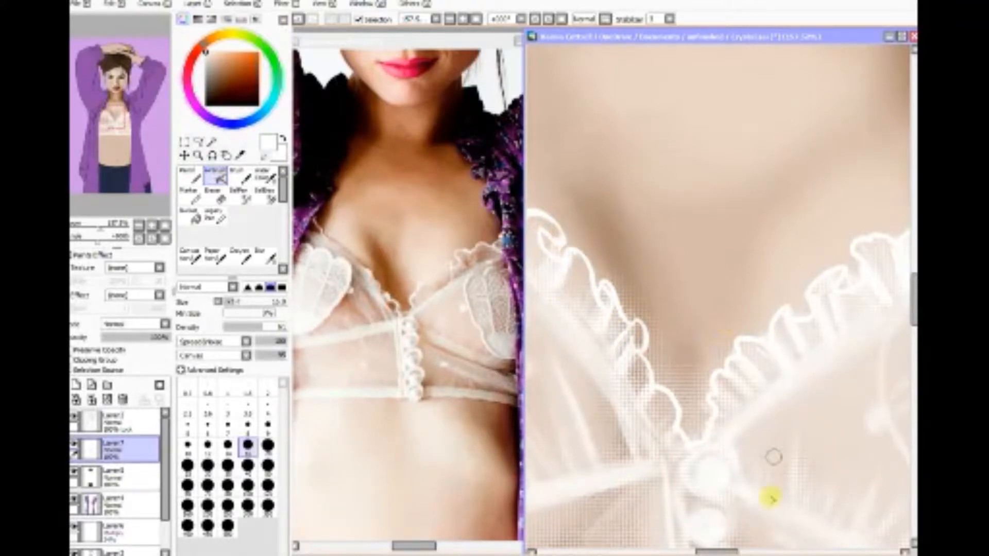
left_click_drag(717, 551, 699, 551)
mouse_move(680, 220)
left_mouse_down()
mouse_move(675, 251)
mouse_move(684, 217)
mouse_move(652, 233)
mouse_move(652, 198)
mouse_move(635, 178)
mouse_move(622, 178)
mouse_move(608, 219)
mouse_move(594, 196)
mouse_move(582, 199)
mouse_move(566, 149)
mouse_move(544, 181)
mouse_move(595, 77)
left_mouse_up()
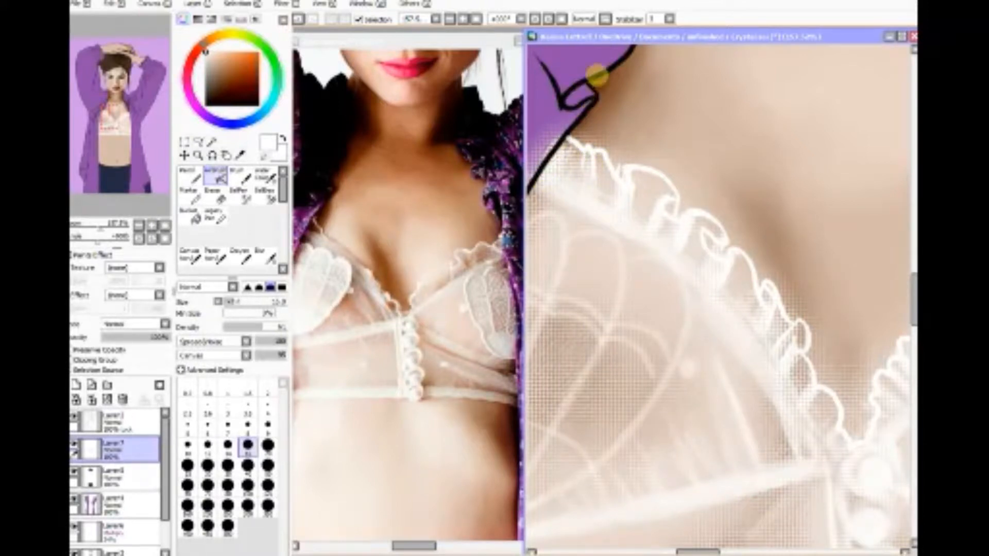
Step: Dab white dots on the sheer fabric of the left cup and the band below it
mouse_move(834, 398)
left_mouse_down()
mouse_move(822, 401)
mouse_move(833, 452)
mouse_move(711, 274)
mouse_move(706, 311)
mouse_move(788, 442)
mouse_move(757, 347)
mouse_move(679, 371)
left_mouse_up()
left_click_drag(731, 546, 691, 545)
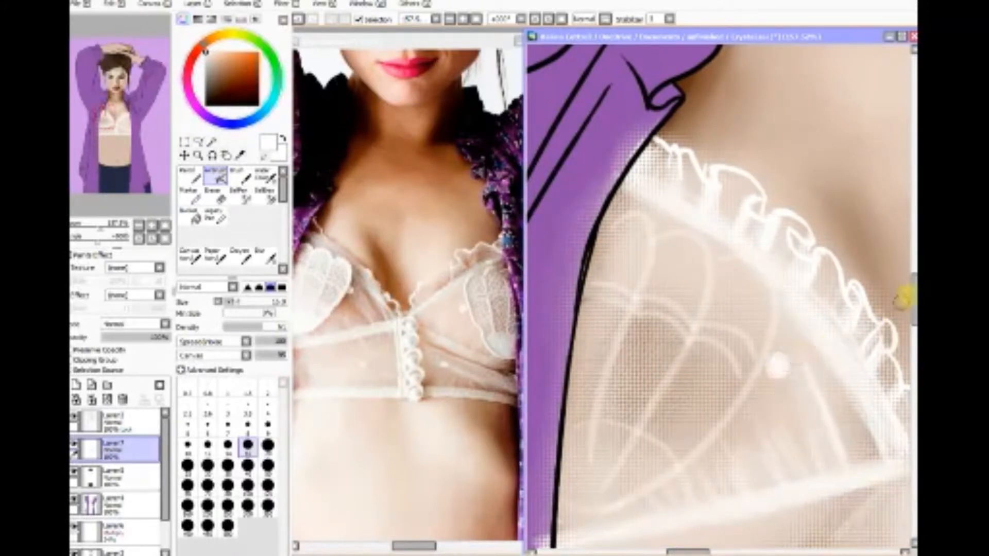
left_click_drag(911, 298, 912, 334)
left_click_drag(814, 270, 814, 252)
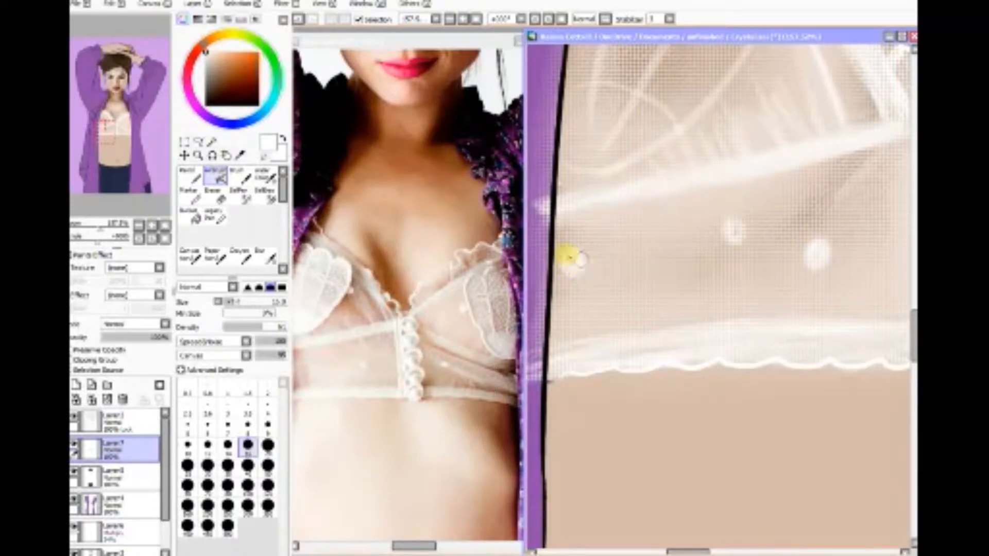
Step: Airbrush the left cup's lace leaf motif in white, filling its segments with fine strokes and brightening its outline and veins
left_click_drag(912, 336, 911, 307)
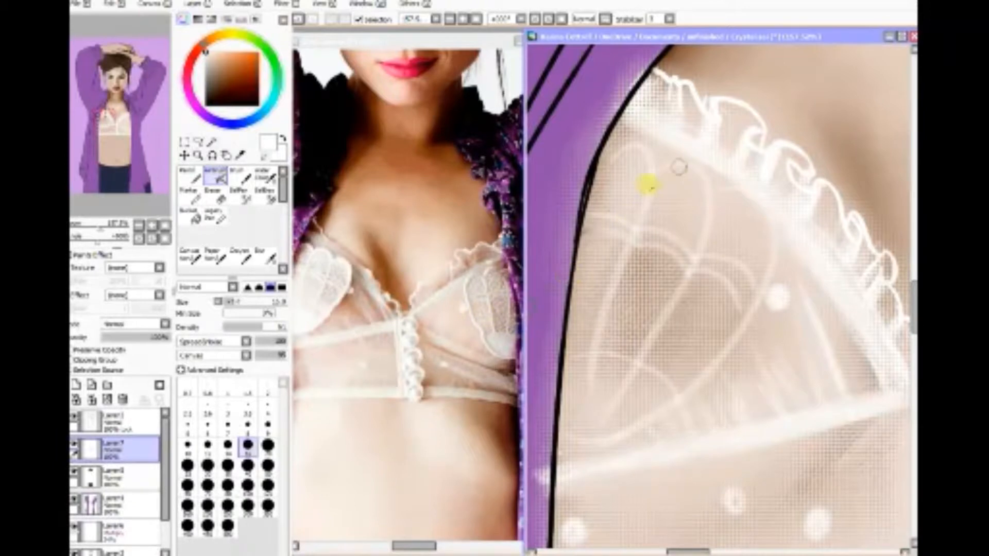
mouse_move(596, 174)
left_mouse_down()
mouse_move(632, 219)
mouse_move(642, 176)
mouse_move(587, 189)
mouse_move(640, 145)
mouse_move(639, 200)
mouse_move(605, 173)
mouse_move(618, 196)
mouse_move(574, 218)
mouse_move(623, 233)
mouse_move(595, 217)
mouse_move(636, 234)
mouse_move(657, 210)
mouse_move(648, 222)
mouse_move(684, 210)
mouse_move(701, 187)
mouse_move(686, 215)
mouse_move(703, 259)
mouse_move(707, 243)
mouse_move(725, 258)
mouse_move(760, 243)
mouse_move(742, 250)
mouse_move(755, 269)
mouse_move(729, 231)
mouse_move(737, 212)
mouse_move(763, 238)
mouse_move(761, 218)
mouse_move(713, 330)
mouse_move(739, 326)
left_mouse_up()
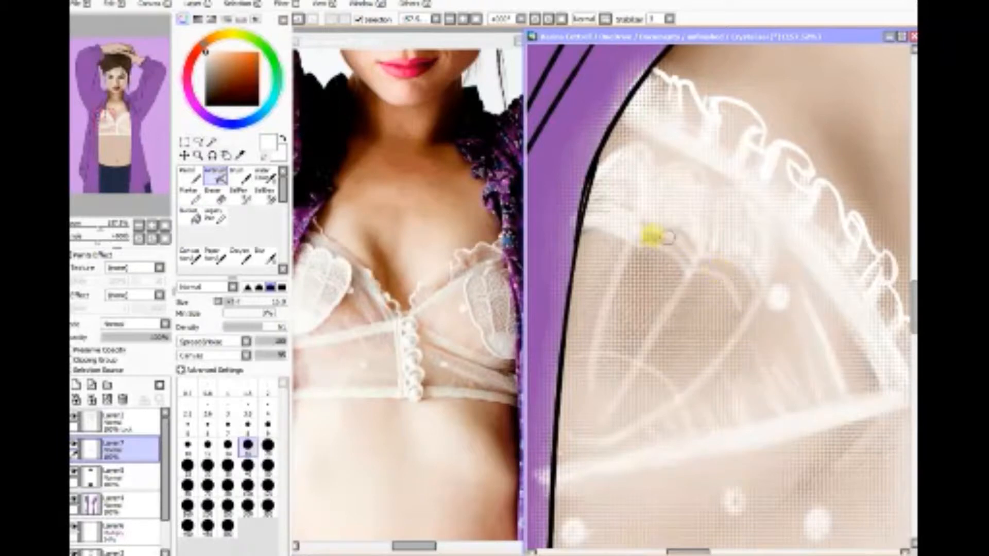
mouse_move(647, 234)
left_mouse_down()
mouse_move(715, 267)
mouse_move(696, 264)
mouse_move(745, 291)
mouse_move(699, 266)
mouse_move(747, 305)
mouse_move(697, 263)
mouse_move(716, 265)
mouse_move(660, 235)
mouse_move(687, 260)
mouse_move(627, 223)
mouse_move(580, 220)
mouse_move(641, 245)
mouse_move(613, 260)
mouse_move(586, 237)
mouse_move(582, 254)
mouse_move(594, 235)
mouse_move(597, 259)
mouse_move(611, 252)
mouse_move(563, 361)
mouse_move(628, 280)
mouse_move(625, 261)
mouse_move(611, 323)
mouse_move(641, 305)
mouse_move(610, 350)
mouse_move(659, 310)
mouse_move(661, 322)
mouse_move(635, 237)
mouse_move(692, 263)
mouse_move(629, 384)
mouse_move(660, 326)
mouse_move(598, 421)
mouse_move(627, 332)
mouse_move(611, 278)
mouse_move(575, 432)
mouse_move(646, 150)
mouse_move(576, 435)
mouse_move(591, 446)
mouse_move(559, 421)
mouse_move(601, 438)
mouse_move(600, 424)
mouse_move(564, 417)
mouse_move(622, 416)
mouse_move(634, 425)
mouse_move(630, 409)
mouse_move(659, 412)
mouse_move(670, 386)
mouse_move(663, 346)
mouse_move(693, 293)
mouse_move(714, 292)
mouse_move(598, 386)
mouse_move(565, 381)
mouse_move(665, 241)
left_mouse_up()
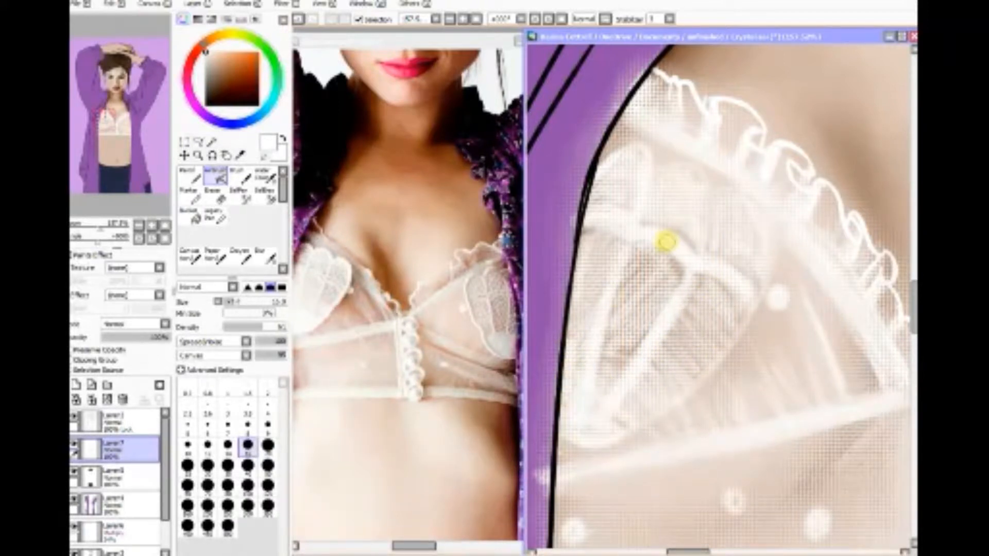
mouse_move(757, 295)
left_mouse_down()
mouse_move(686, 380)
mouse_move(724, 309)
mouse_move(779, 247)
mouse_move(654, 415)
mouse_move(590, 435)
mouse_move(755, 264)
mouse_move(641, 525)
left_mouse_up()
Step: Airbrush the right cup's lace motif in white, brightening its outline, crossband and veins and filling its upper segments
left_click_drag(690, 552, 746, 546)
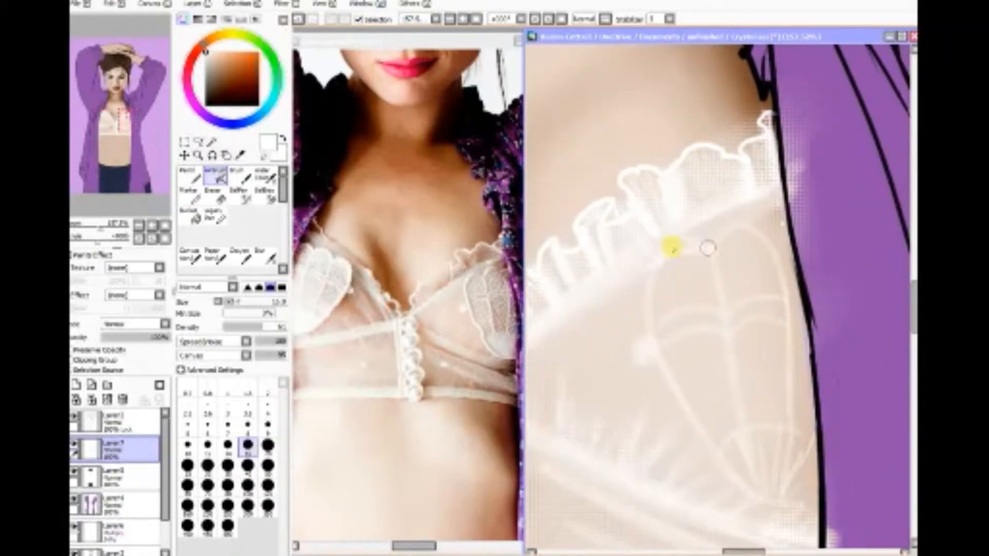
mouse_move(654, 281)
left_mouse_down()
mouse_move(642, 325)
mouse_move(663, 287)
mouse_move(656, 265)
mouse_move(722, 232)
mouse_move(731, 296)
mouse_move(761, 283)
mouse_move(737, 242)
mouse_move(783, 231)
mouse_move(778, 261)
mouse_move(788, 287)
left_mouse_up()
mouse_move(656, 334)
left_mouse_down()
mouse_move(783, 311)
mouse_move(708, 237)
left_mouse_up()
left_click_drag(728, 337, 755, 486)
left_click_drag(748, 444, 753, 471)
mouse_move(783, 265)
left_mouse_down()
mouse_move(789, 466)
mouse_move(791, 298)
mouse_move(785, 489)
mouse_move(805, 392)
mouse_move(791, 492)
mouse_move(811, 446)
mouse_move(686, 393)
mouse_move(660, 350)
mouse_move(669, 371)
mouse_move(695, 326)
mouse_move(685, 366)
mouse_move(705, 330)
mouse_move(710, 364)
mouse_move(721, 343)
mouse_move(705, 429)
mouse_move(724, 392)
mouse_move(721, 454)
mouse_move(732, 415)
mouse_move(743, 477)
mouse_move(733, 344)
mouse_move(745, 332)
mouse_move(754, 351)
mouse_move(747, 372)
mouse_move(774, 339)
mouse_move(743, 401)
mouse_move(784, 359)
mouse_move(758, 446)
mouse_move(778, 418)
mouse_move(764, 473)
mouse_move(780, 449)
mouse_move(783, 460)
mouse_move(801, 352)
mouse_move(793, 478)
mouse_move(724, 457)
mouse_move(674, 387)
mouse_move(684, 415)
mouse_move(634, 302)
mouse_move(655, 365)
mouse_move(647, 261)
mouse_move(647, 329)
mouse_move(650, 296)
mouse_move(674, 400)
mouse_move(646, 330)
mouse_move(724, 470)
mouse_move(762, 502)
mouse_move(806, 511)
mouse_move(814, 473)
mouse_move(803, 492)
mouse_move(787, 487)
mouse_move(711, 332)
mouse_move(624, 314)
mouse_move(712, 215)
mouse_move(573, 315)
mouse_move(772, 208)
mouse_move(582, 300)
mouse_move(819, 160)
left_mouse_up()
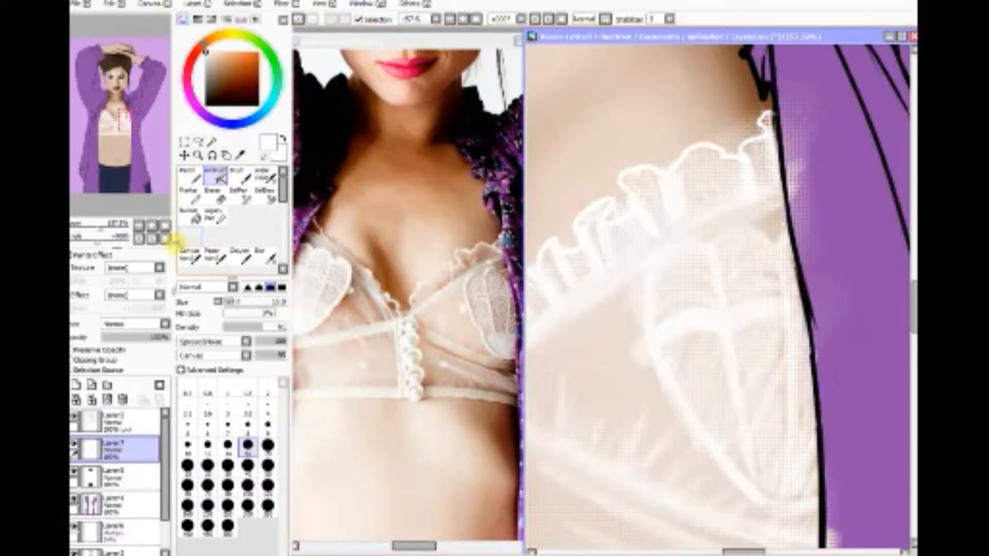
Step: Set the Airbrush to simple circle with no texture, lower its density, and choose greyish beige for the front buttons
left_click(165, 226)
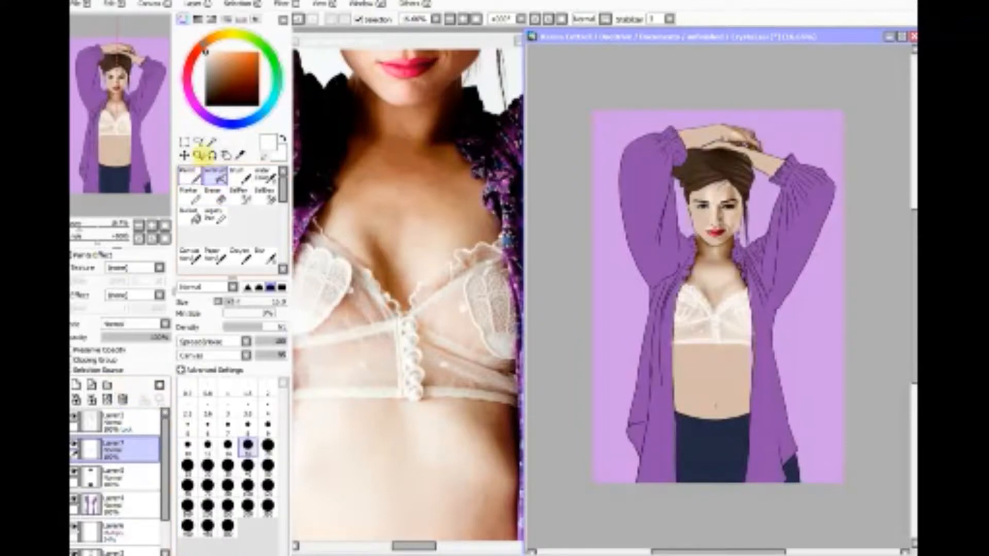
left_click(197, 155)
left_click_drag(653, 266, 778, 359)
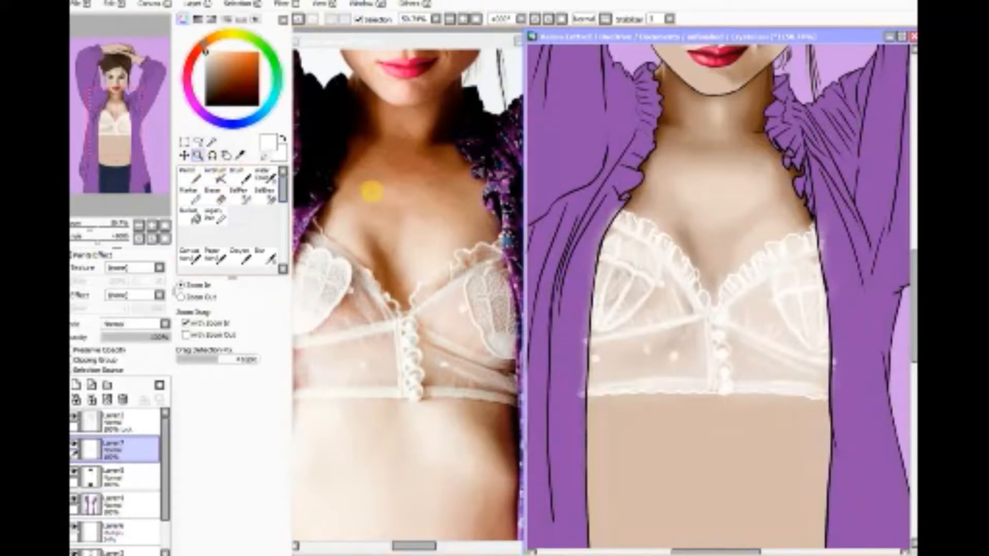
left_click_drag(697, 287, 756, 397)
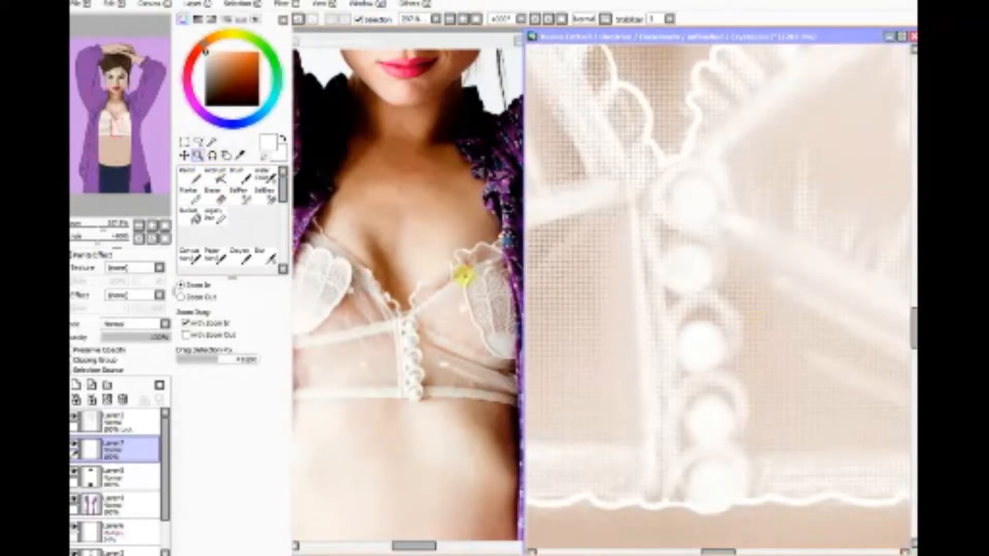
left_click(211, 61)
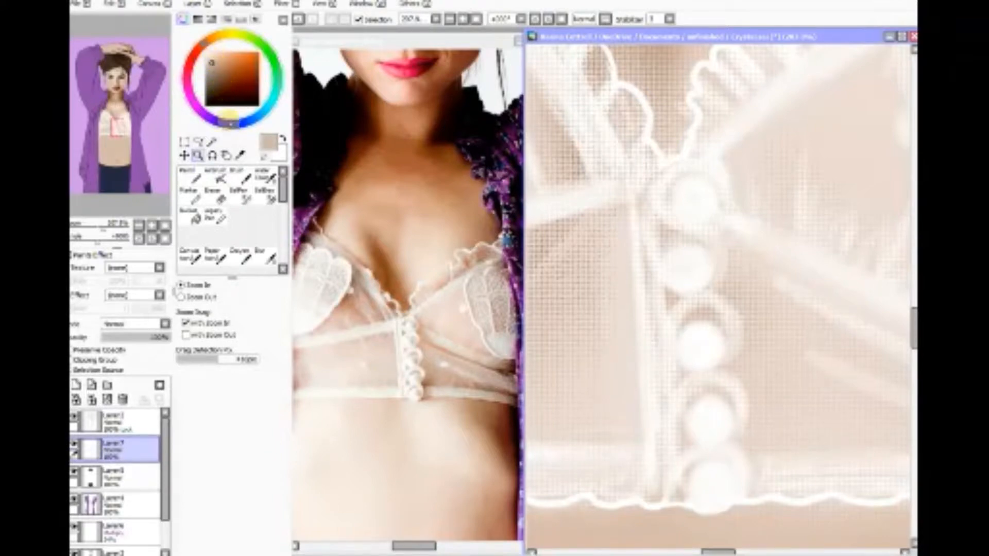
left_click(217, 176)
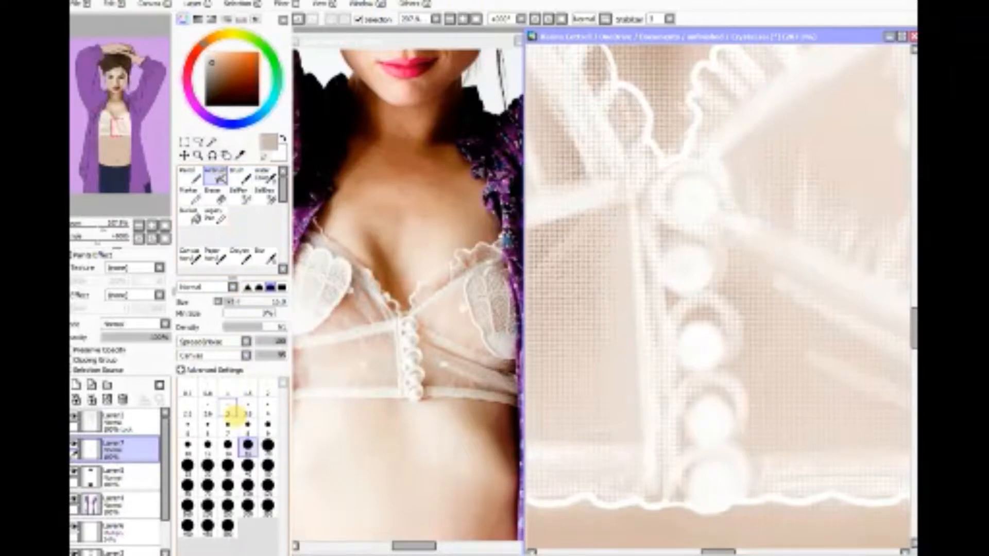
left_click(199, 355)
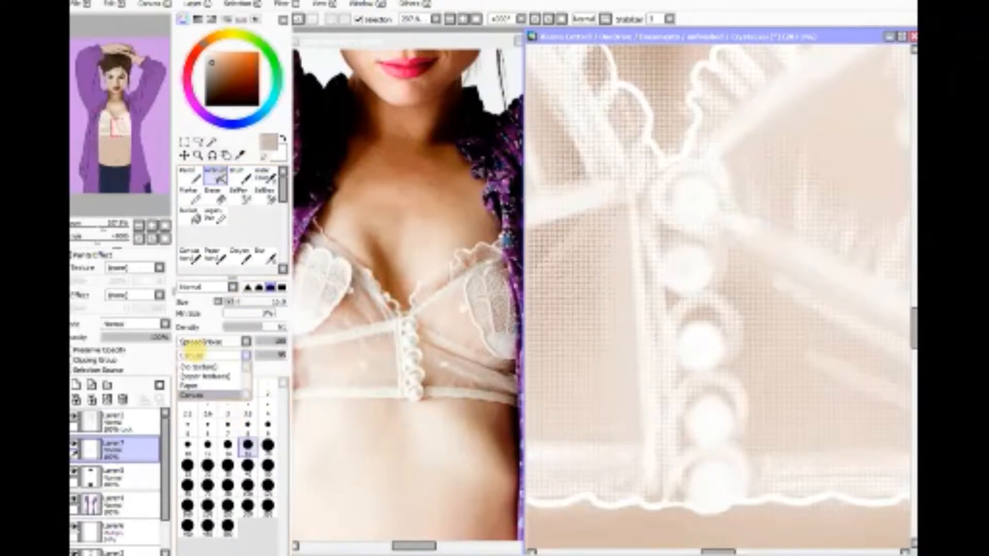
left_click(200, 366)
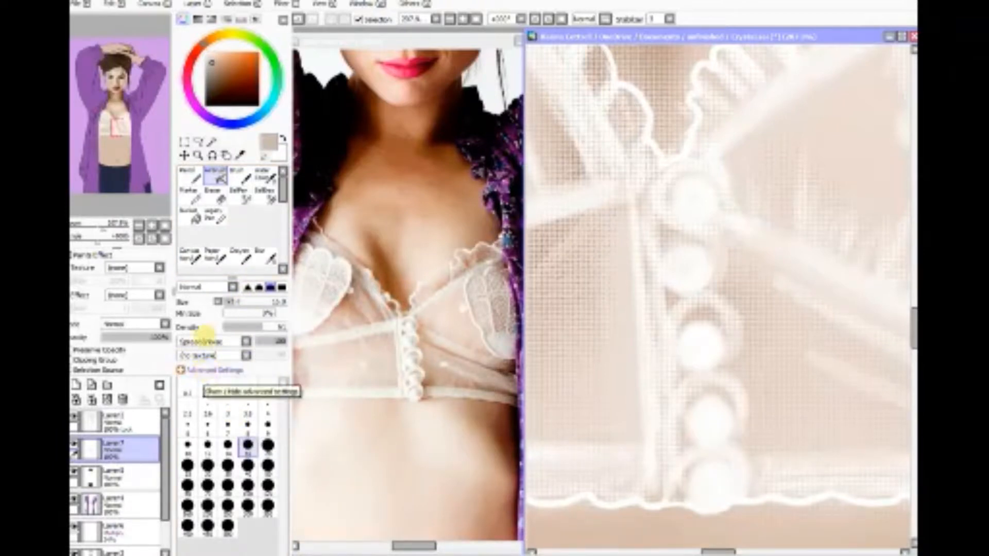
left_click(205, 340)
left_click(201, 351)
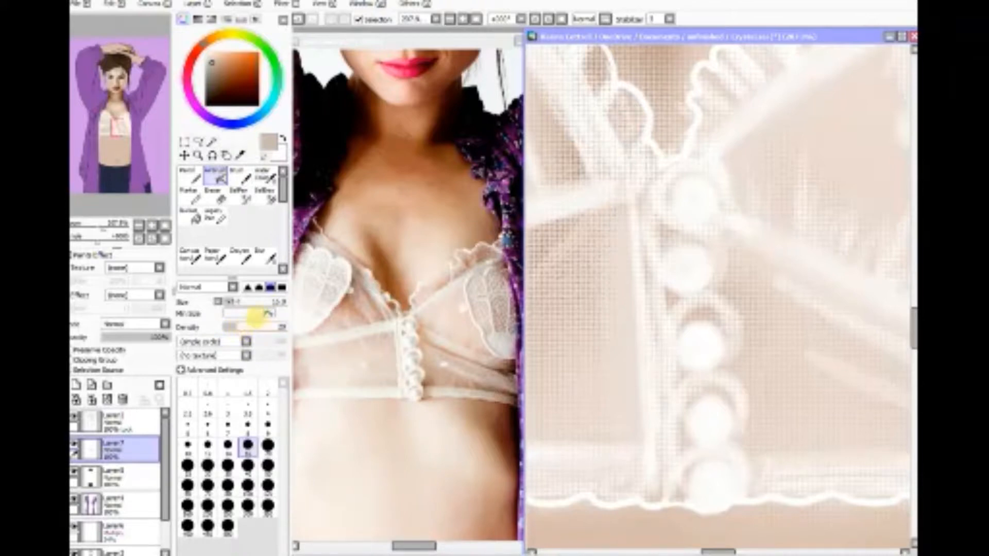
Step: Shade the centers of the five front buttons in greyish beige on the topmost layer
left_click(124, 423)
mouse_move(691, 200)
left_mouse_down()
mouse_move(697, 213)
mouse_move(689, 201)
mouse_move(698, 201)
left_mouse_up()
mouse_move(701, 255)
left_mouse_down()
mouse_move(688, 278)
mouse_move(693, 259)
mouse_move(701, 264)
left_mouse_up()
mouse_move(711, 332)
left_mouse_down()
mouse_move(706, 366)
mouse_move(713, 349)
mouse_move(735, 376)
mouse_move(711, 437)
mouse_move(711, 411)
mouse_move(722, 457)
mouse_move(714, 500)
mouse_move(743, 421)
left_mouse_up()
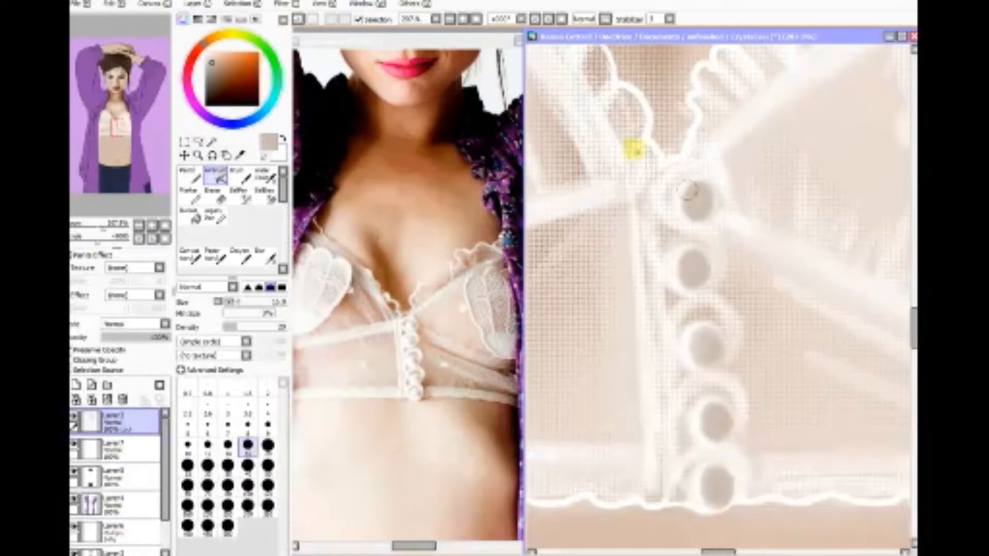
Step: Airbrush lighter beige over the button centers at size 12 and add pale cream highlights at size 7
left_click(214, 60)
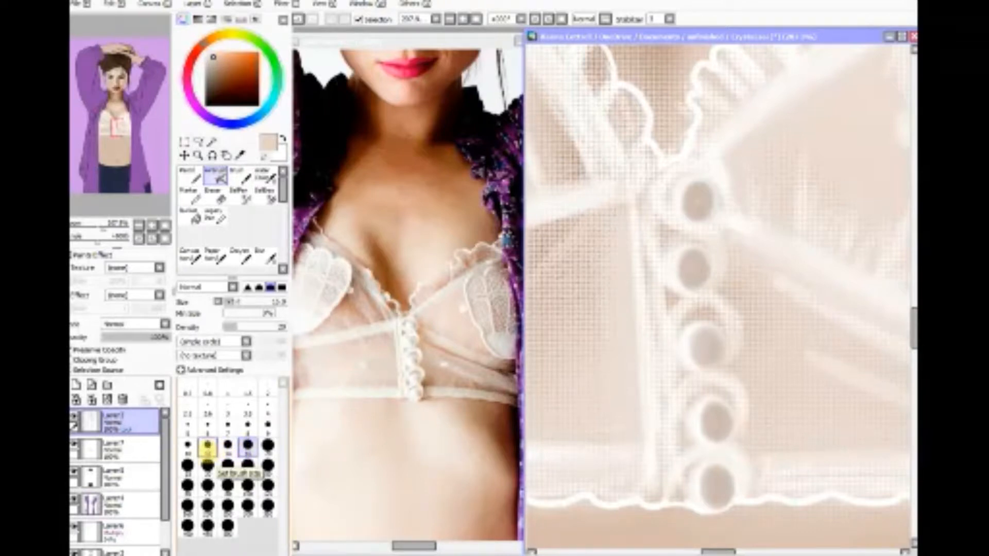
left_click(207, 446)
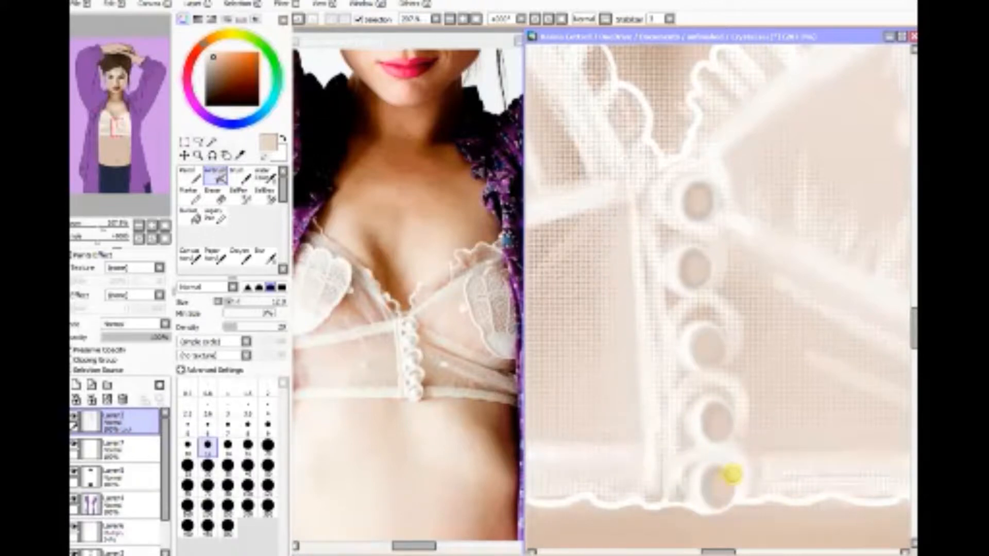
left_click(209, 51)
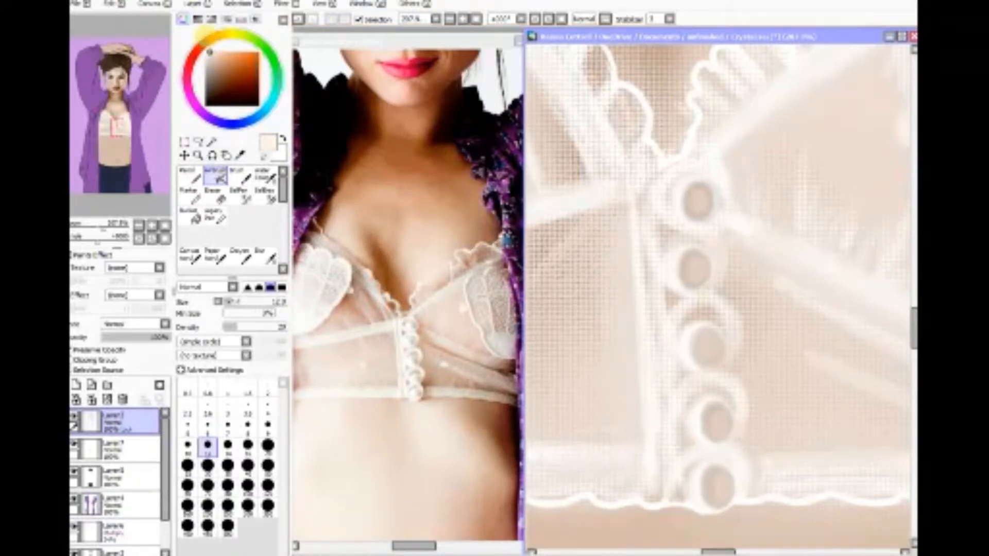
left_click(228, 425)
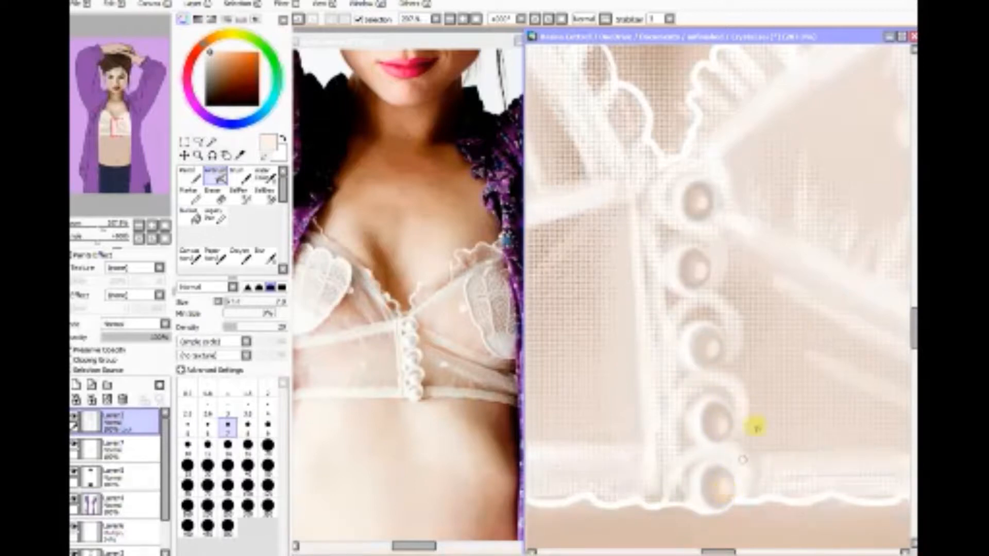
Step: Soften the shading on the buttons with the Blur tool at size 16, using reduced density and blending
left_click(265, 256)
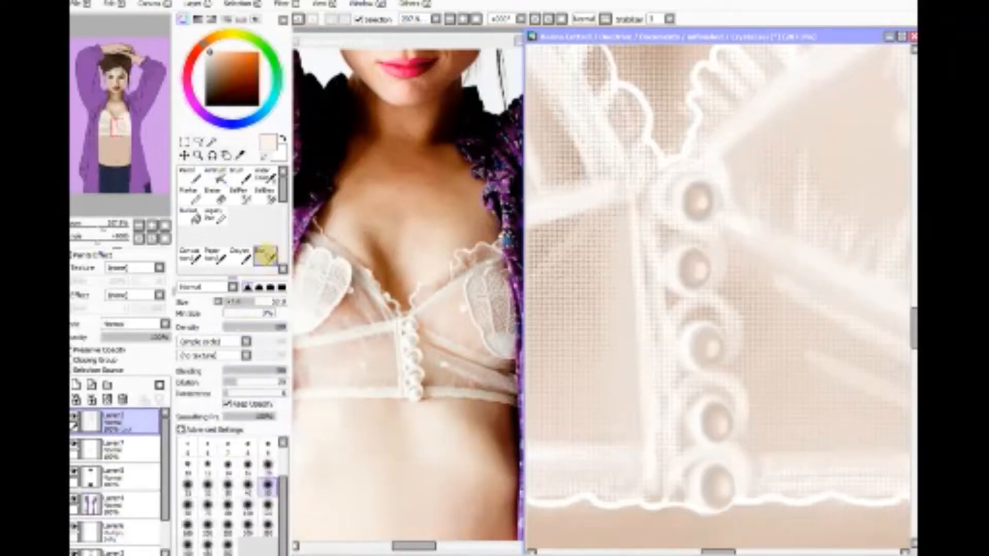
left_click(247, 467)
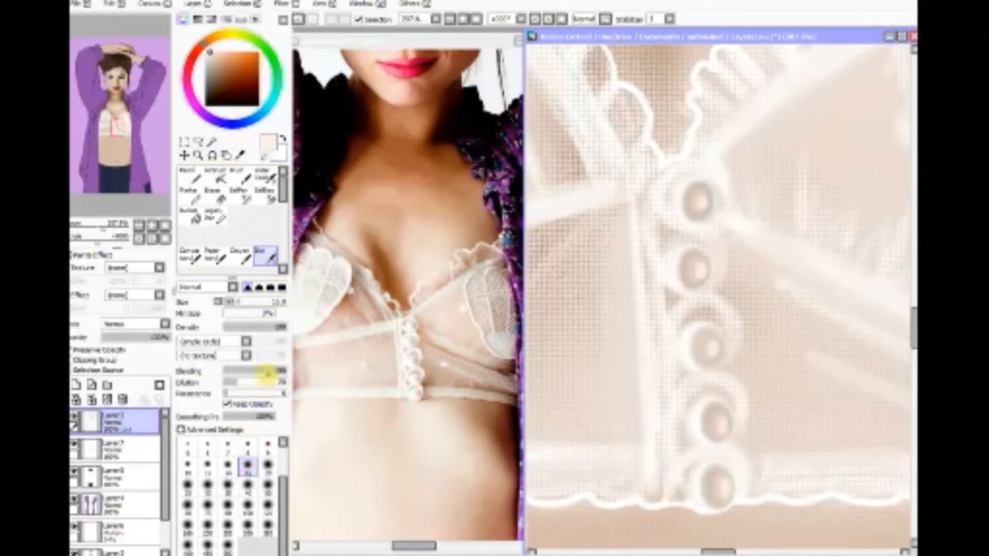
left_click(253, 325)
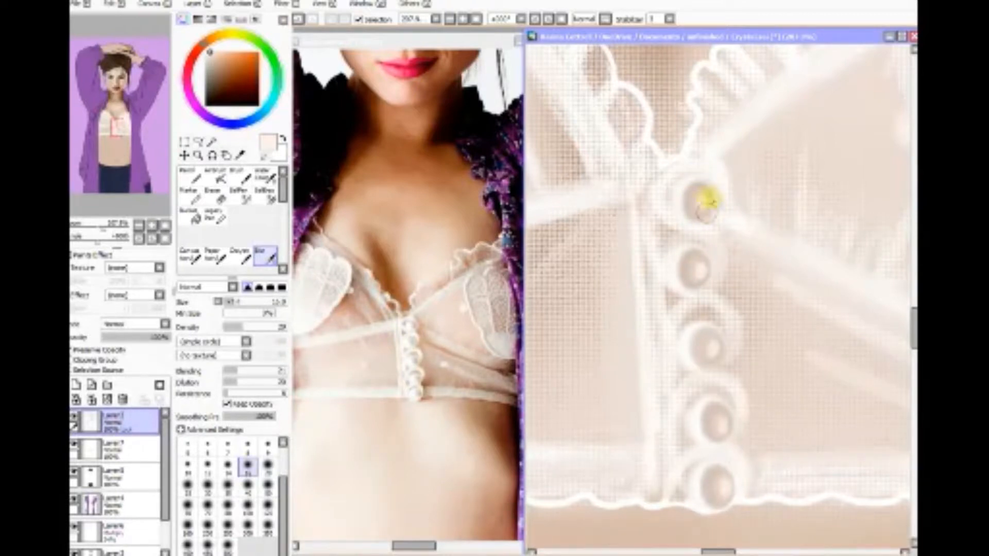
mouse_move(707, 212)
left_mouse_down()
mouse_move(685, 217)
mouse_move(700, 188)
mouse_move(704, 210)
mouse_move(682, 217)
mouse_move(682, 189)
mouse_move(703, 188)
mouse_move(703, 249)
mouse_move(719, 284)
mouse_move(689, 259)
mouse_move(703, 279)
mouse_move(680, 283)
mouse_move(680, 258)
mouse_move(701, 262)
mouse_move(697, 279)
mouse_move(682, 285)
mouse_move(679, 261)
mouse_move(701, 254)
mouse_move(697, 315)
mouse_move(729, 367)
mouse_move(699, 332)
mouse_move(716, 351)
mouse_move(703, 362)
mouse_move(692, 348)
mouse_move(709, 334)
mouse_move(739, 404)
mouse_move(719, 408)
mouse_move(710, 441)
mouse_move(708, 410)
mouse_move(723, 418)
mouse_move(736, 450)
mouse_move(730, 485)
mouse_move(703, 479)
mouse_move(724, 486)
mouse_move(709, 498)
mouse_move(709, 465)
mouse_move(705, 506)
mouse_move(724, 447)
mouse_move(721, 392)
mouse_move(718, 431)
left_mouse_up()
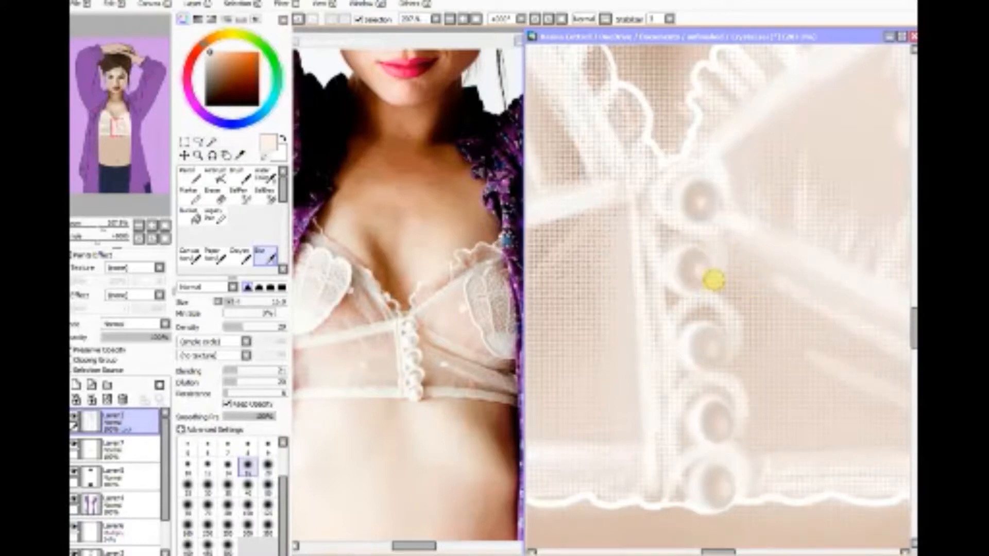
Step: Examine the painted lace top and its front buttons at several zoom levels against the reference photo
left_click(138, 225)
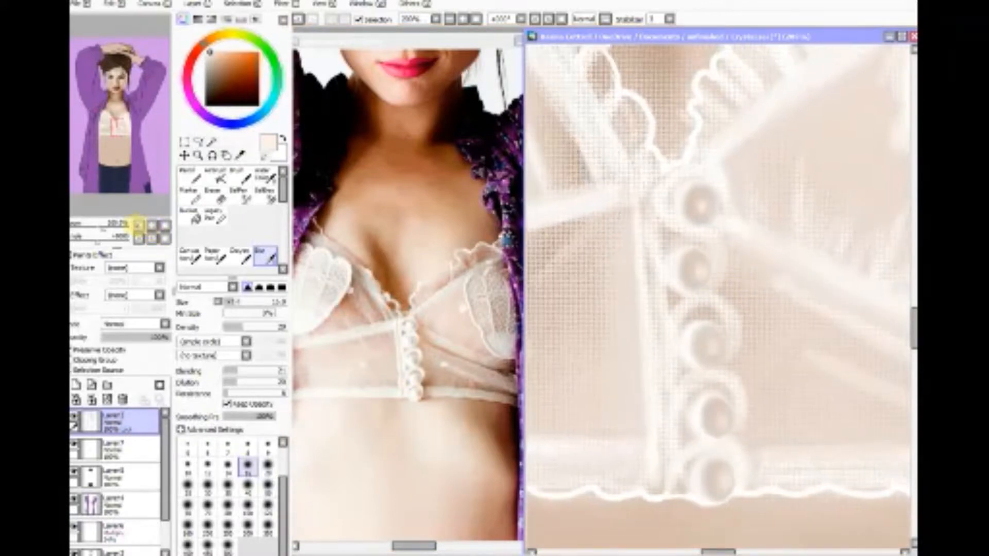
left_click(138, 226)
left_click(139, 225)
left_click(139, 226)
left_click(138, 226)
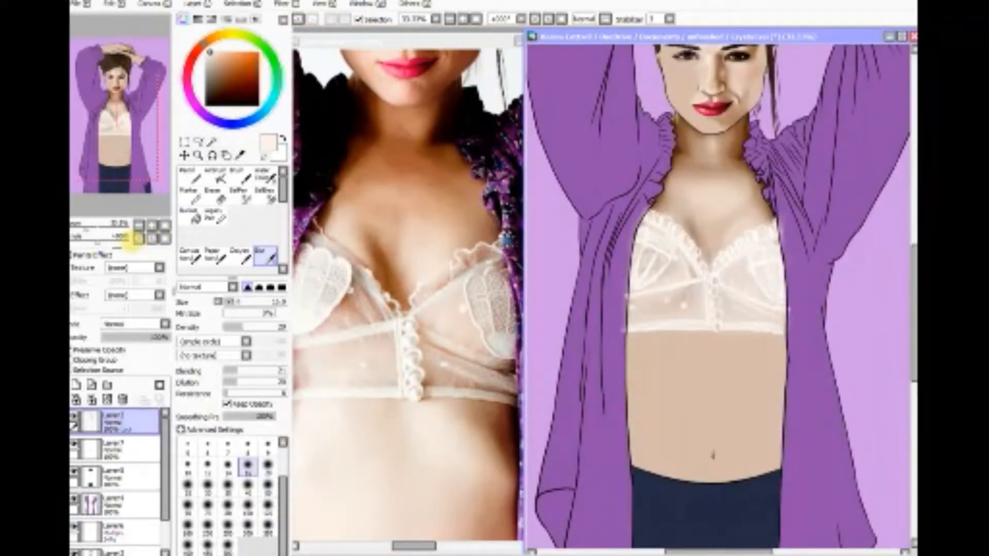
left_click(152, 226)
left_click(151, 226)
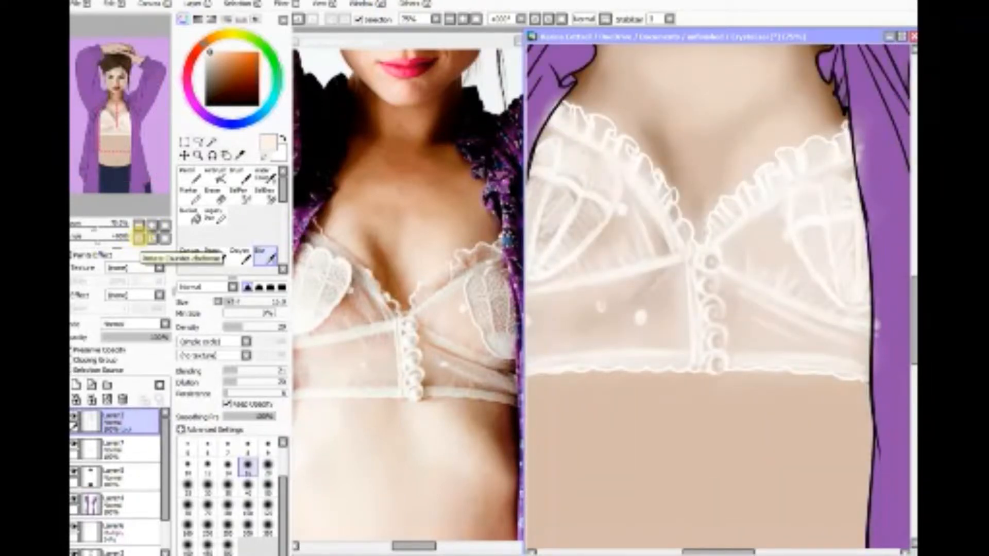
left_click(198, 155)
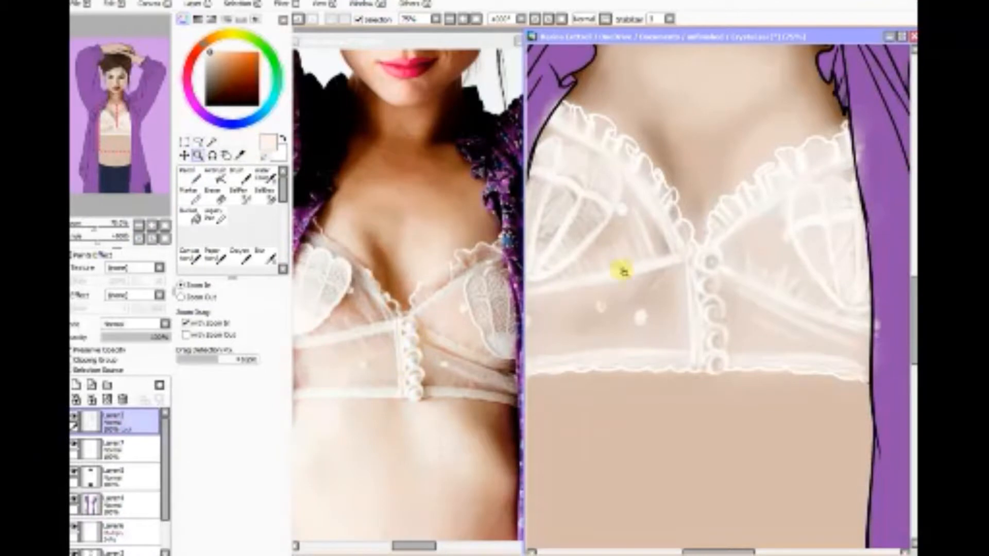
left_click_drag(692, 226, 753, 397)
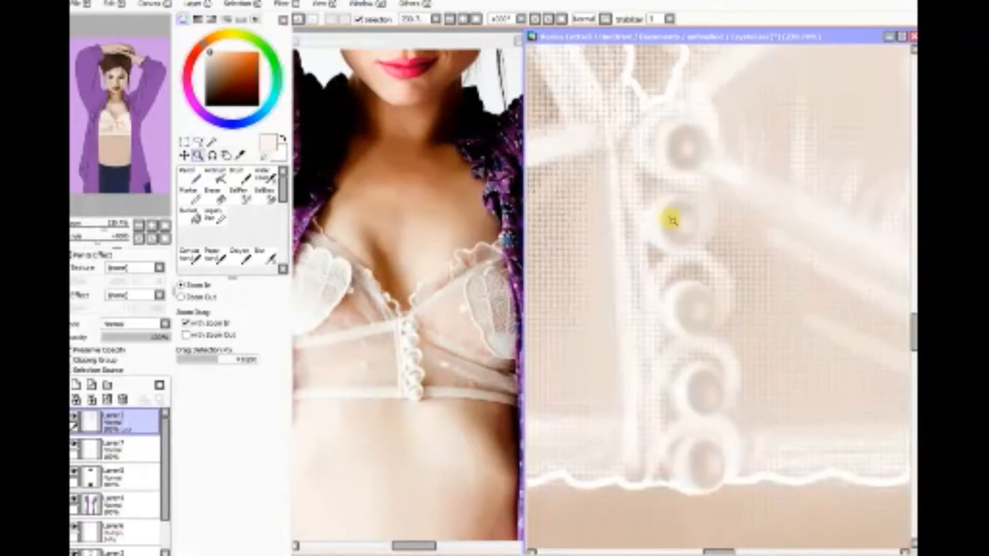
Step: Airbrush pale cream over the shading of the front buttons at brush size 14
left_click(215, 176)
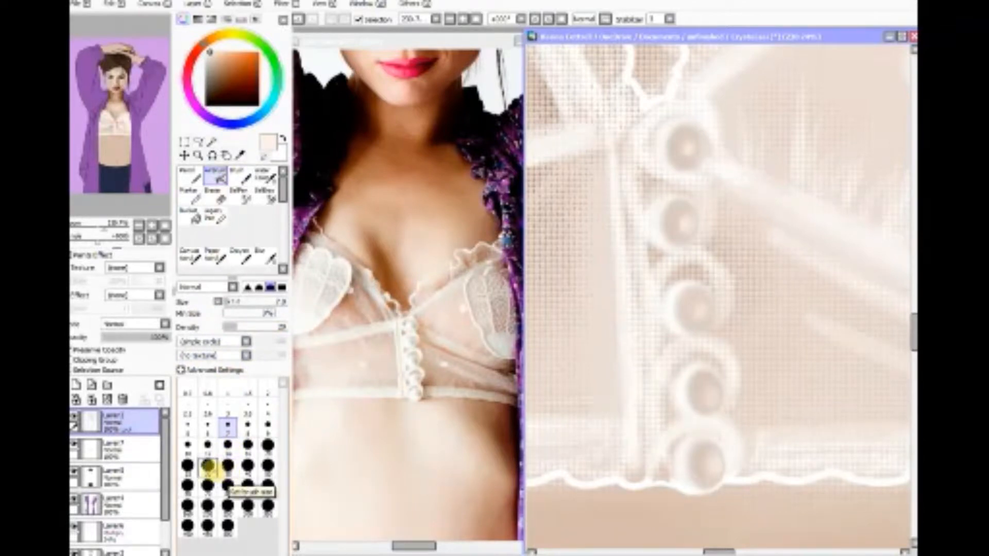
left_click(208, 467)
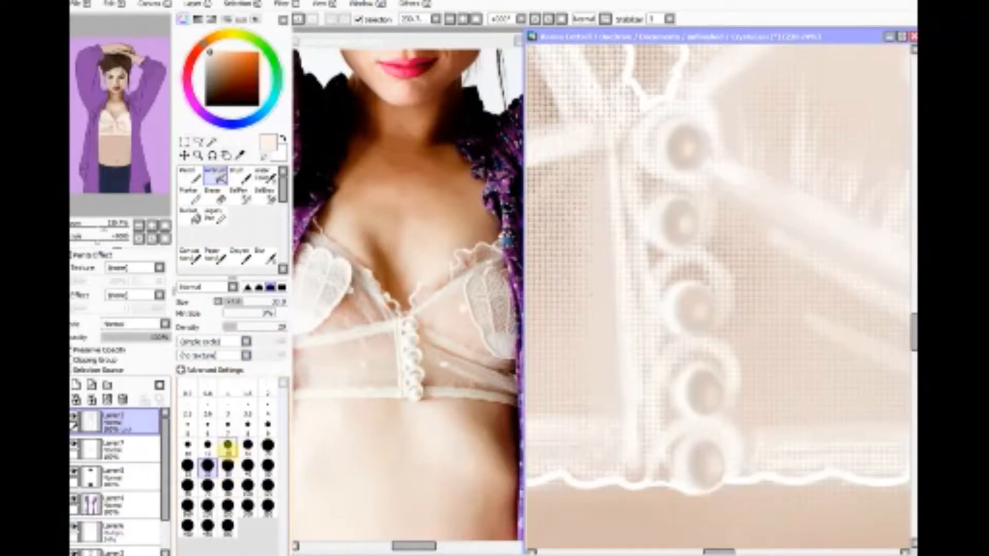
left_click(228, 445)
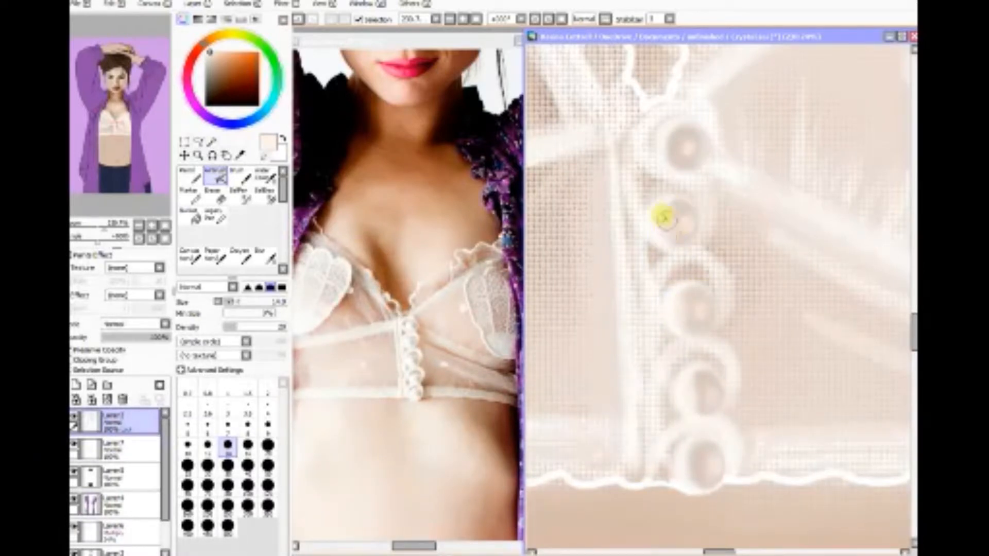
mouse_move(665, 129)
left_mouse_down()
mouse_move(658, 147)
mouse_move(678, 148)
left_mouse_up()
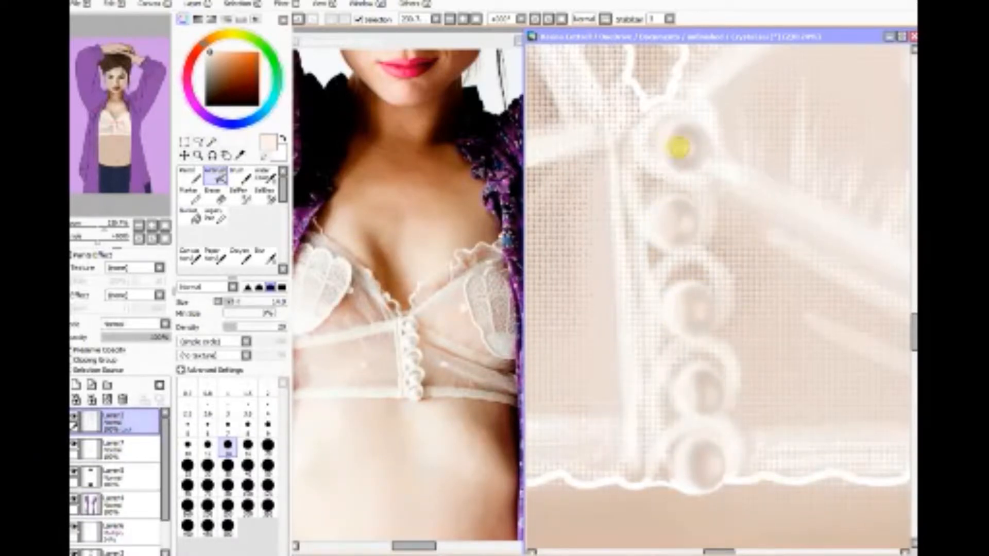
Step: Choose white and airbrush bright highlights along the left side of the front buttons
left_click_drag(213, 54, 206, 51)
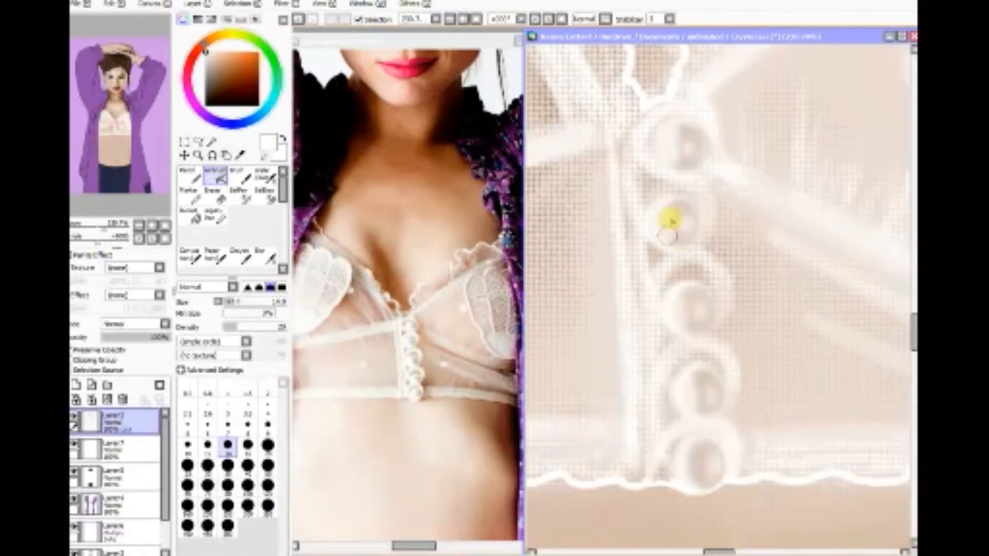
left_click_drag(667, 233, 673, 246)
left_click_drag(679, 297, 677, 314)
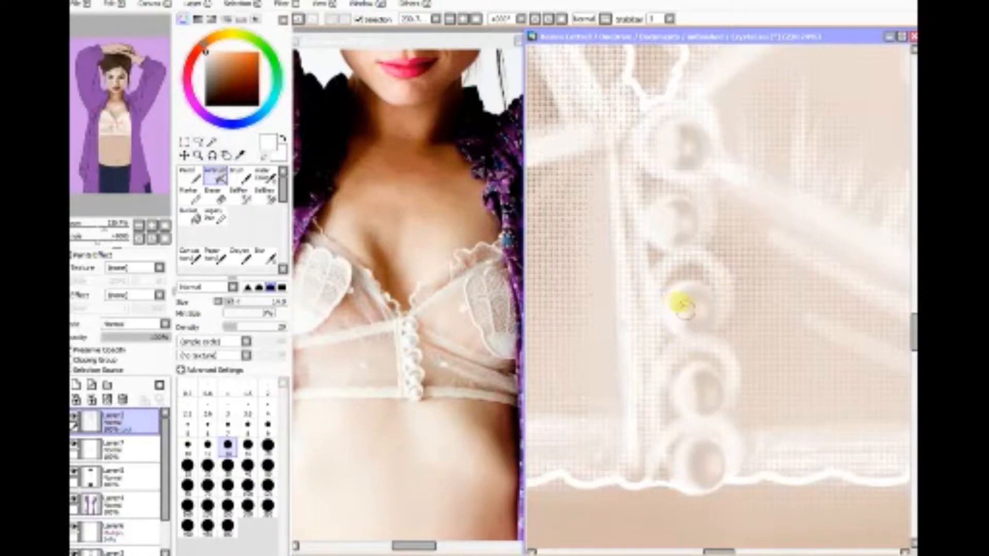
left_click_drag(688, 384, 694, 408)
left_click_drag(694, 442, 693, 457)
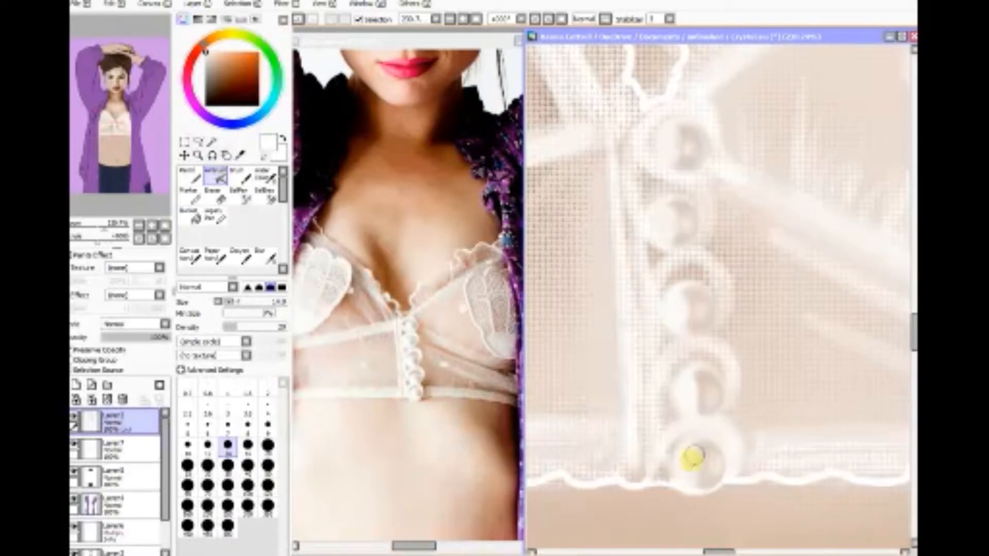
Step: Blend the white button highlights with the Blur tool at size 14, using increased blending and density
left_click(264, 255)
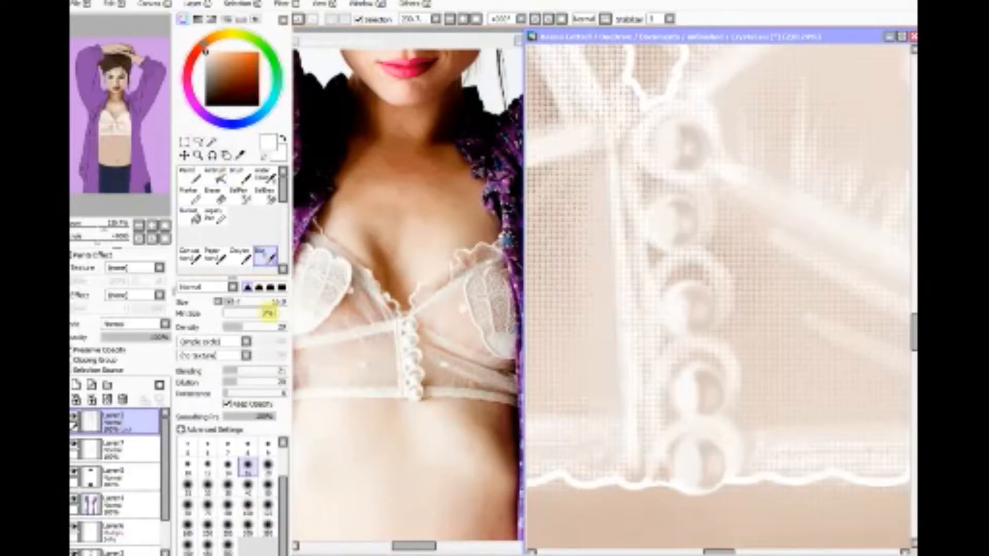
left_click(227, 467)
left_click_drag(245, 371, 261, 370)
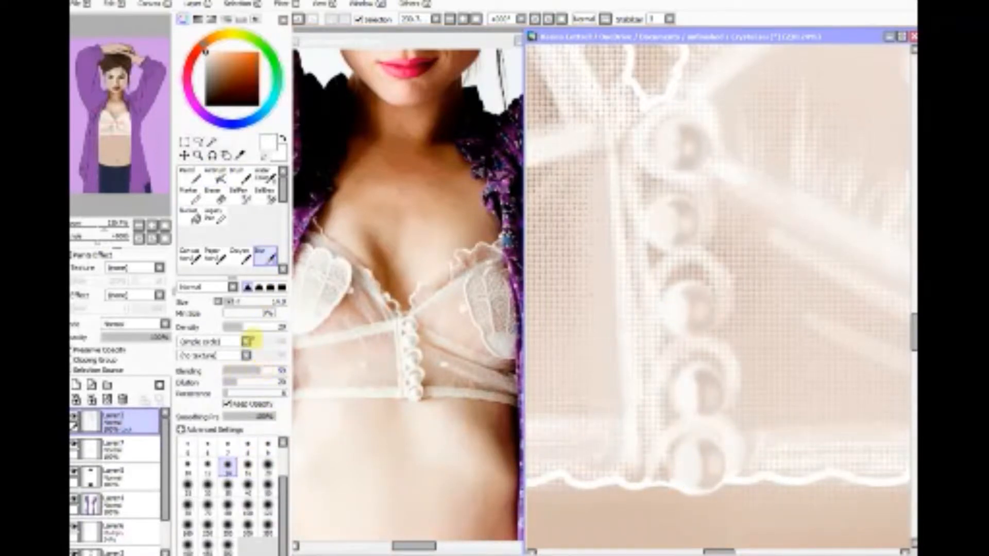
left_click_drag(253, 327, 274, 327)
left_click_drag(693, 293, 695, 330)
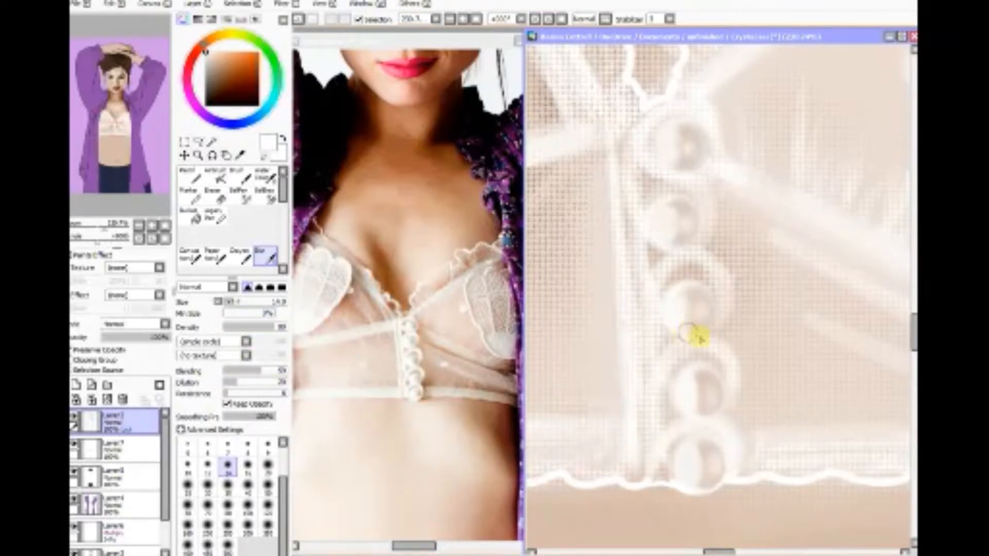
left_click_drag(698, 368, 696, 383)
left_click_drag(704, 458, 697, 471)
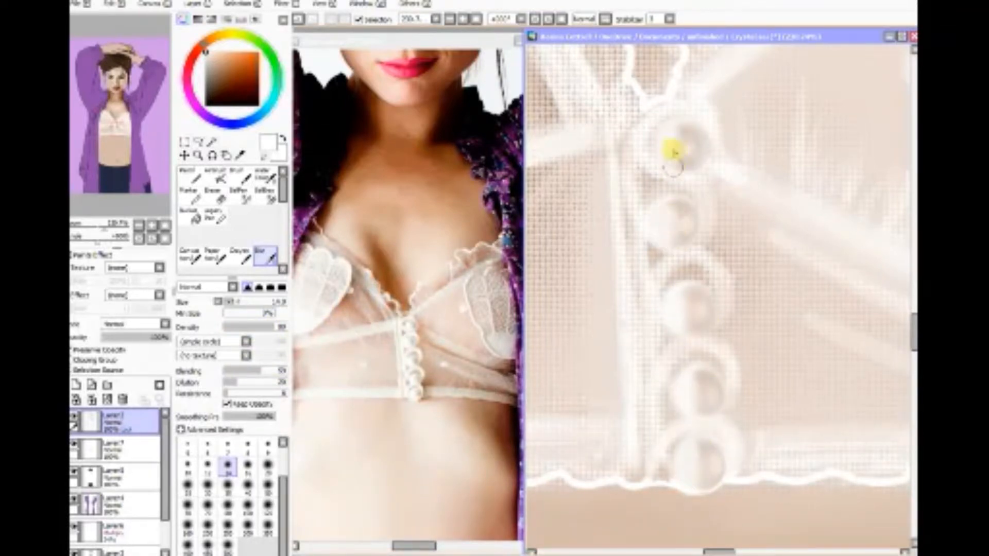
left_click_drag(670, 147, 675, 155)
Step: Move Layer7 down one place in the layer stack, directly above the purple cardigan's layer
left_click(127, 452)
left_click(112, 473)
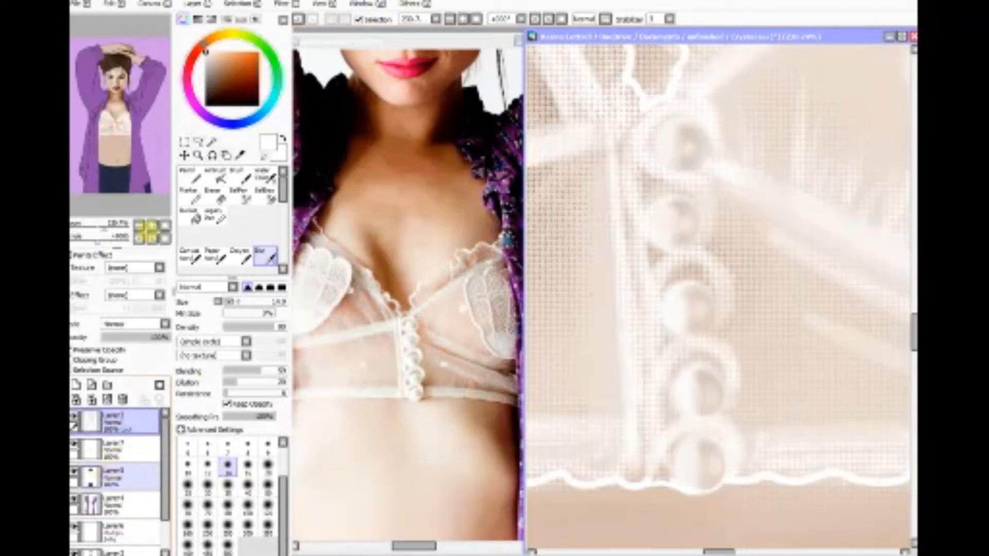
left_click(138, 226)
left_click(139, 226)
left_click(139, 226)
left_click_drag(708, 524, 685, 523)
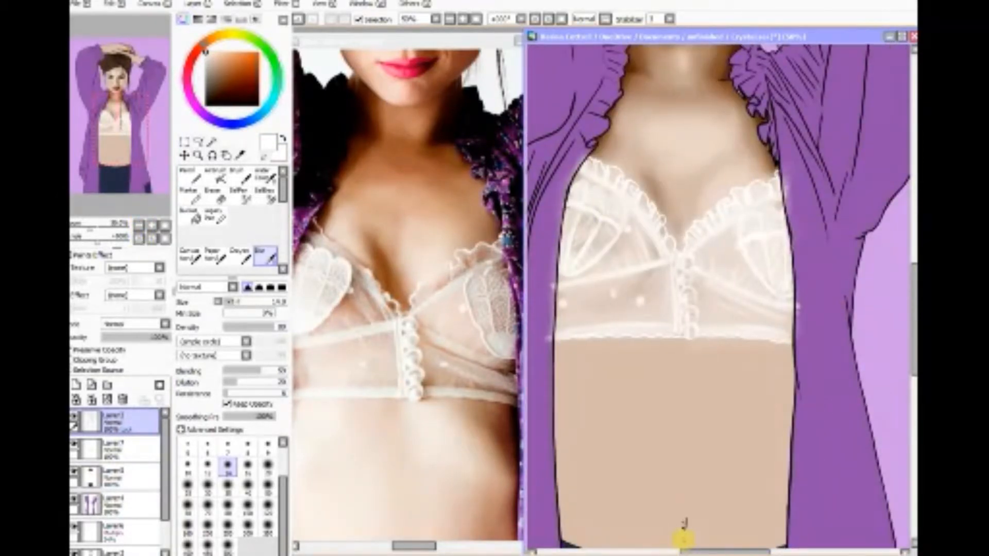
left_click(209, 141)
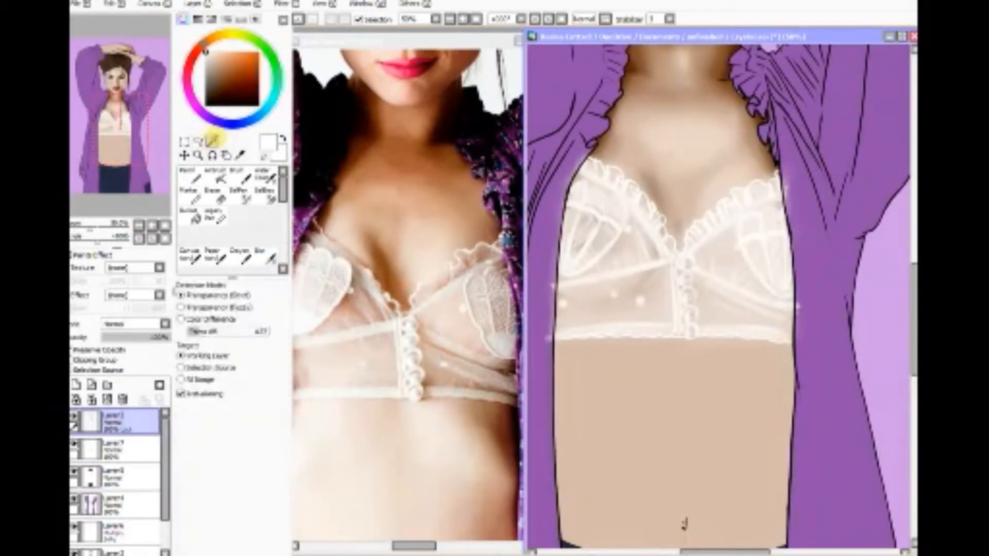
left_click(138, 452)
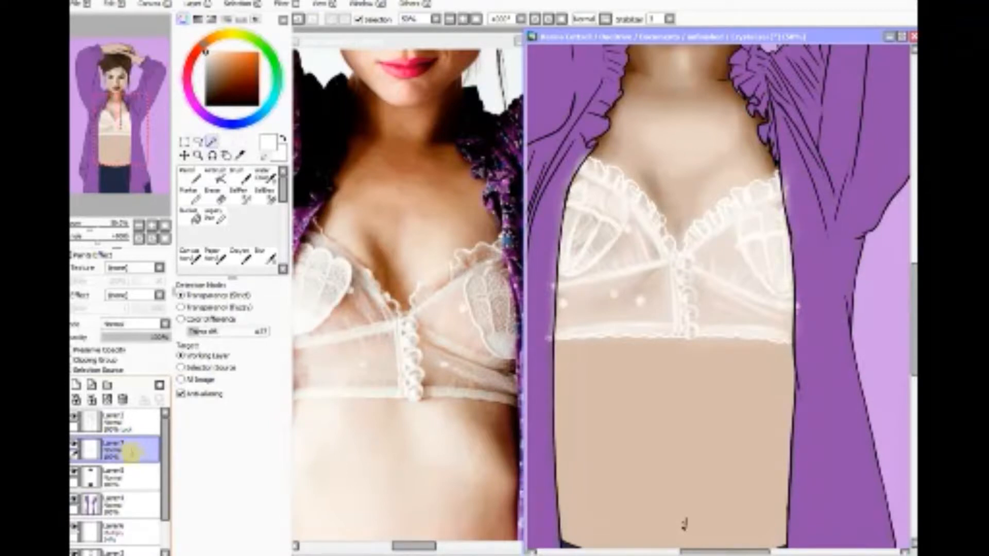
left_click(134, 474, "ctrl")
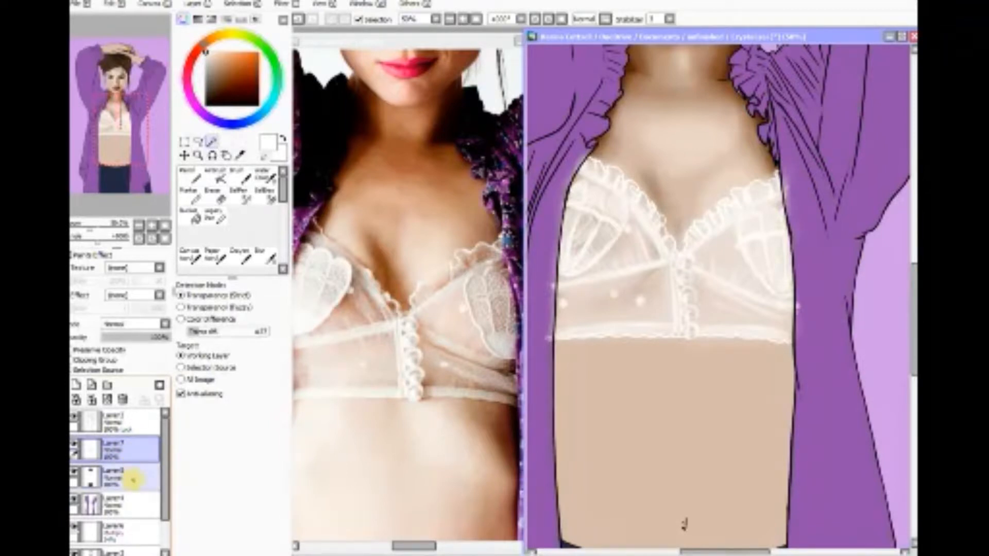
left_click_drag(131, 462, 131, 498)
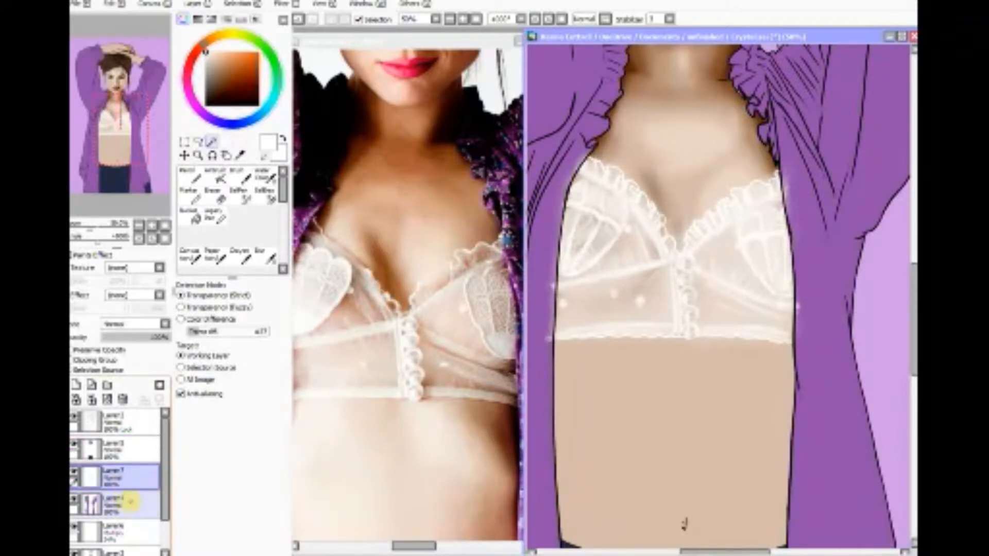
left_click(123, 482)
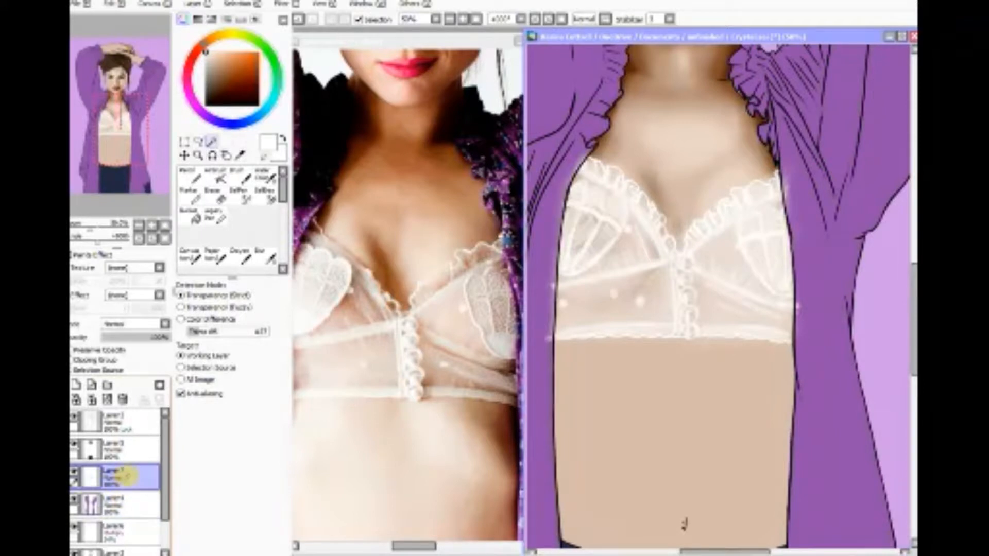
double_click(127, 475)
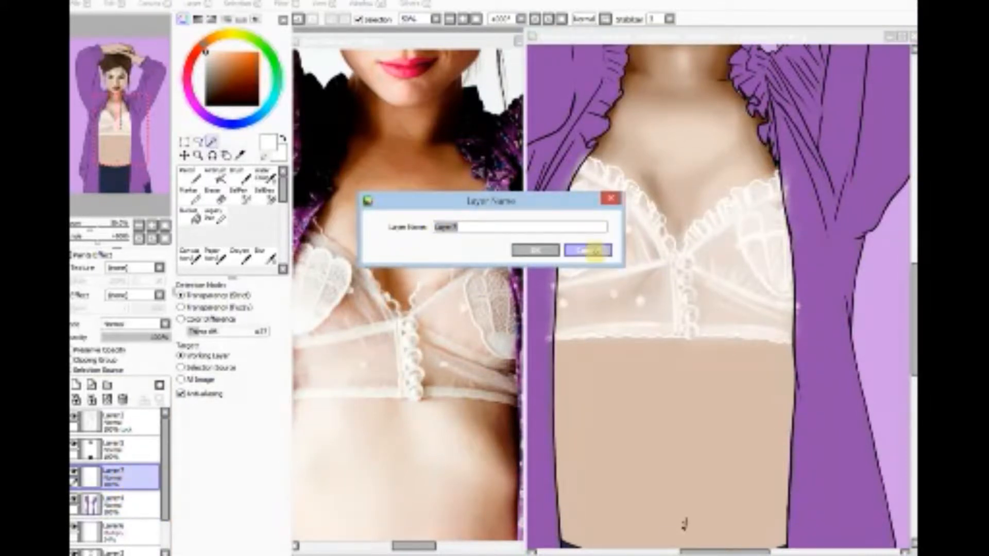
left_click(589, 250)
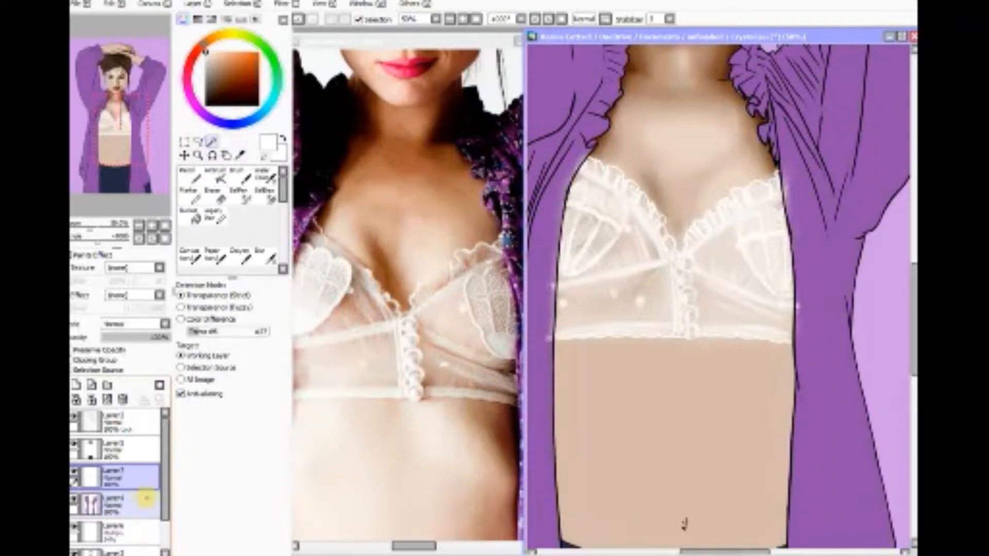
Step: With the topmost layer active, Magic Wand select both cardigan sides, the belly and the chest around the lace top
left_click(140, 424)
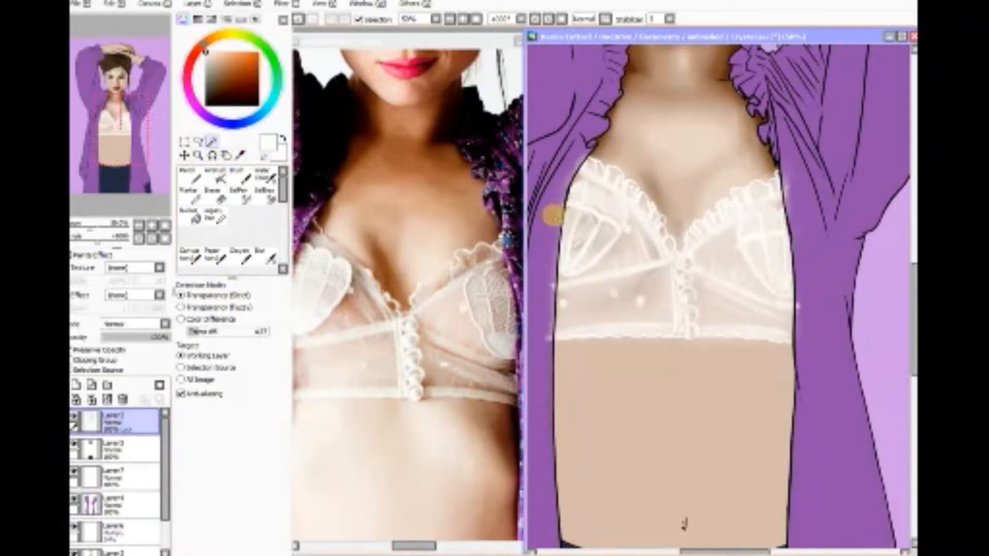
left_click(551, 216)
left_click(816, 242)
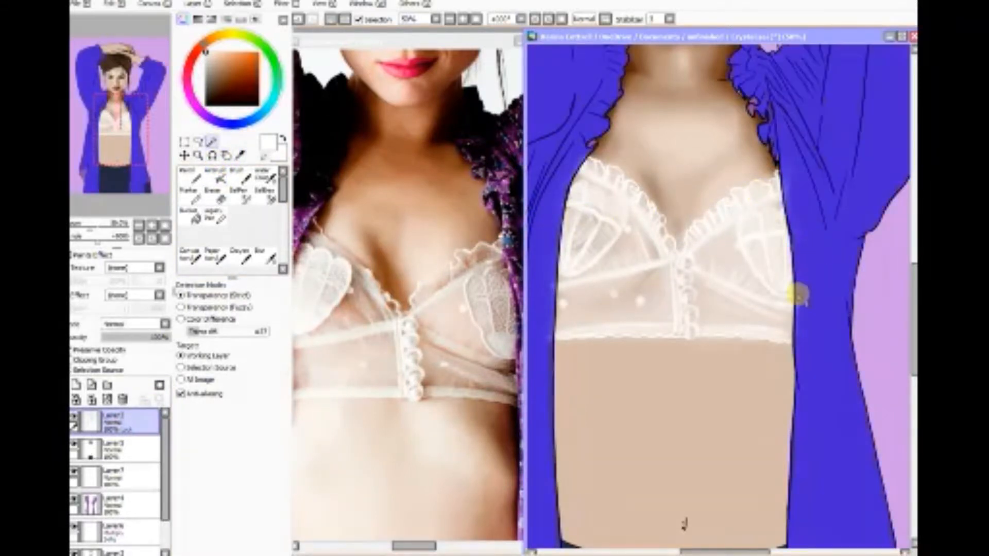
left_click(725, 375)
left_click(680, 192)
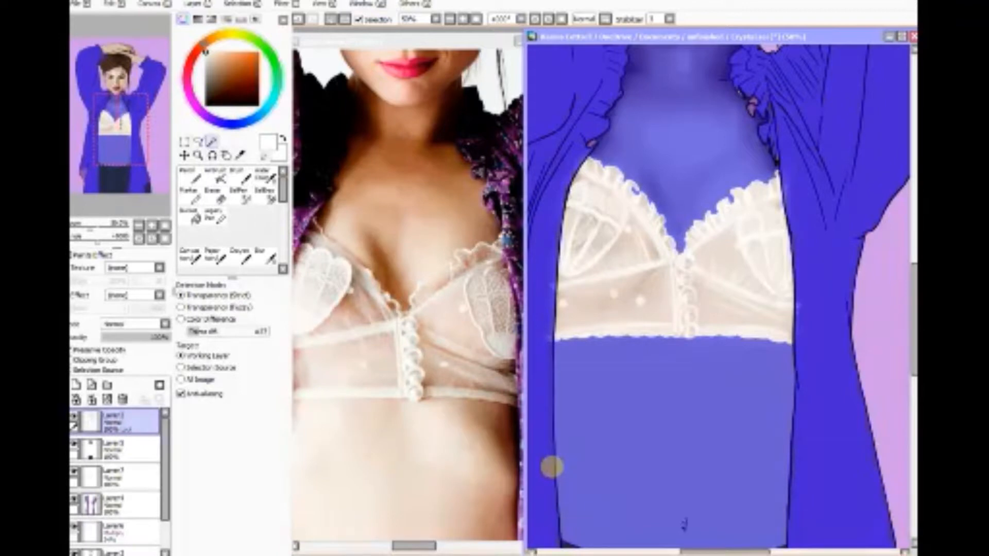
Step: Expand the selection around the lace top by applying Increment twice
left_click(238, 5)
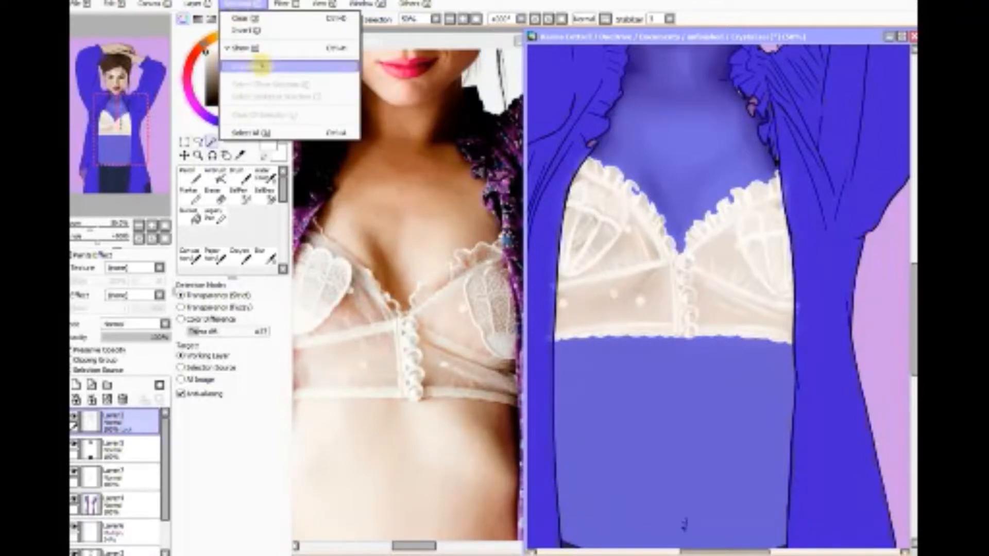
left_click(255, 66)
left_click(238, 4)
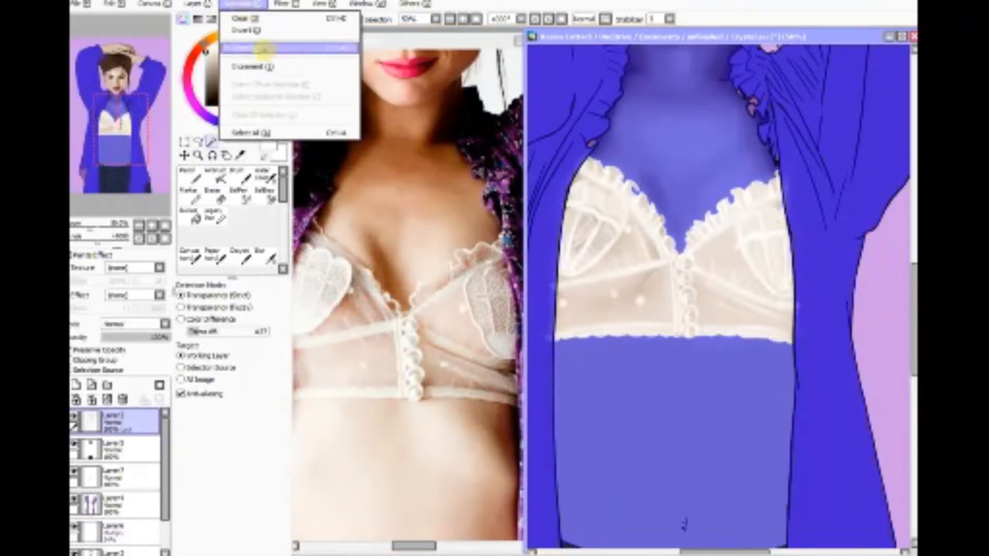
left_click(255, 66)
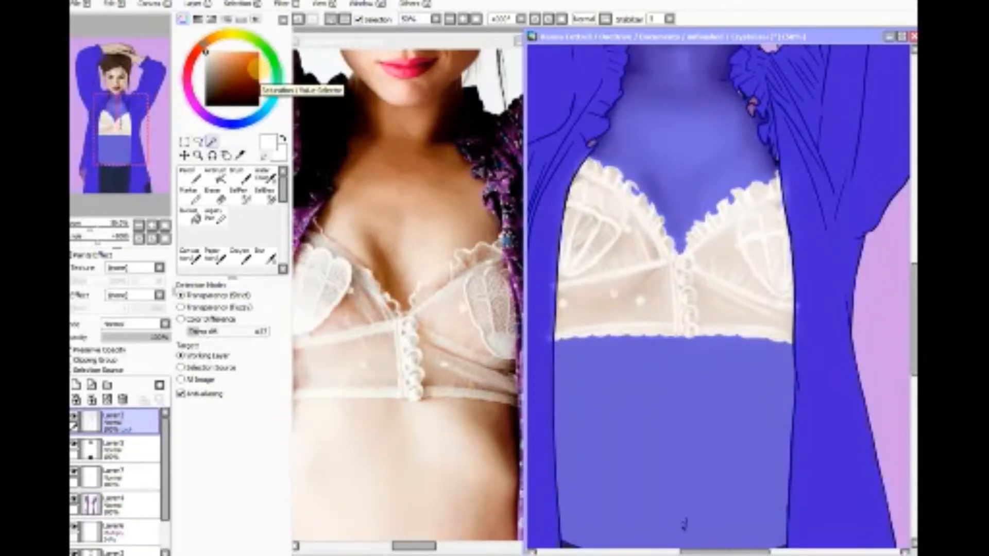
Step: Cut the selected cardigan and skin areas from Layer7 to remove paint spilling outside the lace top
left_click(124, 473)
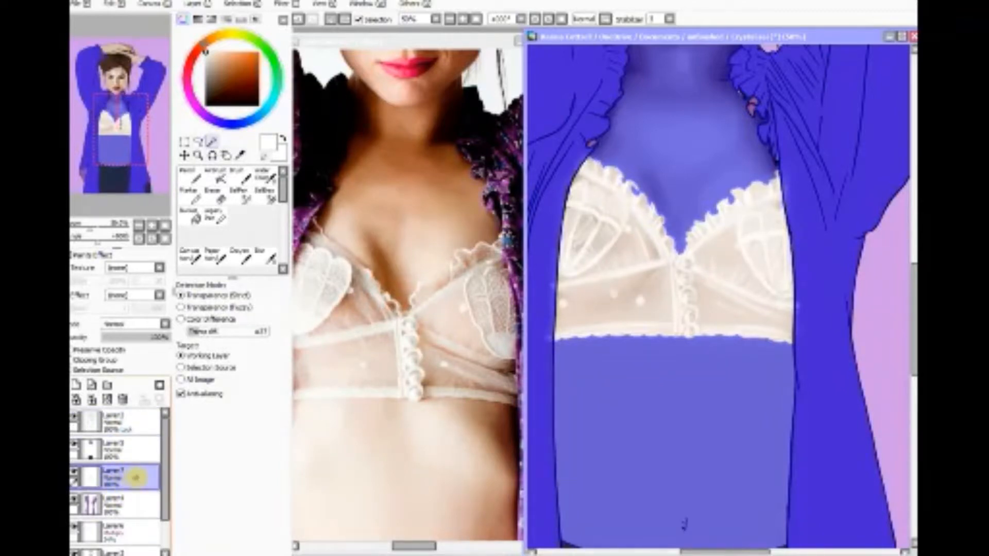
double_click(136, 477)
key("Return")
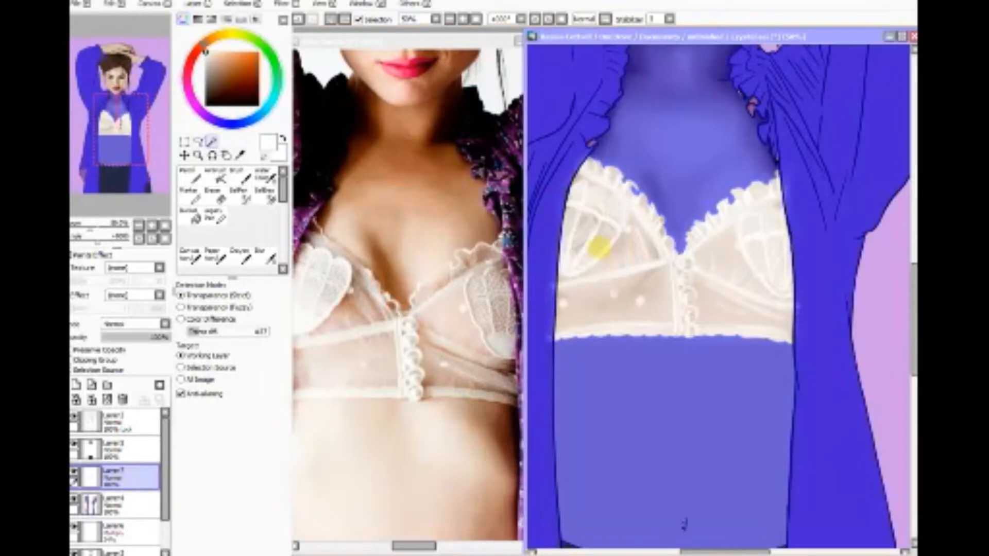
left_click(112, 4)
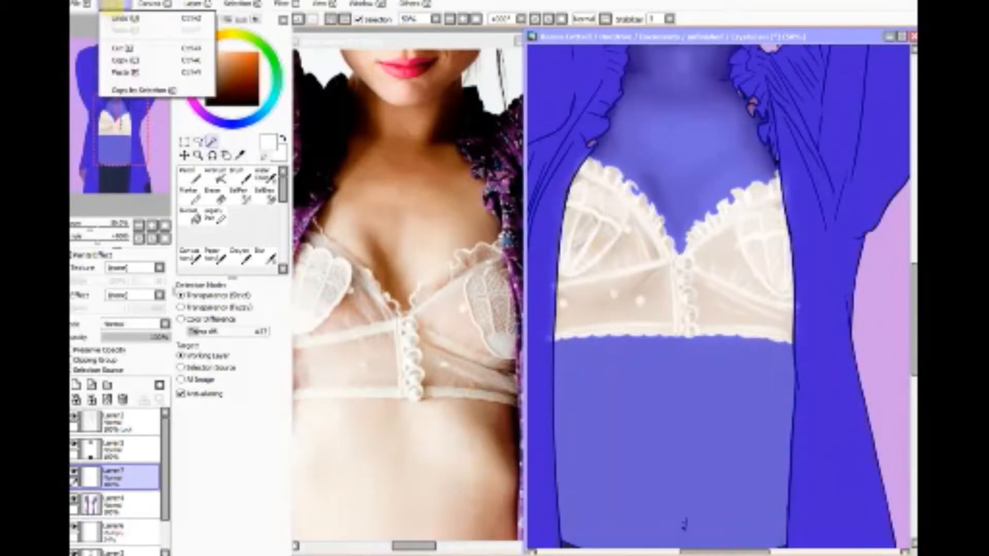
left_click(128, 48)
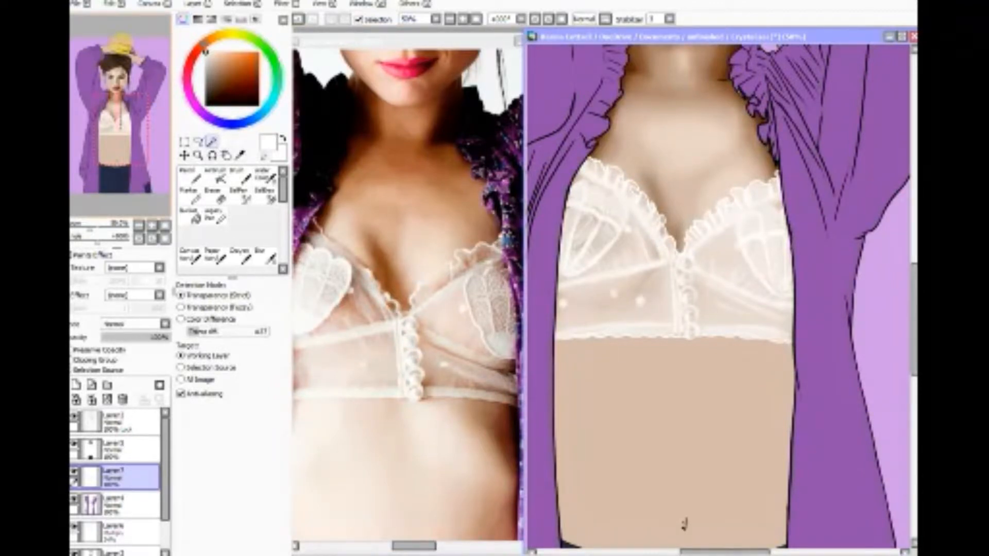
Step: Make the purple cardigan's layer active and turn on Preserve Opacity
left_click(596, 502)
left_click_drag(701, 551, 708, 548)
left_click_drag(913, 304, 912, 280)
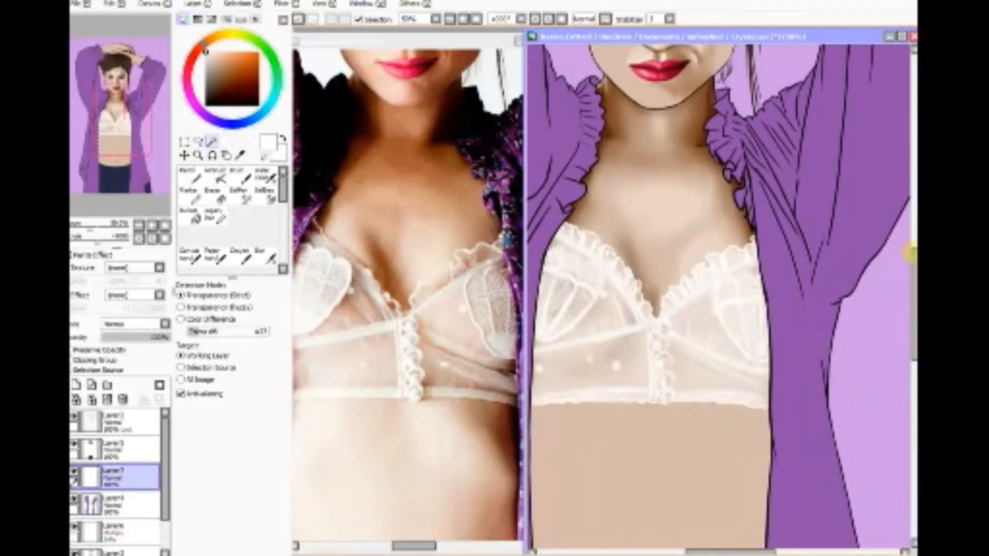
left_click_drag(913, 276, 913, 250)
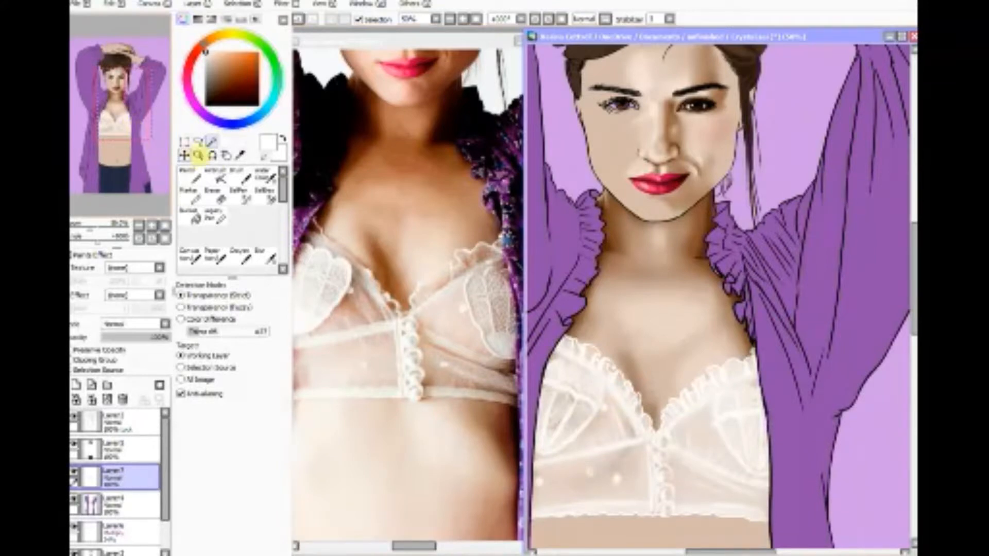
left_click(197, 156)
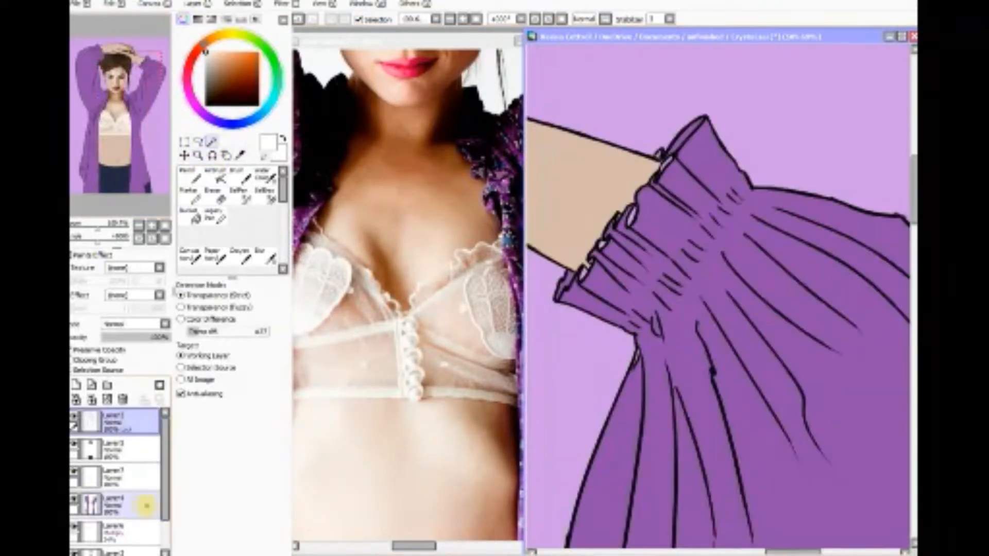
left_click(135, 505)
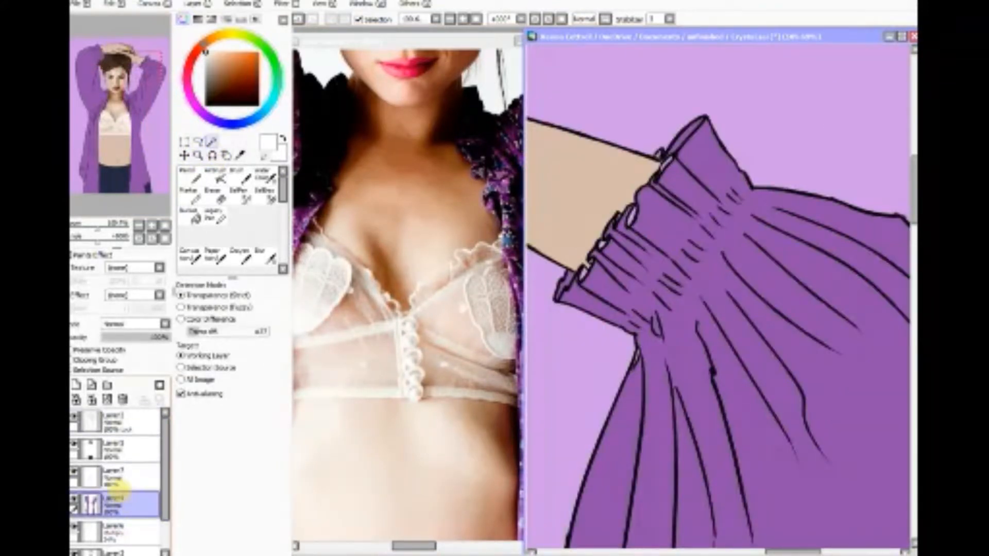
left_click(75, 350)
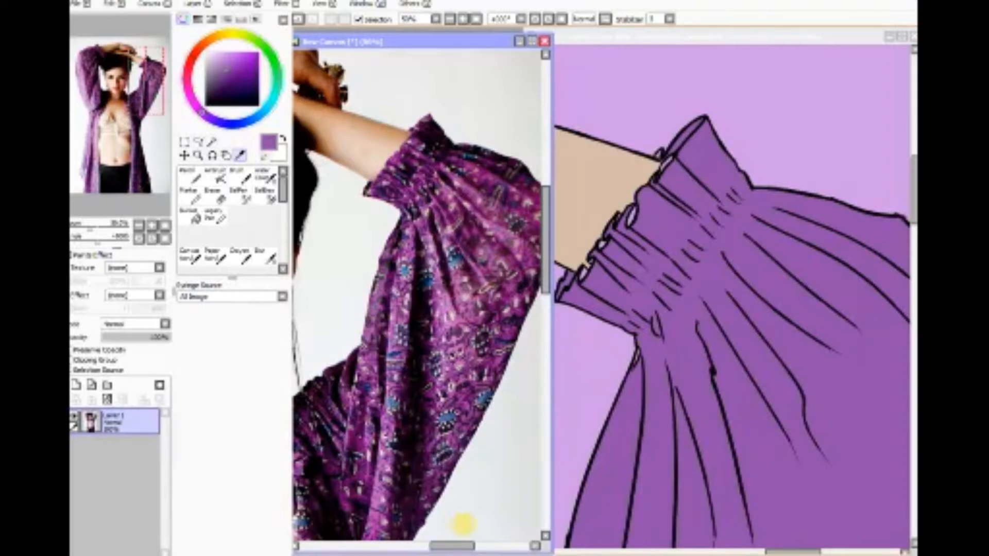
Step: Set up the Brush tool at size 50 with a dark purple for shading the cardigan sleeve
left_click(216, 175)
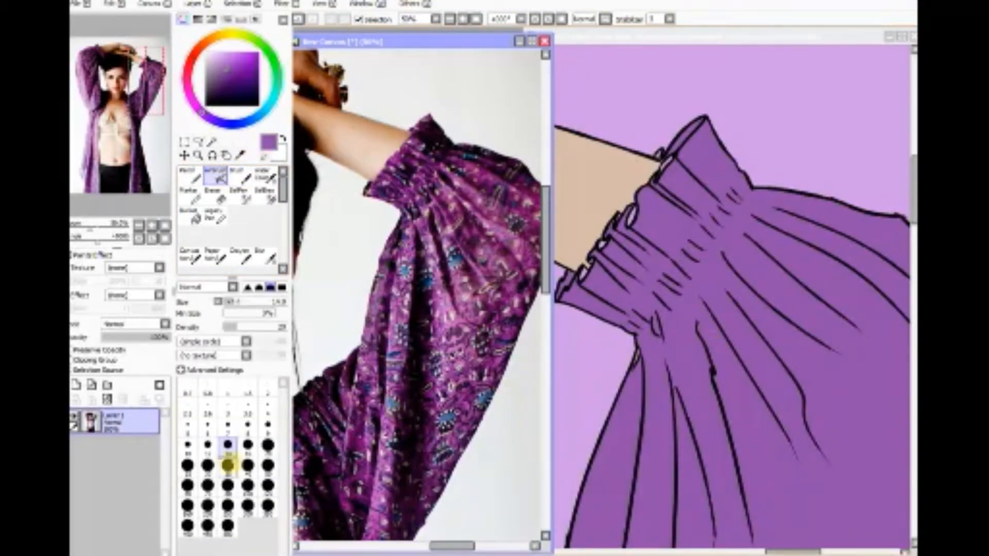
left_click(239, 178)
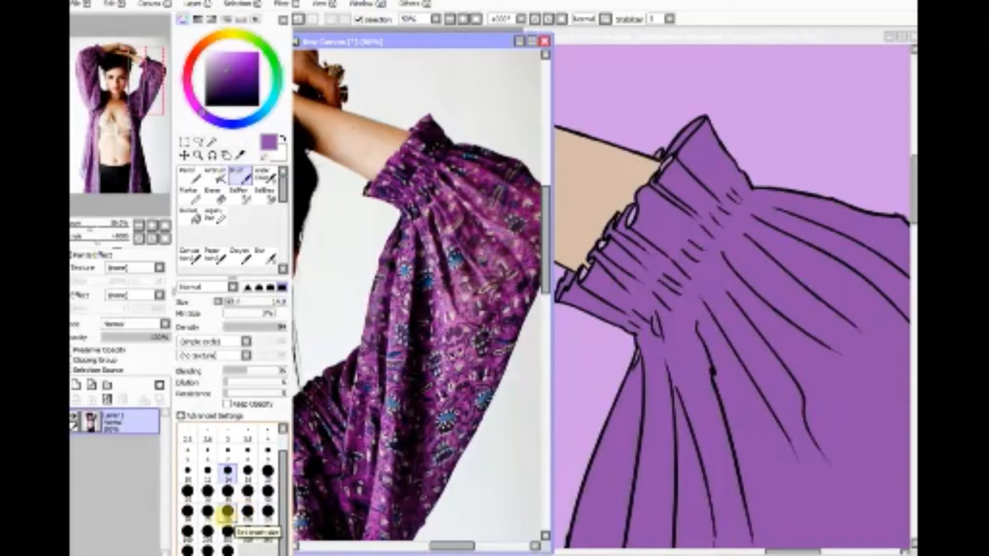
left_click(227, 511)
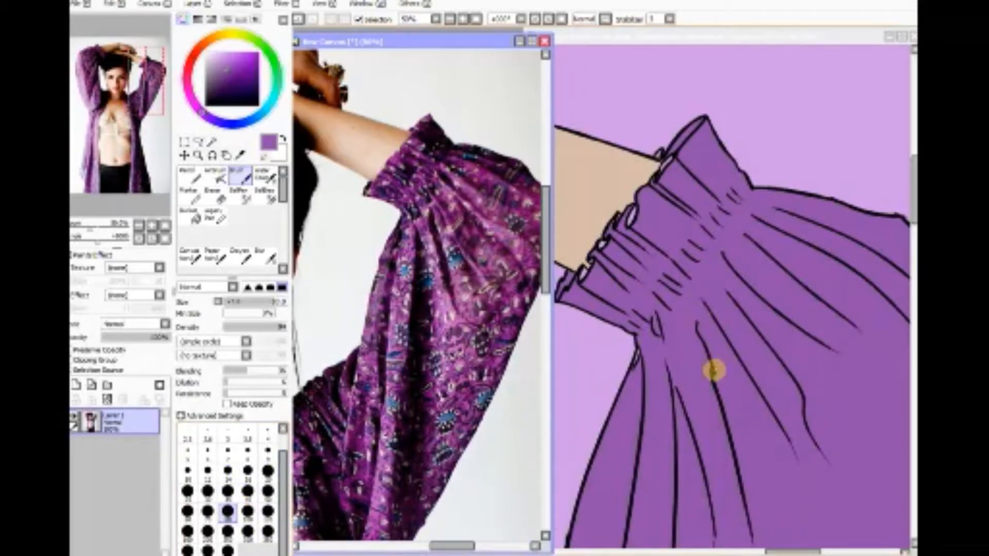
left_click(701, 334)
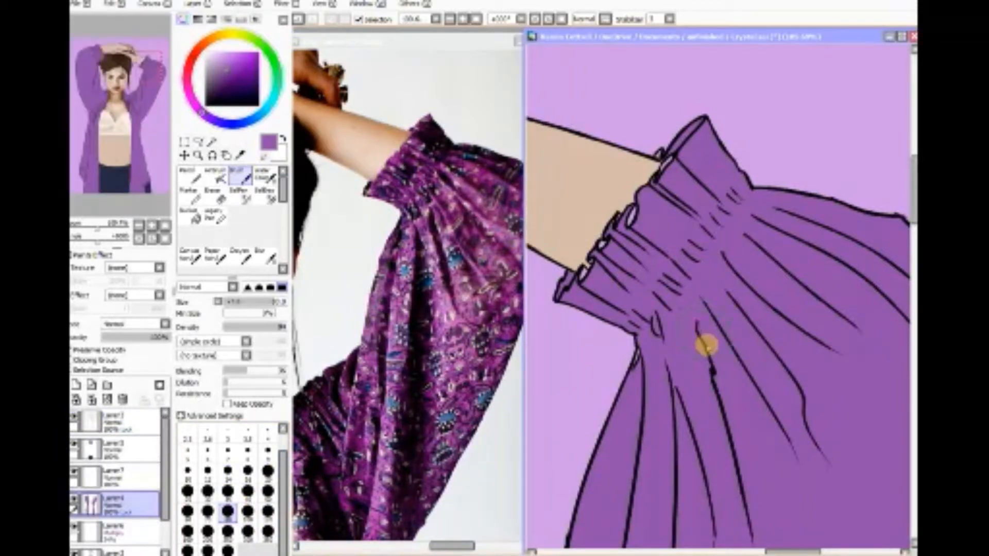
left_click(268, 491)
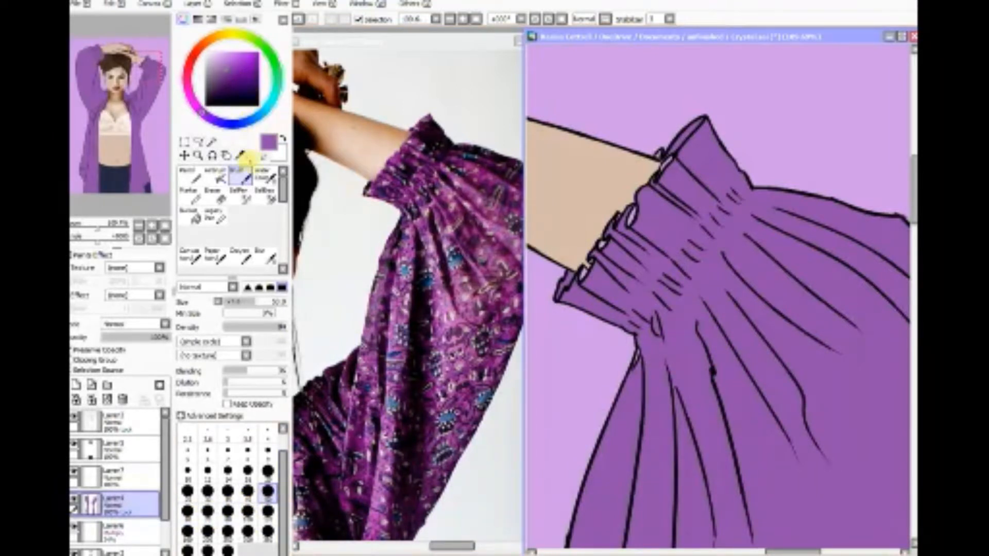
left_click(239, 155)
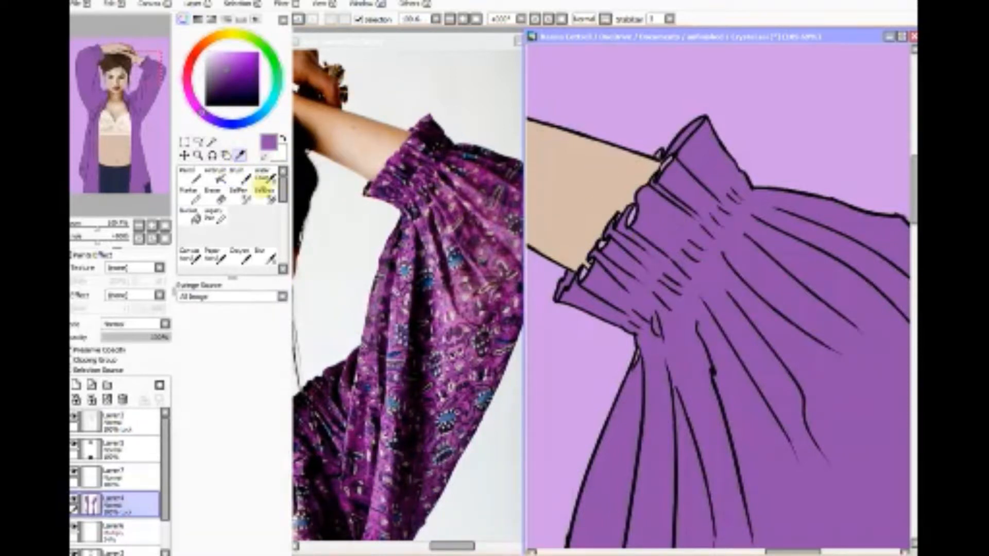
left_click(240, 177)
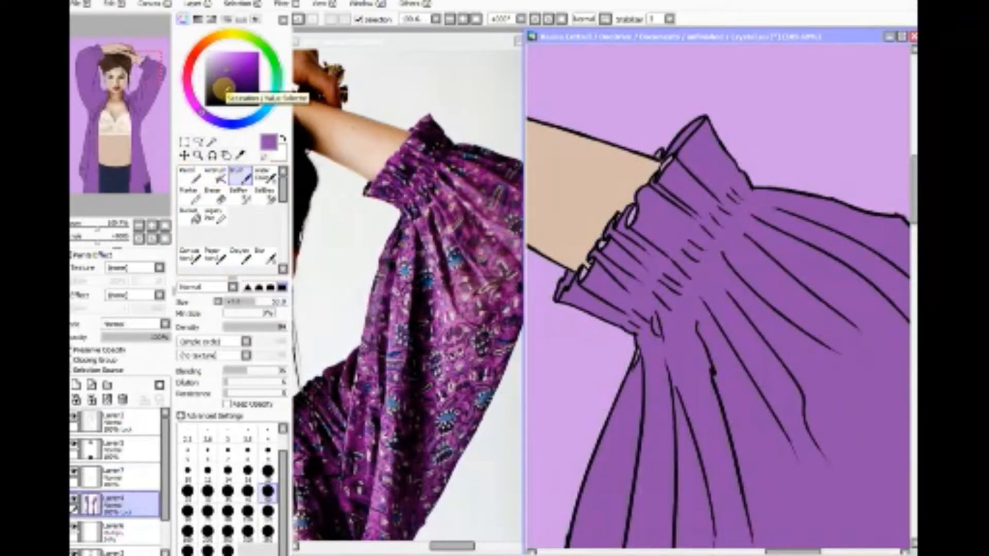
left_click(225, 88)
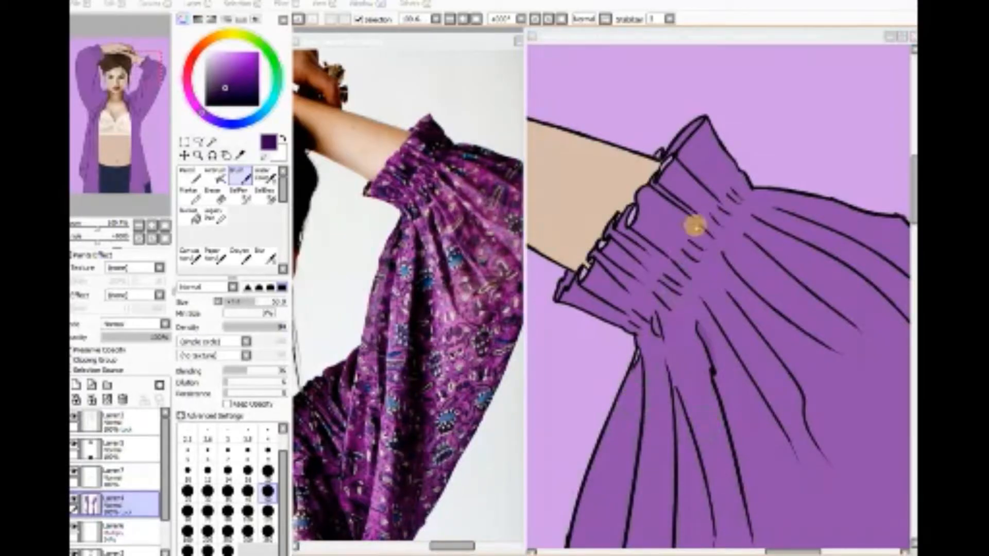
Step: Paint dark purple shading inside the cuff opening and along the gathers of the sleeve cuff
mouse_move(691, 126)
left_mouse_down()
mouse_move(667, 152)
mouse_move(697, 120)
mouse_move(669, 145)
mouse_move(678, 122)
mouse_move(687, 126)
mouse_move(671, 148)
mouse_move(701, 117)
left_mouse_up()
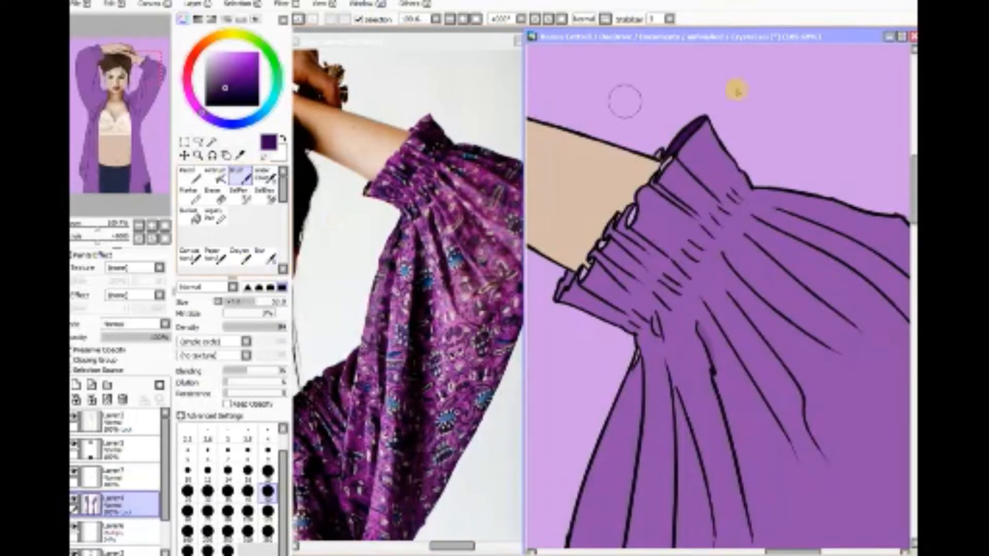
left_click_drag(670, 152, 681, 139)
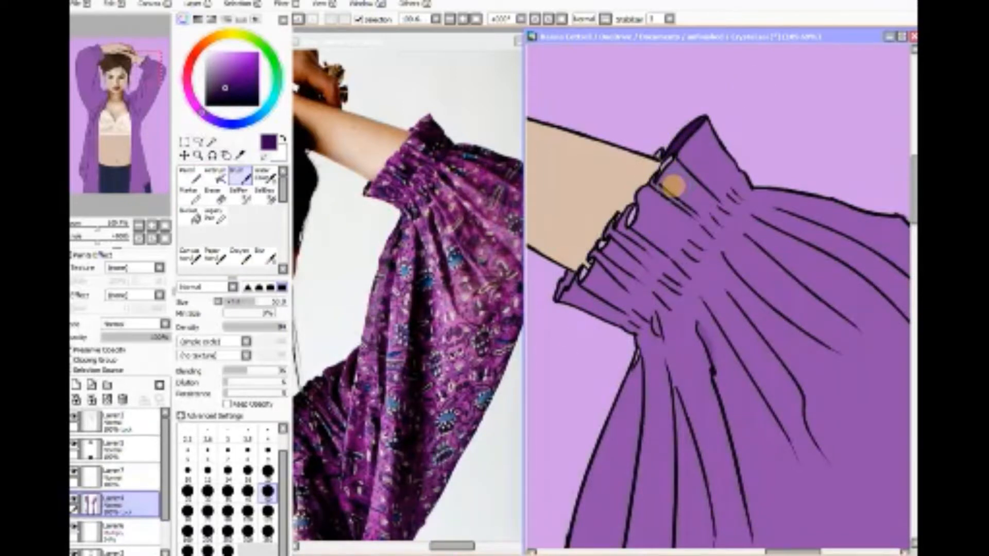
mouse_move(664, 194)
left_mouse_down()
mouse_move(691, 215)
mouse_move(653, 179)
mouse_move(725, 243)
mouse_move(702, 188)
mouse_move(675, 155)
mouse_move(730, 212)
mouse_move(729, 197)
mouse_move(690, 152)
mouse_move(750, 208)
mouse_move(736, 190)
mouse_move(744, 180)
mouse_move(712, 218)
mouse_move(716, 236)
mouse_move(683, 247)
mouse_move(692, 276)
mouse_move(667, 272)
mouse_move(676, 303)
mouse_move(645, 306)
mouse_move(651, 334)
mouse_move(622, 318)
mouse_move(626, 333)
mouse_move(595, 313)
mouse_move(572, 280)
mouse_move(625, 319)
mouse_move(573, 286)
mouse_move(619, 298)
mouse_move(624, 282)
mouse_move(592, 251)
mouse_move(630, 278)
mouse_move(607, 223)
mouse_move(661, 280)
mouse_move(628, 246)
mouse_move(641, 242)
mouse_move(633, 233)
mouse_move(669, 267)
mouse_move(671, 232)
mouse_move(691, 234)
mouse_move(687, 223)
mouse_move(709, 233)
left_mouse_up()
Step: Brush dark purple shadow strokes along the long vertical folds just below the gathered cuff
left_click_drag(647, 363, 647, 400)
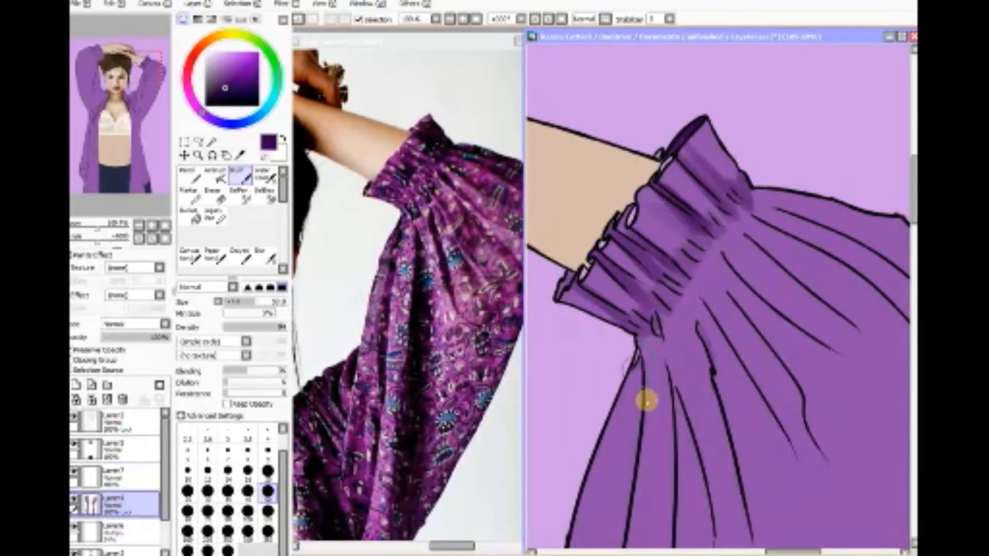
left_click_drag(634, 344, 639, 382)
mouse_move(656, 320)
left_mouse_down()
mouse_move(675, 426)
mouse_move(660, 319)
mouse_move(676, 452)
left_mouse_up()
left_click_drag(670, 358, 710, 515)
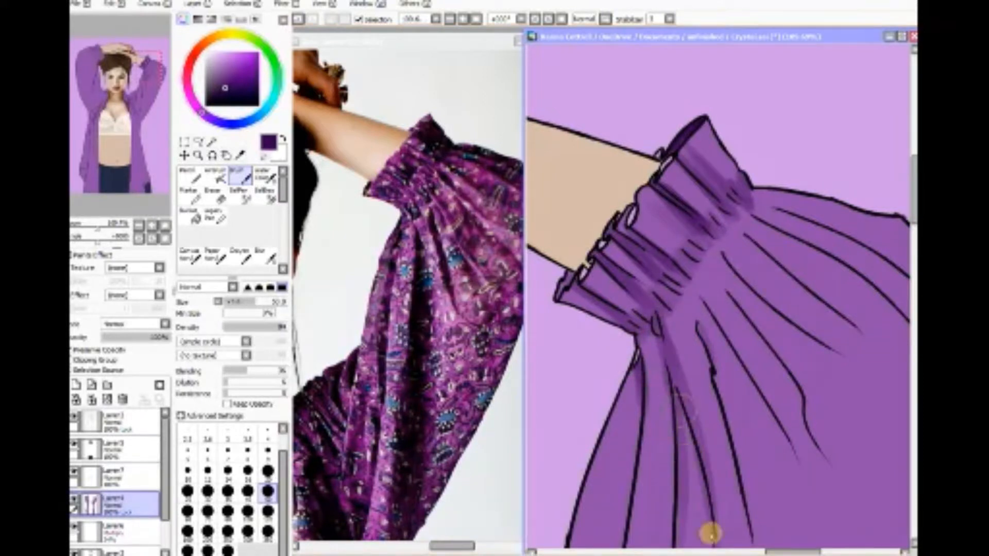
left_click_drag(680, 417, 703, 515)
left_click_drag(690, 316, 701, 379)
left_click_drag(716, 402, 742, 515)
left_click_drag(700, 325, 746, 517)
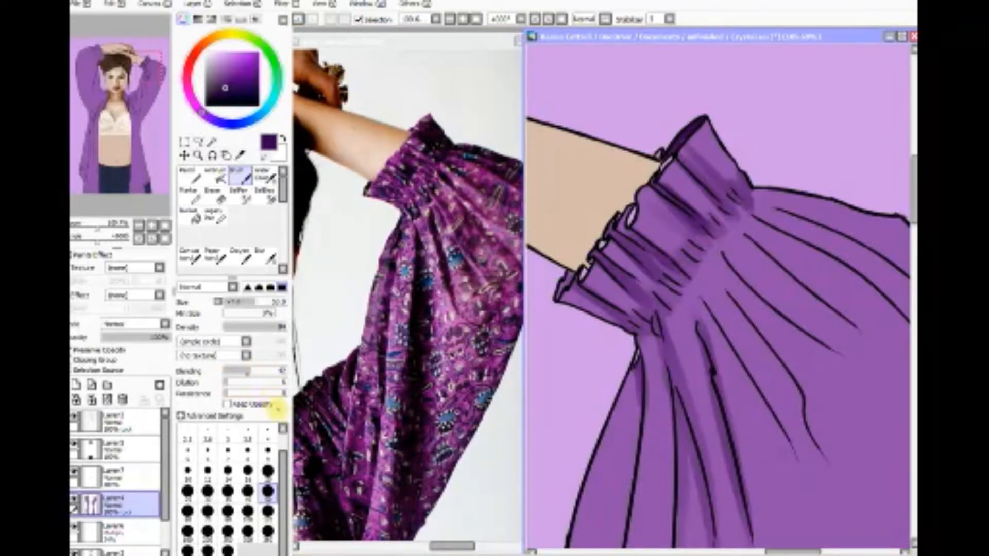
Step: Shade the sleeve's upper flap, its topmost fold line and its outer edge with dark purple strokes
left_click_drag(765, 548, 821, 547)
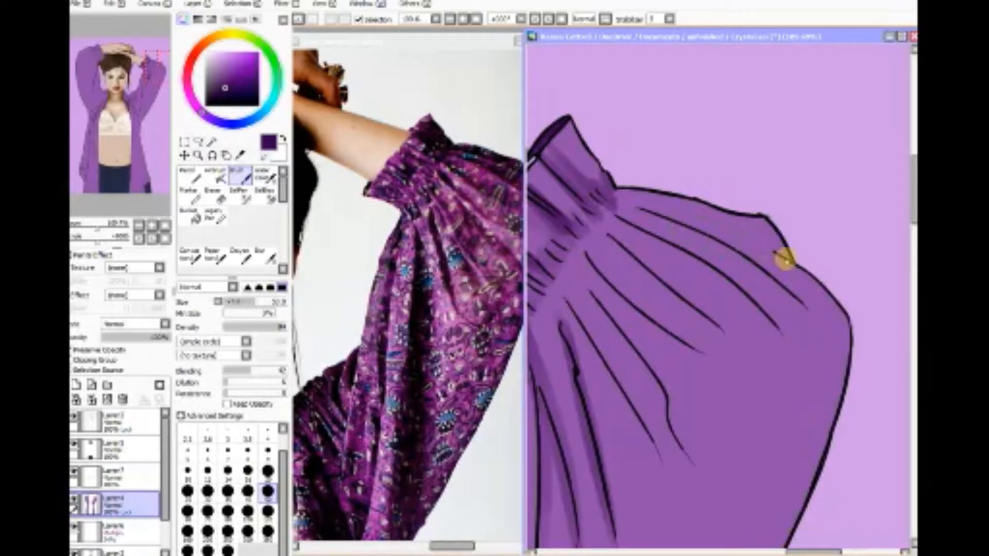
left_click_drag(762, 240, 686, 209)
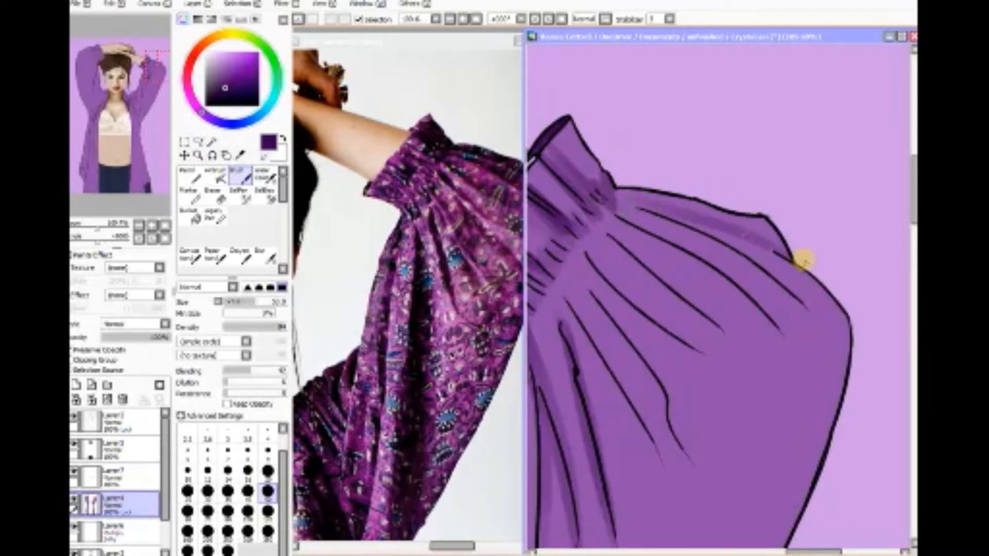
left_click_drag(783, 246, 602, 206)
left_click_drag(451, 545, 456, 544)
mouse_move(782, 253)
left_mouse_down()
mouse_move(696, 209)
mouse_move(640, 201)
mouse_move(787, 247)
mouse_move(633, 192)
mouse_move(752, 238)
mouse_move(702, 214)
left_mouse_up()
left_click_drag(743, 239, 636, 206)
left_click_drag(798, 289, 664, 220)
mouse_move(791, 300)
left_mouse_down()
mouse_move(827, 363)
mouse_move(810, 513)
left_mouse_up()
left_click_drag(839, 361, 789, 527)
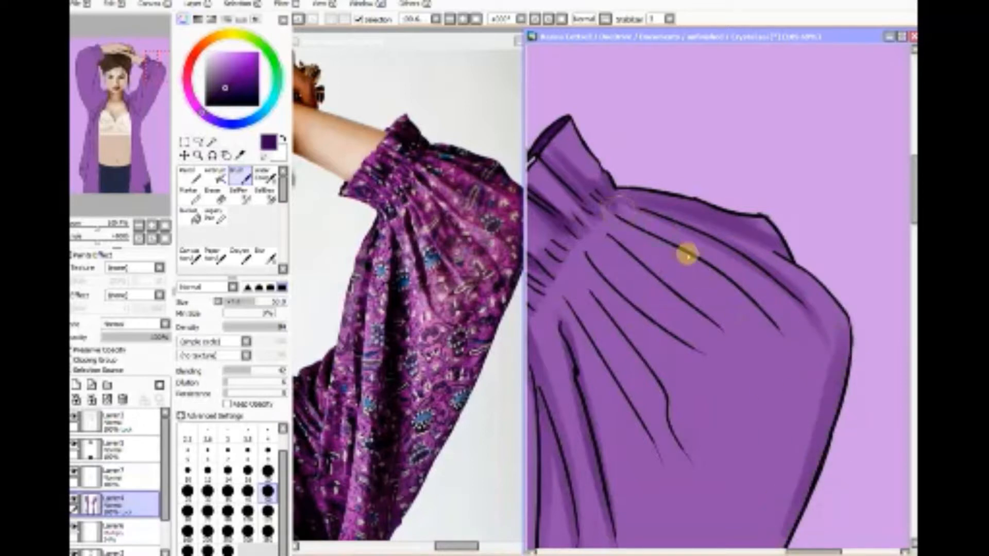
Step: Paint dark purple shadows along the folds that fan out from the cuff across the puffed sleeve
left_click_drag(687, 254, 742, 288)
mouse_move(639, 221)
left_mouse_down()
mouse_move(808, 341)
mouse_move(795, 355)
left_mouse_up()
left_click_drag(714, 243, 787, 378)
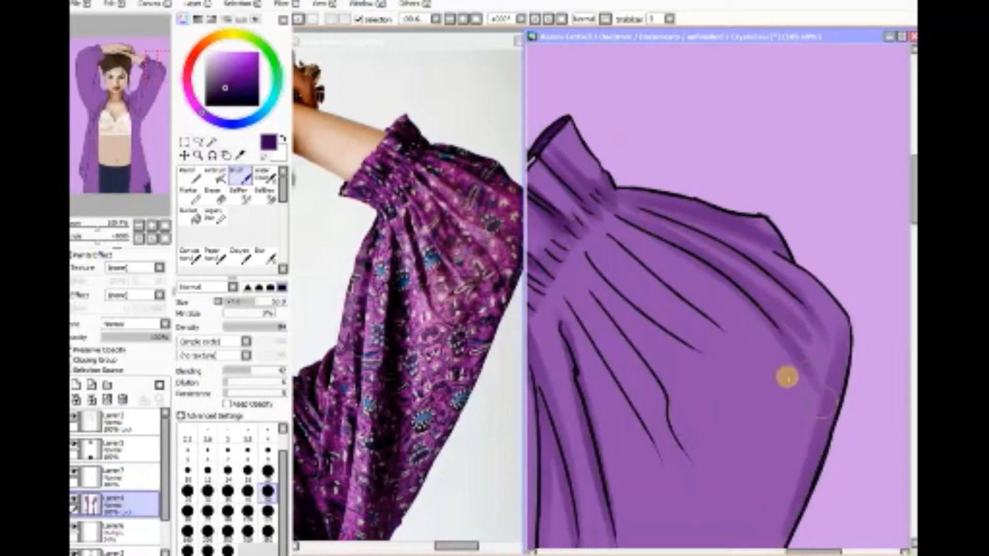
left_click_drag(652, 268, 798, 376)
left_click_drag(602, 223, 784, 370)
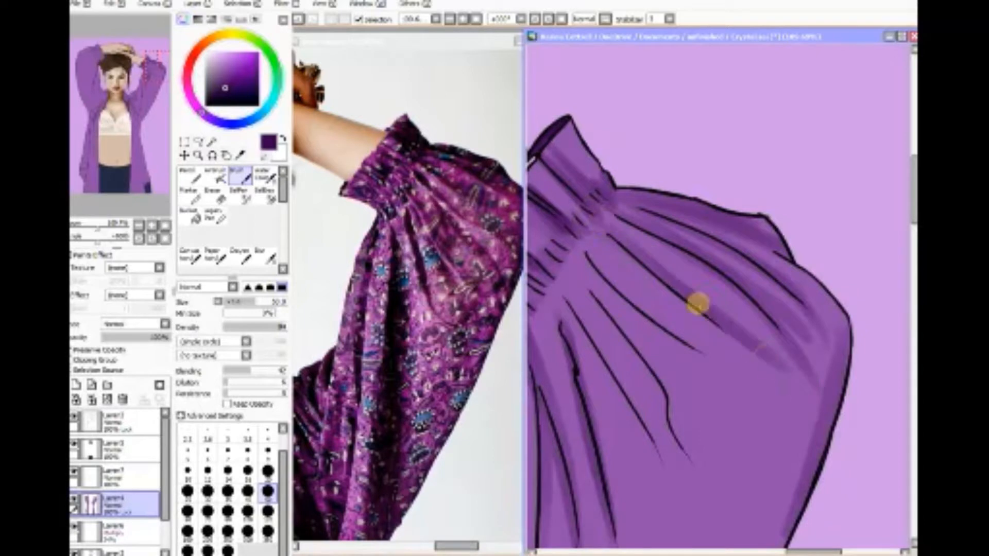
left_click_drag(725, 264, 772, 312)
left_click_drag(711, 305, 758, 373)
left_click_drag(601, 245, 696, 355)
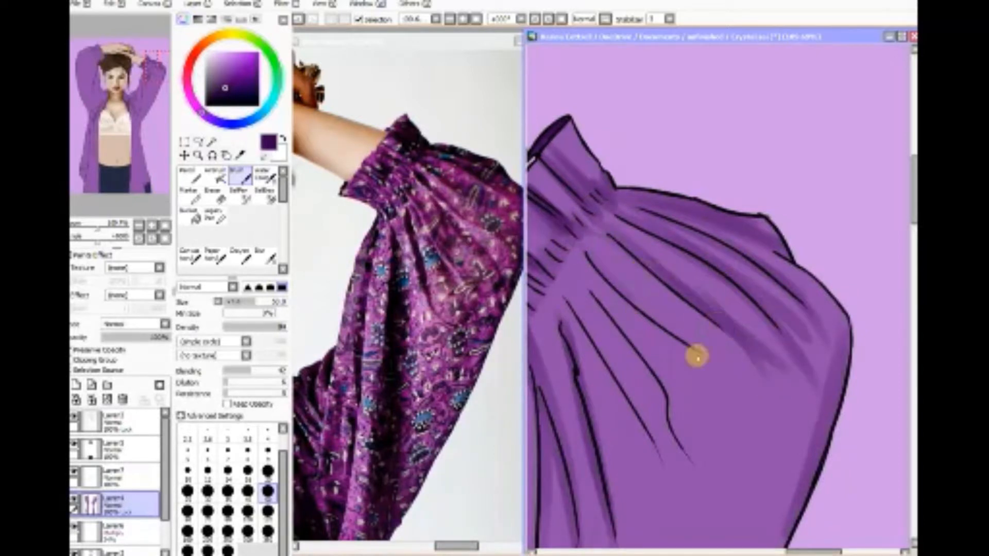
left_click_drag(622, 285, 697, 365)
mouse_move(602, 272)
left_mouse_down()
mouse_move(755, 377)
mouse_move(615, 266)
mouse_move(691, 340)
left_mouse_up()
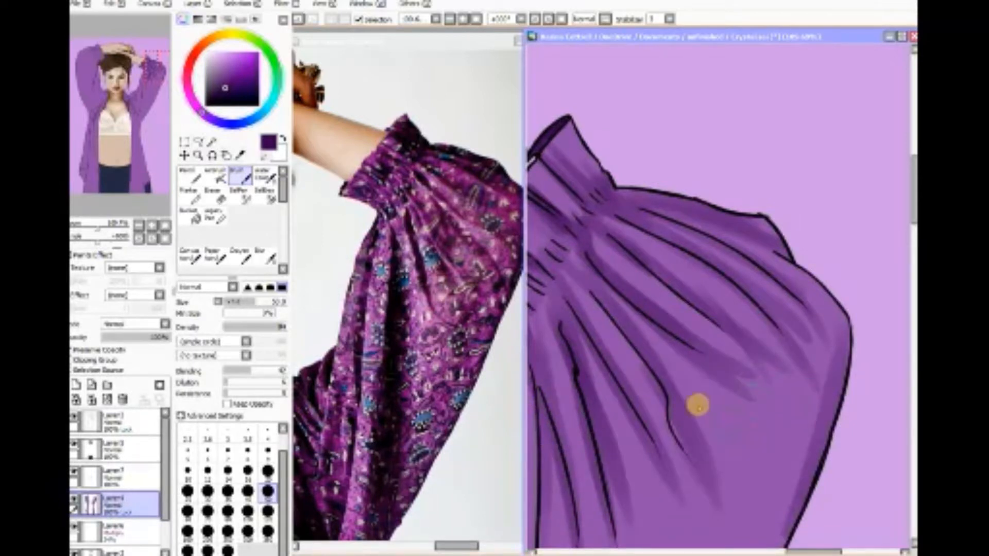
left_click_drag(662, 329, 775, 421)
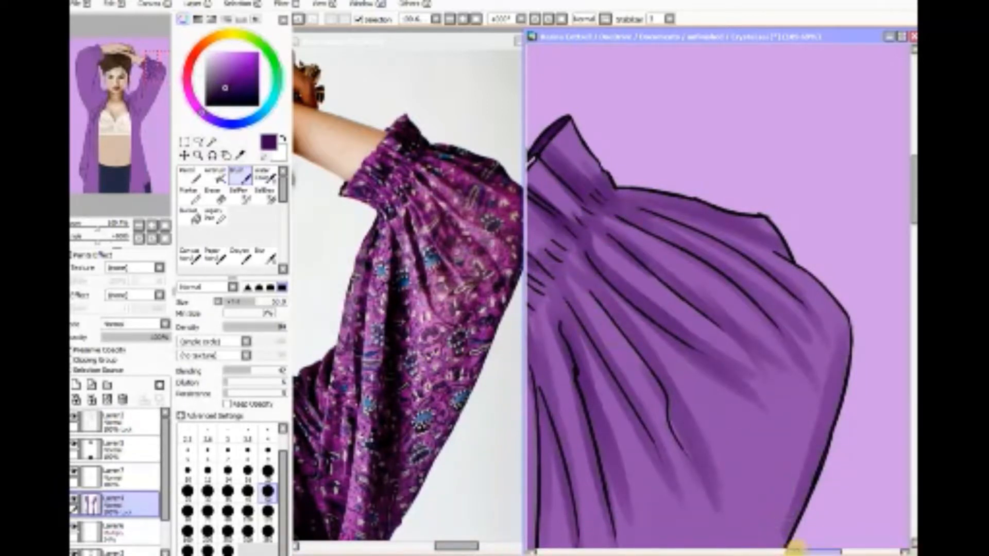
Step: Deepen the shadows in the long folds below the cuff and beneath the sleeve's upper edge
left_click_drag(795, 550, 776, 551)
left_click_drag(639, 378, 620, 547)
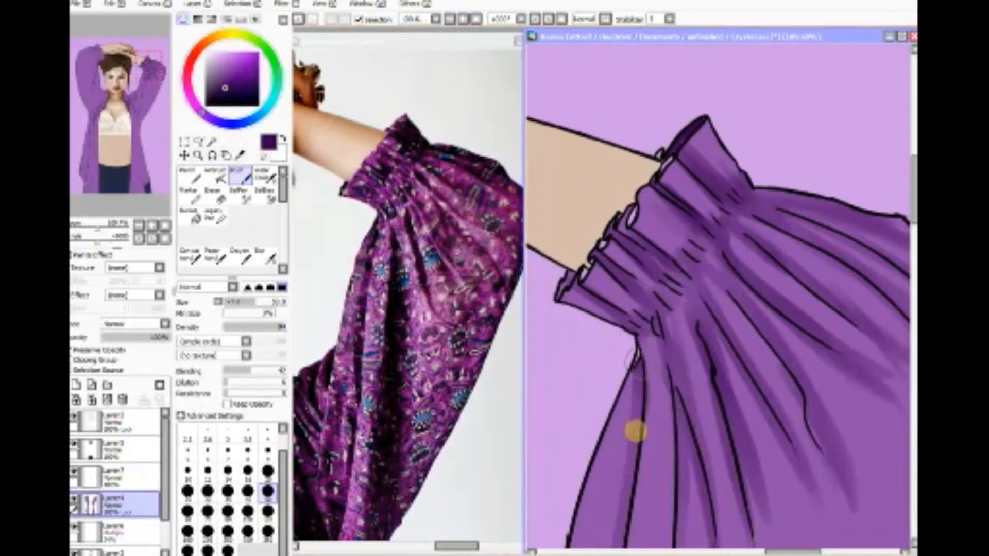
mouse_move(663, 361)
left_mouse_down()
mouse_move(666, 546)
mouse_move(658, 360)
mouse_move(657, 468)
mouse_move(676, 529)
mouse_move(671, 368)
left_mouse_up()
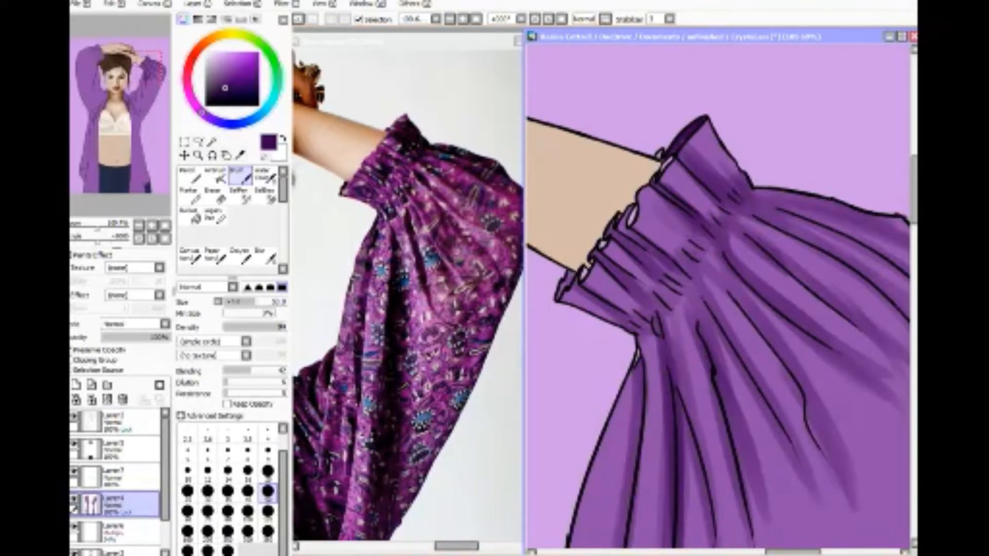
left_click_drag(745, 495, 722, 385)
mouse_move(732, 453)
left_mouse_down()
mouse_move(691, 290)
mouse_move(790, 485)
mouse_move(705, 318)
mouse_move(774, 499)
mouse_move(705, 333)
mouse_move(756, 518)
mouse_move(716, 335)
mouse_move(758, 486)
mouse_move(715, 351)
mouse_move(746, 470)
mouse_move(732, 309)
mouse_move(826, 435)
mouse_move(784, 357)
mouse_move(859, 431)
mouse_move(736, 296)
mouse_move(868, 412)
mouse_move(791, 288)
mouse_move(866, 337)
mouse_move(749, 232)
mouse_move(879, 334)
mouse_move(800, 239)
mouse_move(862, 243)
mouse_move(820, 223)
mouse_move(881, 241)
mouse_move(770, 205)
mouse_move(896, 250)
left_mouse_up()
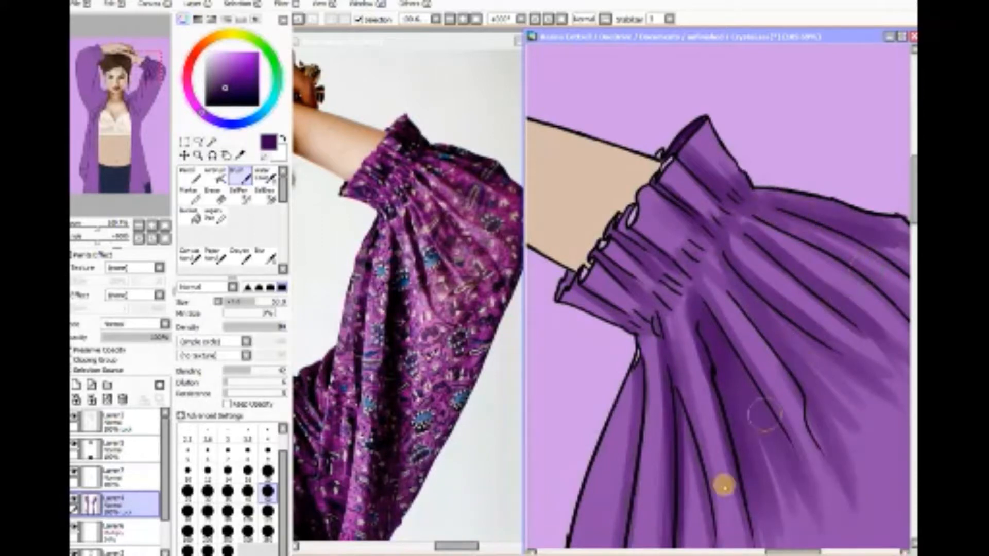
left_click_drag(786, 552, 798, 551)
mouse_move(778, 232)
left_mouse_down()
mouse_move(828, 246)
mouse_move(784, 233)
mouse_move(845, 251)
mouse_move(711, 204)
left_mouse_up()
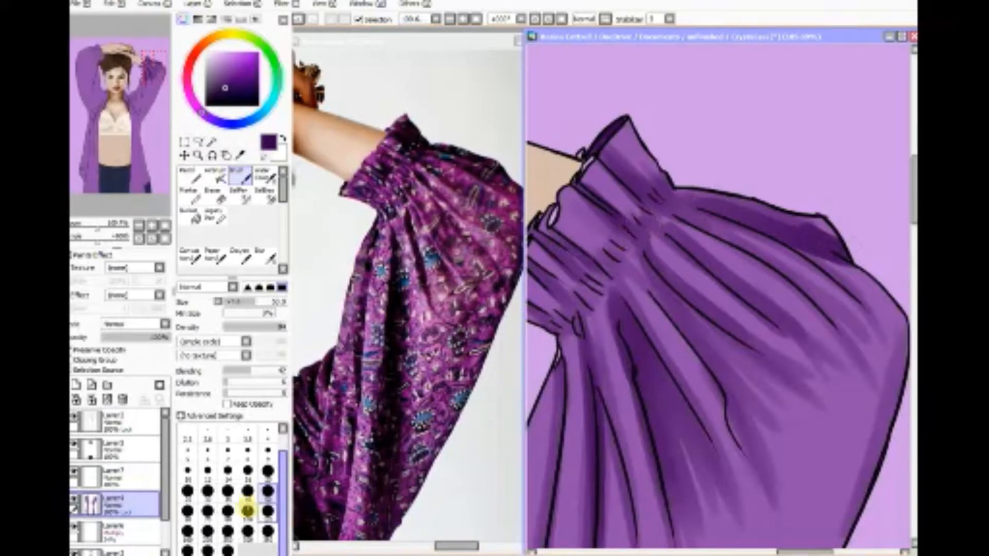
Step: With a smaller brush, darken the upper flap, the cuff creases and the roots of the fanning folds
left_click(228, 492)
left_click_drag(686, 276, 692, 272)
mouse_move(767, 216)
left_mouse_down()
mouse_move(720, 205)
mouse_move(842, 256)
mouse_move(642, 178)
mouse_move(647, 201)
mouse_move(598, 158)
mouse_move(665, 211)
mouse_move(656, 212)
mouse_move(773, 254)
mouse_move(707, 235)
mouse_move(729, 277)
mouse_move(653, 220)
mouse_move(730, 286)
mouse_move(651, 220)
mouse_move(754, 305)
mouse_move(608, 213)
mouse_move(653, 248)
mouse_move(622, 232)
left_mouse_up()
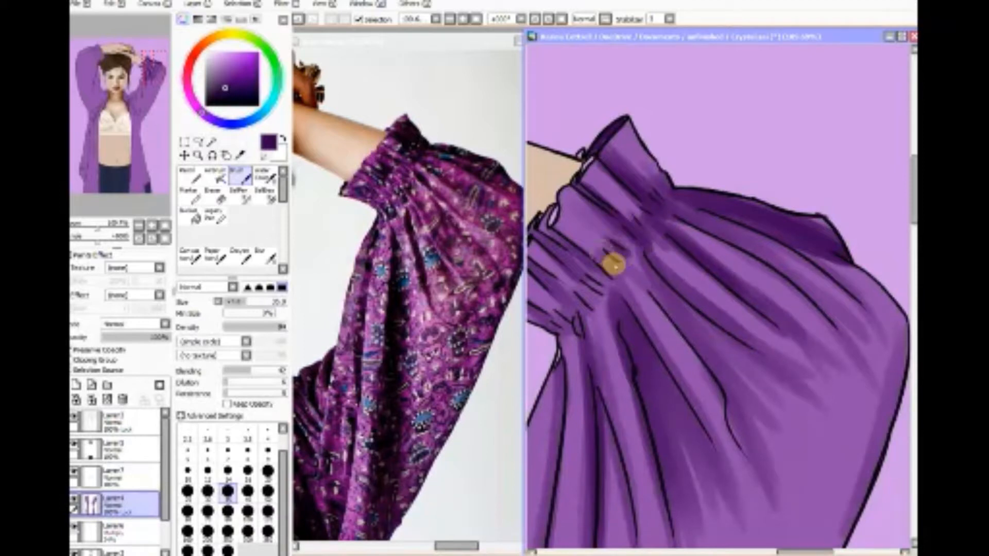
mouse_move(606, 271)
left_mouse_down()
mouse_move(575, 249)
mouse_move(580, 258)
mouse_move(543, 244)
mouse_move(625, 325)
mouse_move(588, 284)
mouse_move(664, 391)
mouse_move(631, 330)
mouse_move(685, 442)
mouse_move(645, 342)
mouse_move(710, 480)
mouse_move(622, 315)
mouse_move(745, 535)
mouse_move(639, 354)
mouse_move(719, 472)
mouse_move(622, 366)
mouse_move(594, 319)
mouse_move(607, 409)
mouse_move(591, 378)
mouse_move(606, 448)
mouse_move(576, 334)
mouse_move(615, 536)
mouse_move(589, 382)
mouse_move(604, 539)
mouse_move(589, 452)
mouse_move(619, 485)
mouse_move(606, 449)
mouse_move(640, 536)
mouse_move(567, 300)
mouse_move(545, 275)
mouse_move(593, 316)
mouse_move(596, 349)
mouse_move(731, 516)
left_mouse_up()
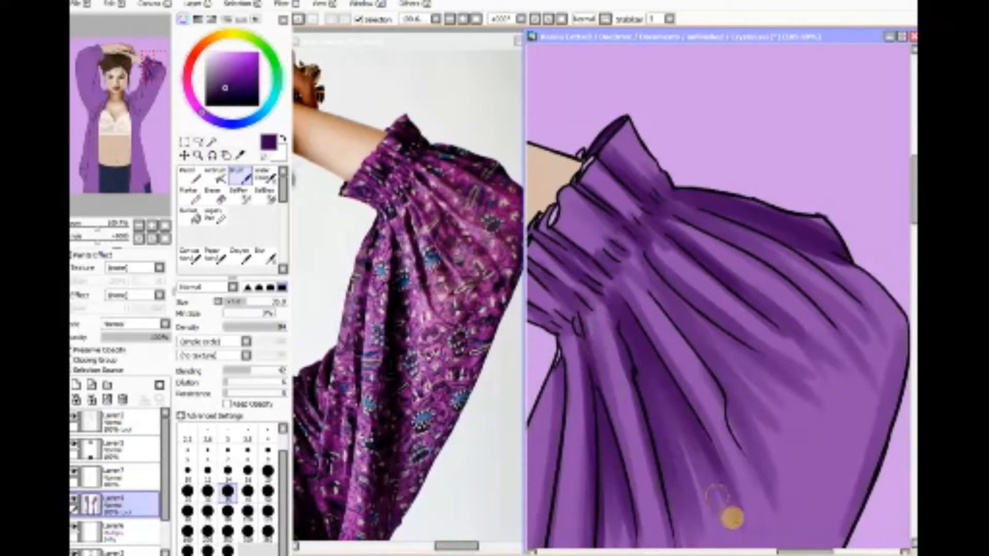
Step: Refine the dark purple shading on the sleeve's inner edge, the lower cuff and the folds hanging from it
left_click_drag(795, 552, 786, 551)
left_click_drag(622, 359, 613, 392)
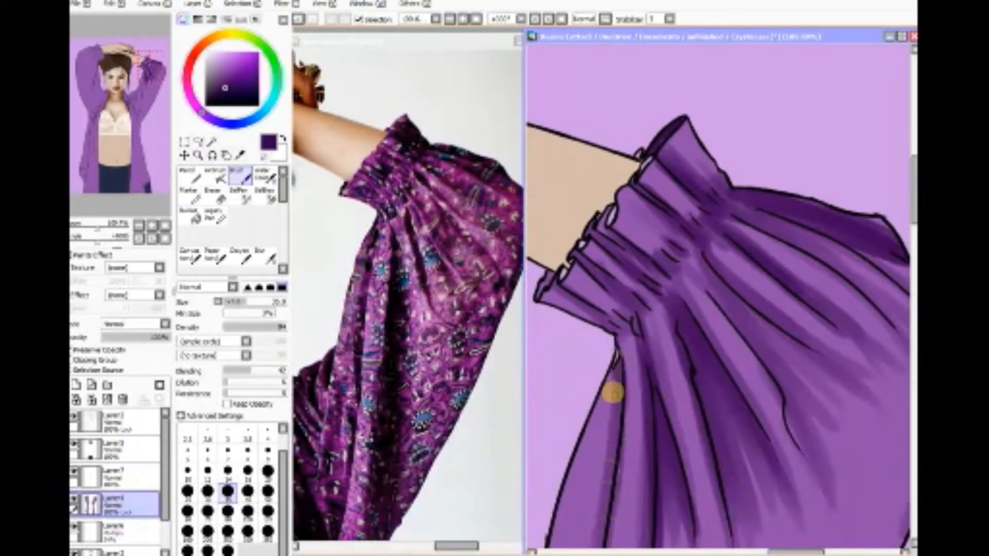
mouse_move(618, 358)
left_mouse_down()
mouse_move(577, 533)
mouse_move(599, 445)
mouse_move(573, 510)
mouse_move(589, 460)
mouse_move(578, 538)
mouse_move(613, 406)
mouse_move(604, 533)
mouse_move(610, 403)
mouse_move(608, 532)
mouse_move(607, 363)
mouse_move(593, 512)
mouse_move(593, 332)
mouse_move(628, 337)
left_mouse_up()
mouse_move(592, 308)
left_mouse_down()
mouse_move(635, 345)
mouse_move(628, 338)
mouse_move(666, 464)
mouse_move(630, 321)
mouse_move(663, 507)
mouse_move(646, 357)
mouse_move(657, 486)
mouse_move(671, 495)
mouse_move(667, 376)
mouse_move(685, 350)
mouse_move(735, 482)
mouse_move(690, 332)
mouse_move(772, 496)
mouse_move(699, 346)
mouse_move(748, 525)
mouse_move(689, 346)
mouse_move(729, 420)
mouse_move(766, 435)
mouse_move(779, 341)
mouse_move(710, 256)
mouse_move(813, 408)
mouse_move(706, 281)
mouse_move(784, 394)
mouse_move(711, 298)
mouse_move(758, 355)
mouse_move(745, 328)
mouse_move(795, 373)
mouse_move(705, 280)
mouse_move(845, 395)
mouse_move(709, 285)
mouse_move(842, 395)
mouse_move(714, 250)
mouse_move(845, 377)
left_mouse_up()
mouse_move(699, 448)
left_mouse_down()
mouse_move(730, 466)
mouse_move(587, 450)
left_mouse_up()
Step: Switch to the Blur brush and set its brush shape to Spread & Noise
left_click(267, 259)
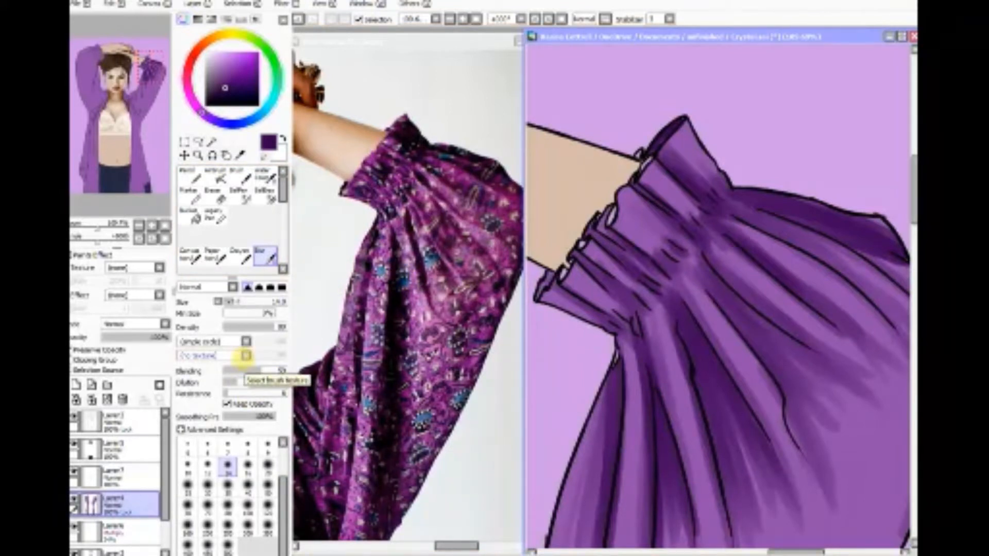
left_click(212, 341)
left_click(215, 371)
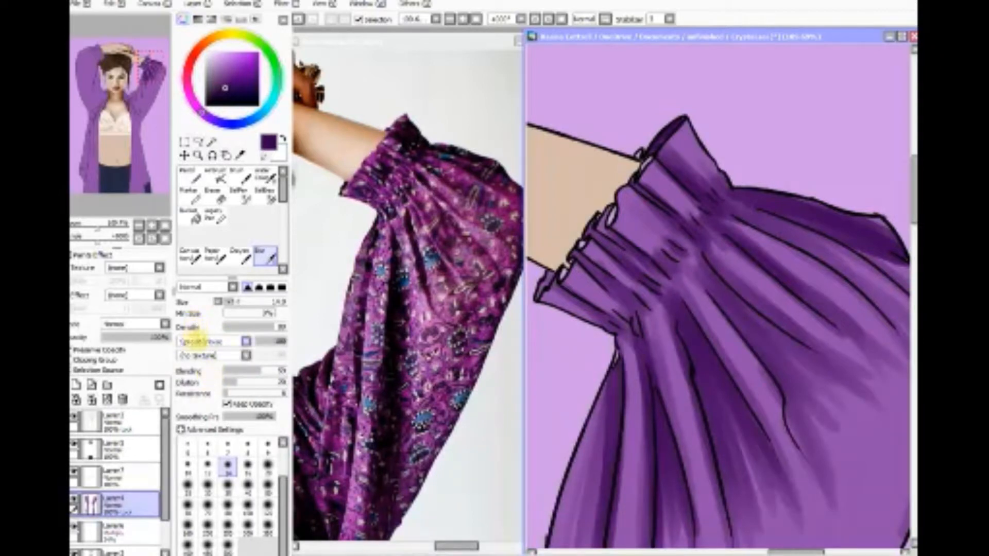
Step: Soften the shading of the cuff gathers and the fanning sleeve folds with the Blur brush in Spread & Noise shape
left_click(205, 341)
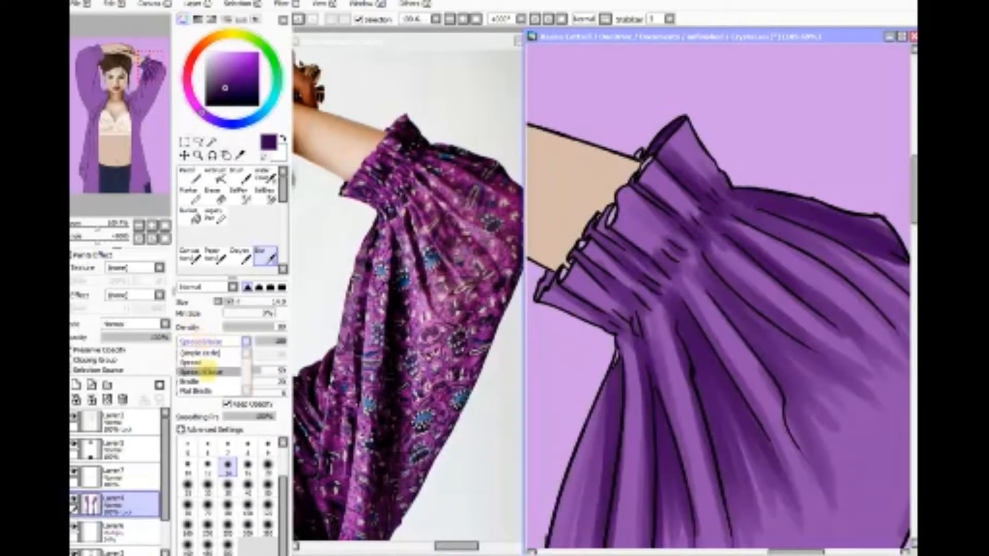
left_click(205, 372)
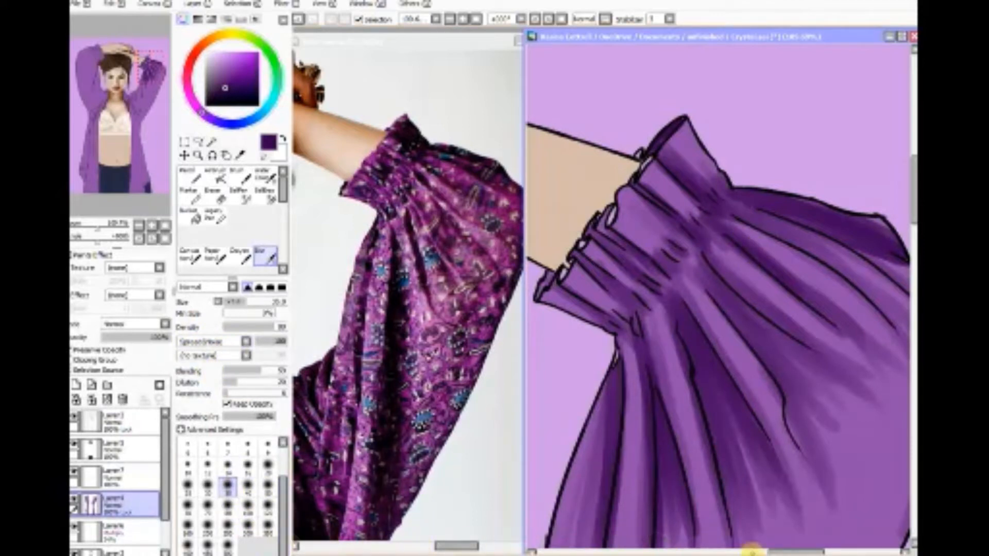
left_click_drag(798, 552, 812, 552)
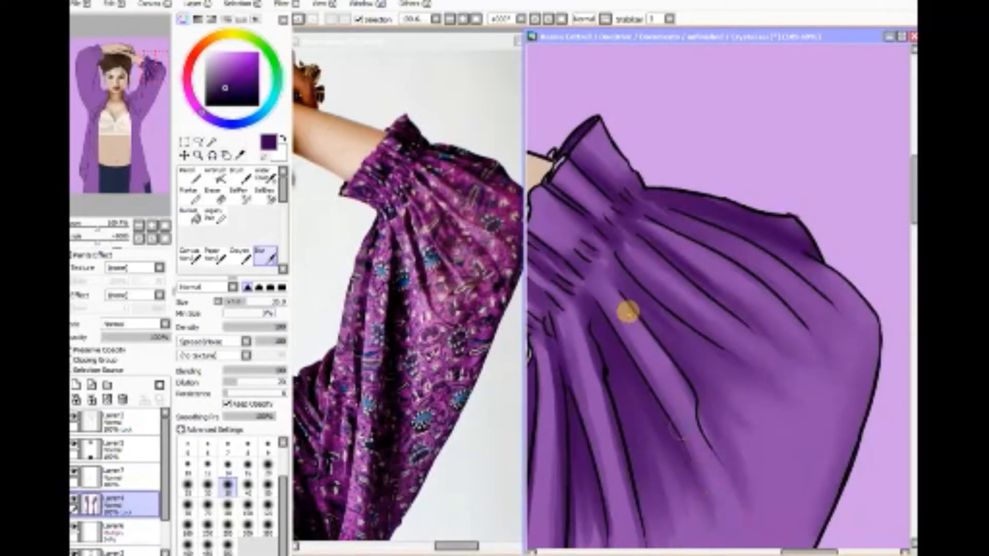
left_click_drag(816, 552, 790, 552)
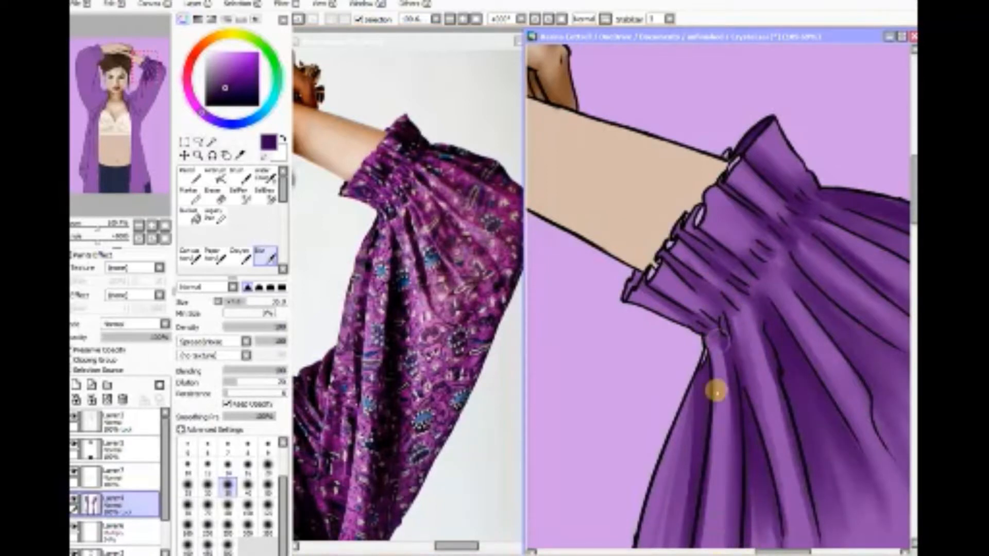
left_click_drag(715, 393, 709, 536)
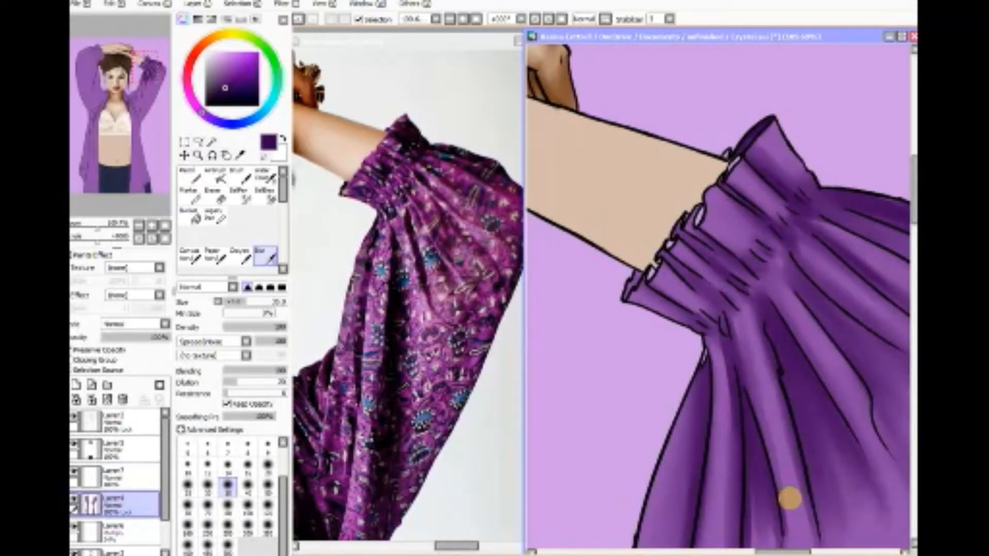
Step: With the Brush tool, paint long dark purple fold shadows down the middle of the raised sleeve toward its lower end
left_click(140, 226)
left_click(139, 226)
left_click(139, 226)
left_click(140, 226)
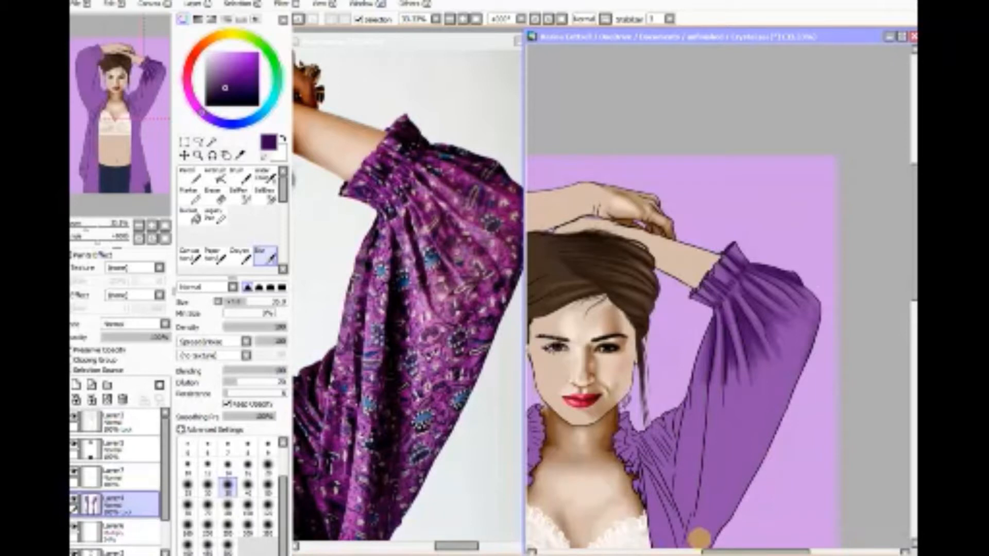
left_click(218, 176)
left_click(240, 177)
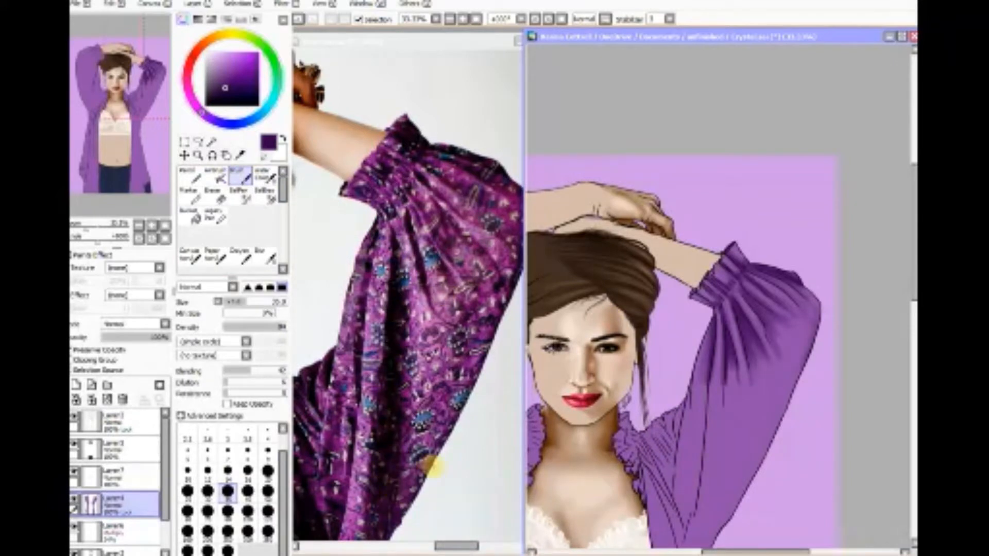
mouse_move(727, 356)
left_mouse_down()
mouse_move(713, 521)
mouse_move(732, 381)
mouse_move(729, 484)
mouse_move(731, 410)
mouse_move(709, 535)
mouse_move(751, 374)
mouse_move(762, 432)
mouse_move(747, 350)
mouse_move(761, 376)
mouse_move(762, 330)
mouse_move(776, 356)
mouse_move(774, 330)
left_mouse_up()
mouse_move(724, 397)
left_mouse_down()
mouse_move(703, 450)
mouse_move(709, 396)
mouse_move(692, 510)
mouse_move(705, 399)
mouse_move(695, 527)
left_mouse_up()
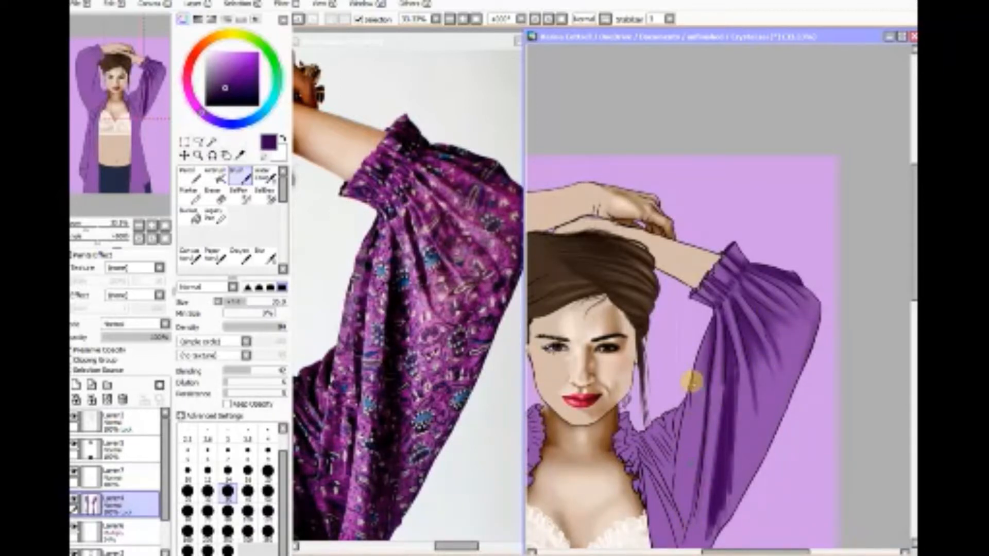
Step: Add dark purple shadow strokes along the sleeve's inner edge, beside the long central fold
mouse_move(692, 380)
left_mouse_down()
mouse_move(690, 462)
mouse_move(684, 441)
mouse_move(707, 330)
mouse_move(687, 445)
mouse_move(691, 421)
left_mouse_up()
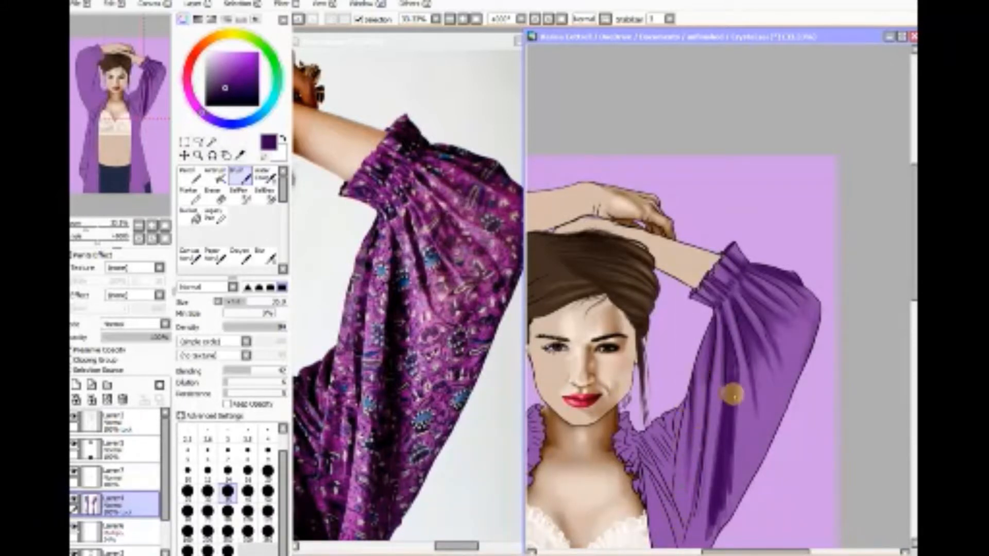
left_click_drag(704, 388, 702, 437)
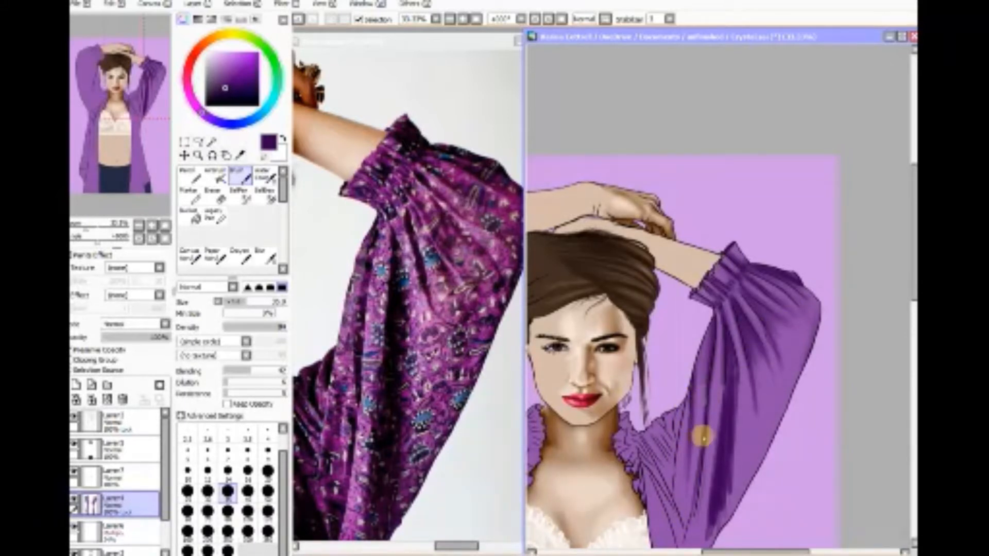
left_click_drag(700, 390, 696, 462)
left_click_drag(697, 425, 690, 485)
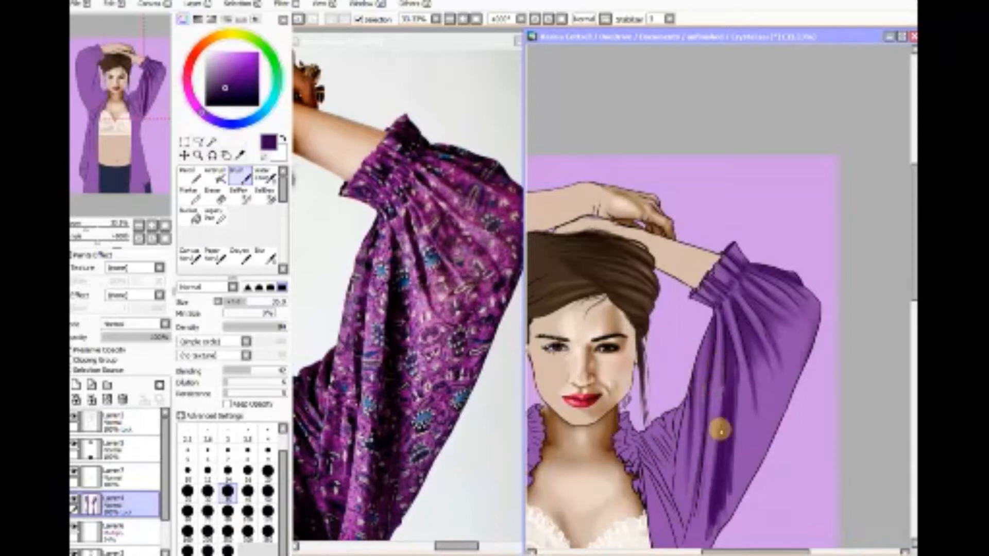
Step: Blend the new fold shadows down the middle and lower end of the sleeve with the Blur brush
left_click(266, 256)
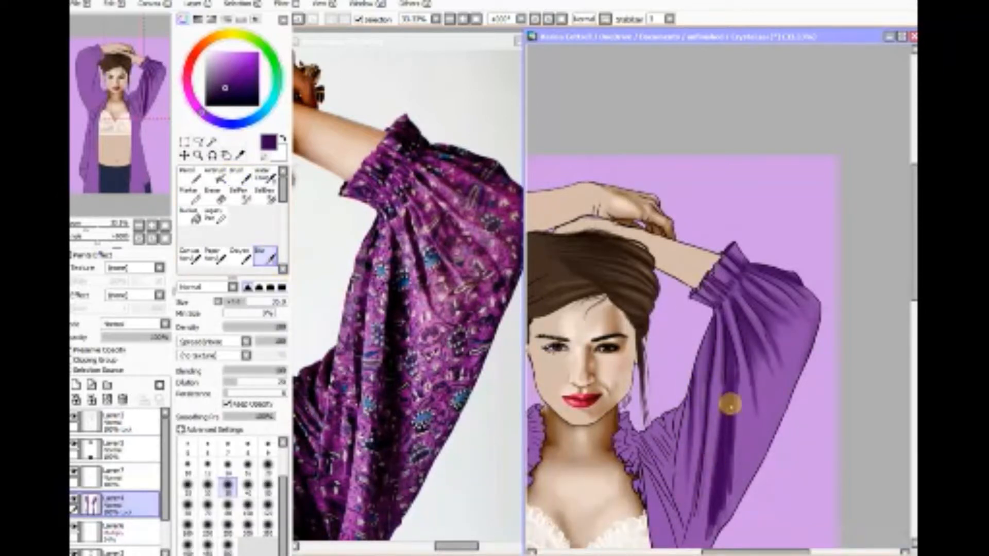
left_click_drag(731, 404, 734, 452)
left_click_drag(729, 345, 728, 468)
mouse_move(736, 371)
left_mouse_down()
mouse_move(729, 467)
mouse_move(735, 437)
mouse_move(715, 531)
mouse_move(705, 524)
mouse_move(723, 510)
mouse_move(735, 483)
left_mouse_up()
mouse_move(741, 350)
left_mouse_down()
mouse_move(738, 405)
mouse_move(748, 410)
mouse_move(746, 359)
mouse_move(756, 412)
mouse_move(755, 386)
mouse_move(681, 385)
mouse_move(791, 382)
mouse_move(696, 382)
mouse_move(762, 399)
mouse_move(757, 388)
mouse_move(763, 410)
mouse_move(753, 362)
mouse_move(767, 371)
mouse_move(763, 356)
mouse_move(783, 390)
mouse_move(774, 337)
mouse_move(801, 352)
mouse_move(772, 365)
mouse_move(717, 354)
mouse_move(721, 412)
mouse_move(719, 392)
mouse_move(709, 433)
mouse_move(721, 363)
mouse_move(720, 389)
mouse_move(722, 380)
mouse_move(709, 417)
mouse_move(707, 356)
mouse_move(689, 468)
mouse_move(691, 427)
mouse_move(691, 539)
mouse_move(703, 479)
mouse_move(685, 502)
mouse_move(690, 378)
mouse_move(694, 536)
mouse_move(777, 391)
mouse_move(717, 394)
mouse_move(690, 477)
mouse_move(718, 359)
mouse_move(705, 471)
mouse_move(732, 382)
mouse_move(709, 539)
mouse_move(724, 498)
mouse_move(733, 380)
mouse_move(735, 429)
mouse_move(728, 343)
mouse_move(730, 459)
mouse_move(725, 450)
mouse_move(734, 477)
mouse_move(739, 379)
mouse_move(727, 500)
mouse_move(737, 420)
mouse_move(719, 526)
left_mouse_up()
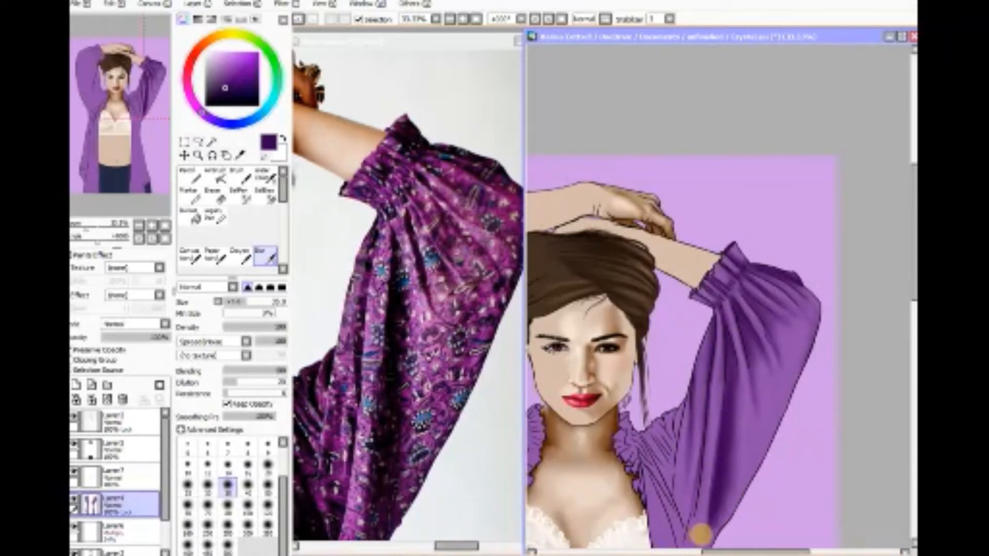
mouse_move(700, 535)
left_mouse_down()
mouse_move(719, 396)
mouse_move(694, 546)
mouse_move(705, 490)
mouse_move(709, 519)
mouse_move(730, 472)
mouse_move(733, 497)
mouse_move(745, 375)
mouse_move(736, 352)
mouse_move(749, 440)
mouse_move(787, 367)
mouse_move(736, 439)
mouse_move(726, 518)
mouse_move(720, 498)
left_mouse_up()
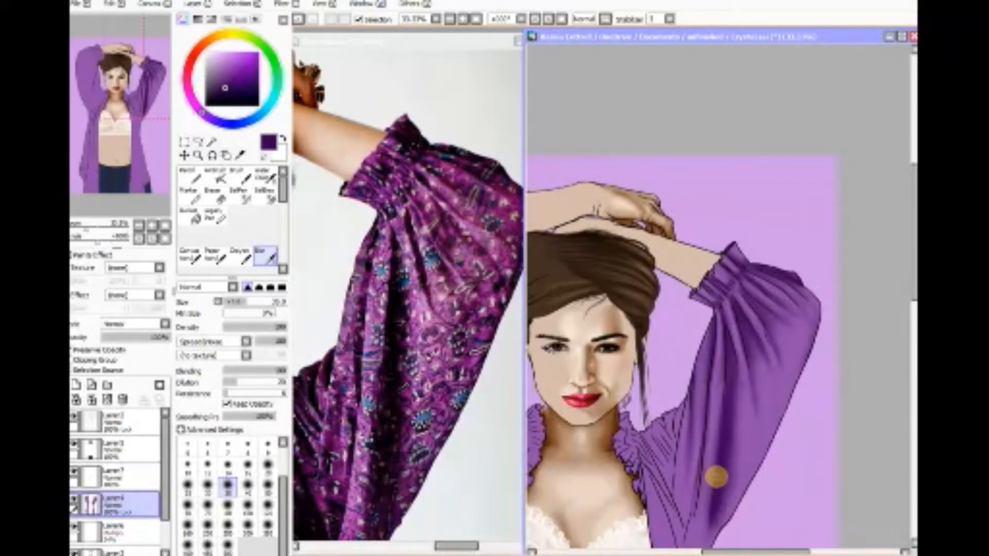
Step: Paint further dark purple fold strokes on the mid sleeve, running down from the gathered folds, with the Brush tool
left_click(216, 178)
left_click(240, 176)
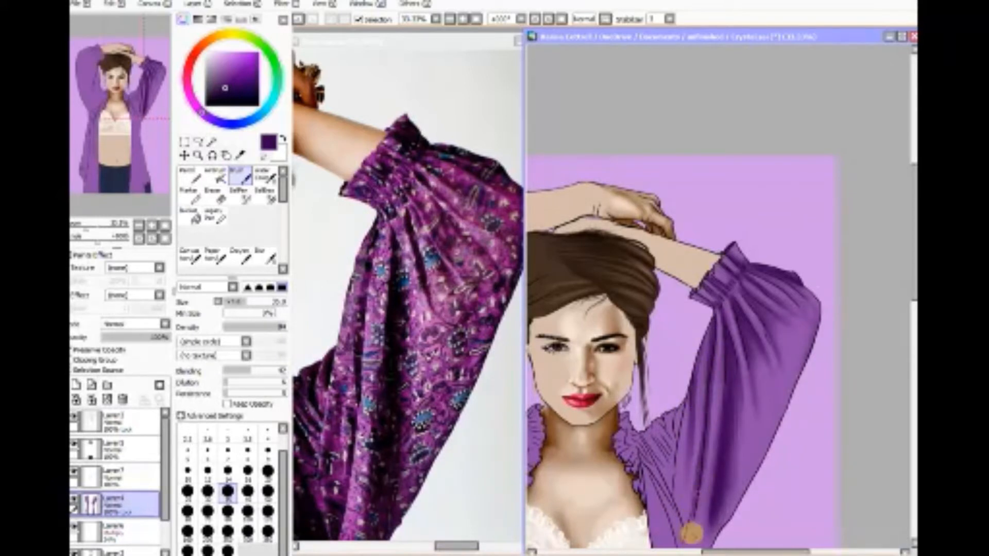
left_click_drag(734, 354, 741, 433)
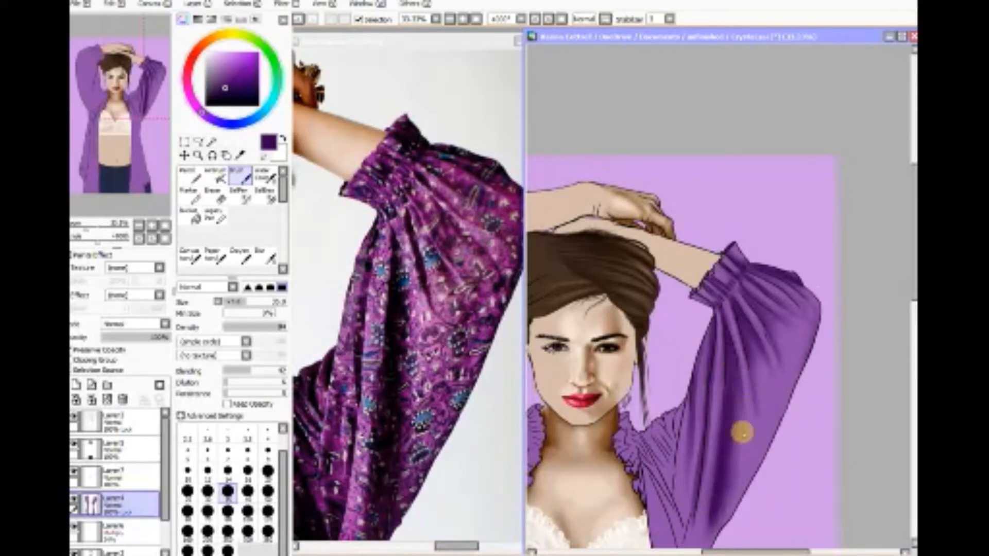
mouse_move(732, 361)
left_mouse_down()
mouse_move(740, 425)
mouse_move(746, 412)
left_mouse_up()
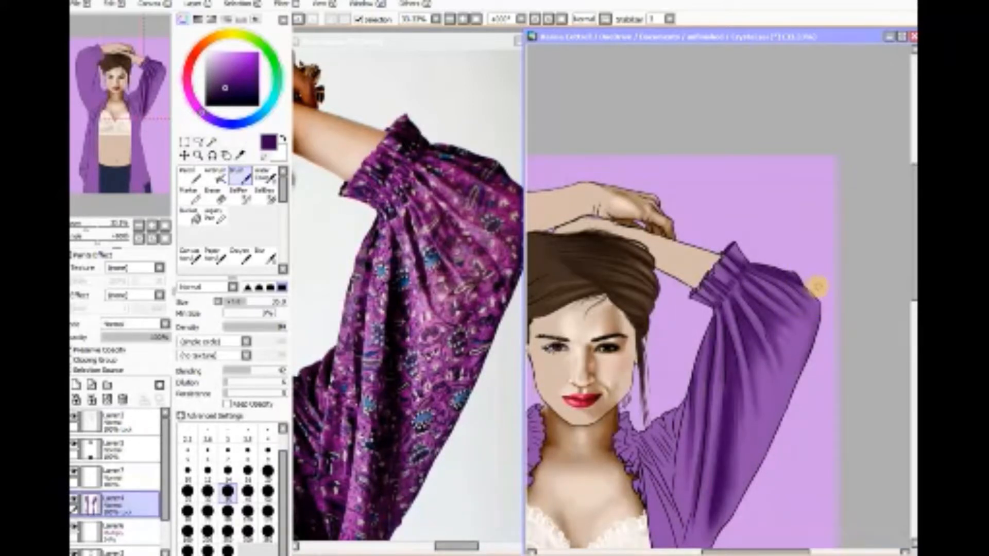
Step: Smooth the added shading across the mid sleeve, its outer side and its inner edge with the Blur brush
left_click(265, 255)
left_click_drag(739, 409, 739, 475)
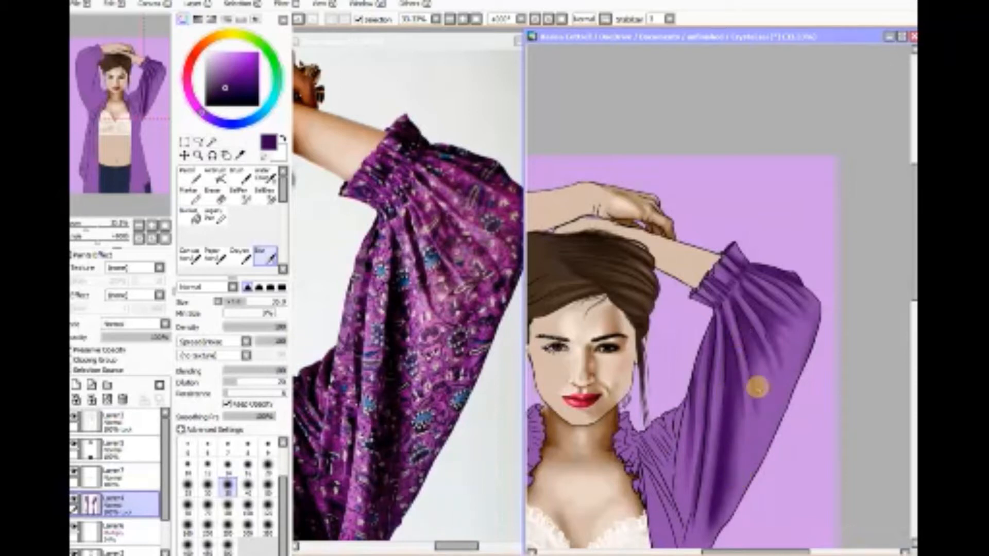
left_click_drag(764, 347, 791, 376)
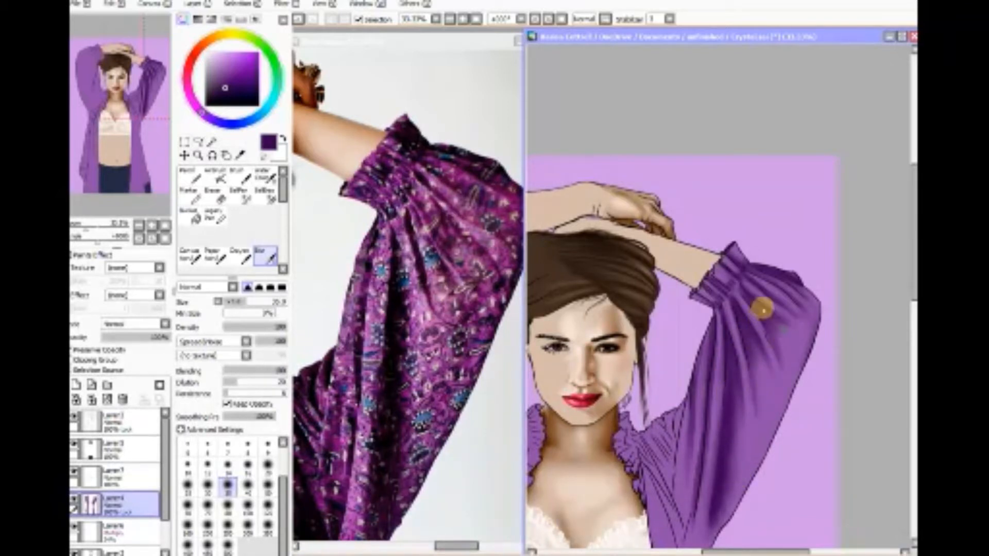
mouse_move(764, 310)
left_mouse_down()
mouse_move(791, 368)
mouse_move(790, 297)
mouse_move(799, 303)
mouse_move(782, 293)
mouse_move(728, 339)
mouse_move(728, 427)
left_mouse_up()
left_click_drag(714, 375, 698, 426)
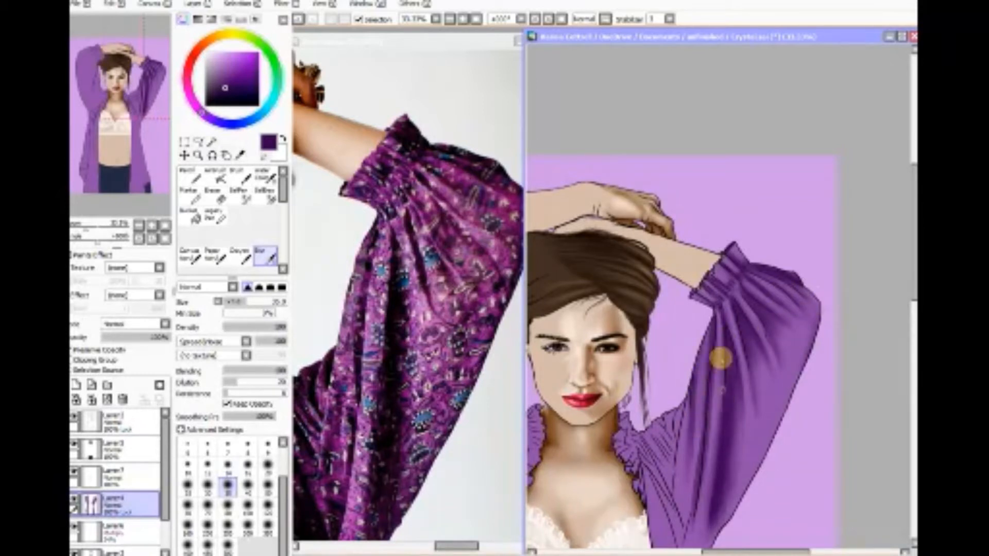
mouse_move(721, 358)
left_mouse_down()
mouse_move(706, 432)
mouse_move(705, 361)
mouse_move(720, 410)
mouse_move(748, 436)
mouse_move(751, 352)
mouse_move(762, 395)
mouse_move(776, 400)
mouse_move(735, 455)
mouse_move(737, 427)
mouse_move(721, 515)
left_mouse_up()
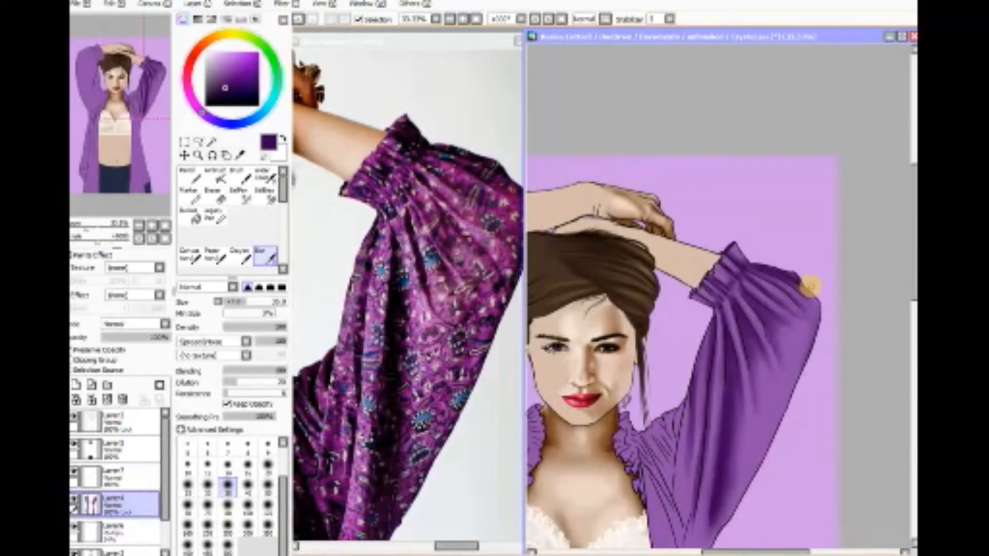
Step: Add a new layer directly above the cardigan's purple color layer
left_click(198, 141)
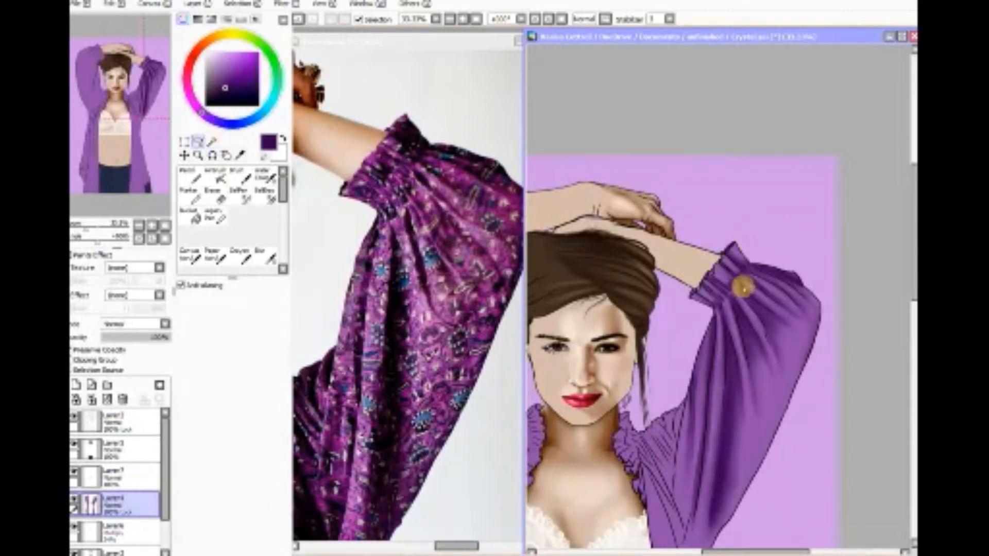
left_click_drag(742, 287, 709, 277)
left_click(198, 155)
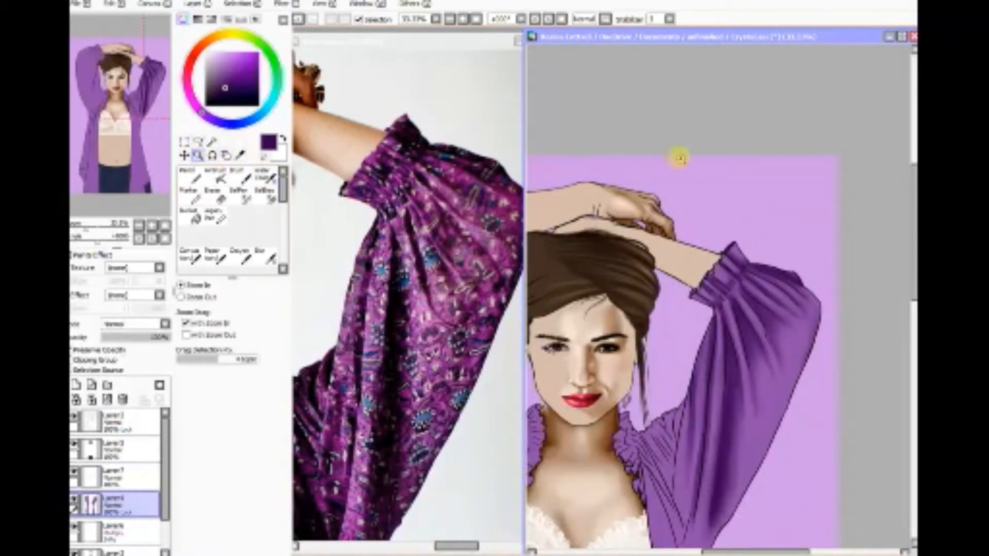
left_click(812, 387)
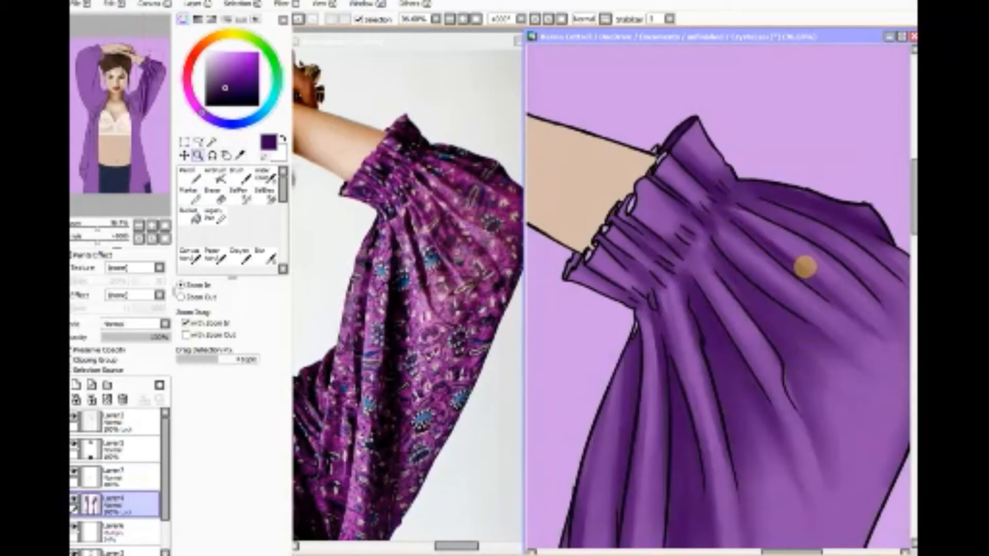
left_click(112, 479, "ctrl")
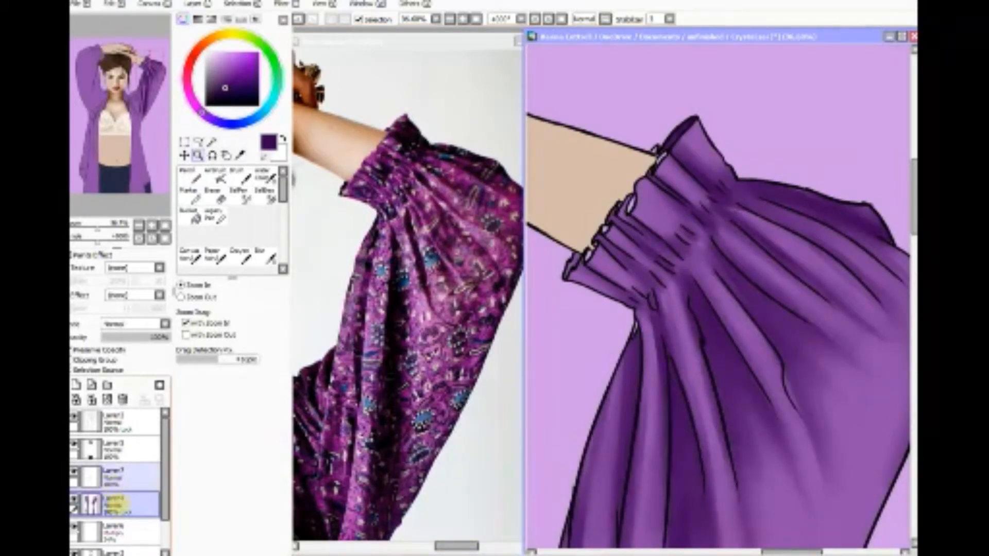
left_click(123, 502)
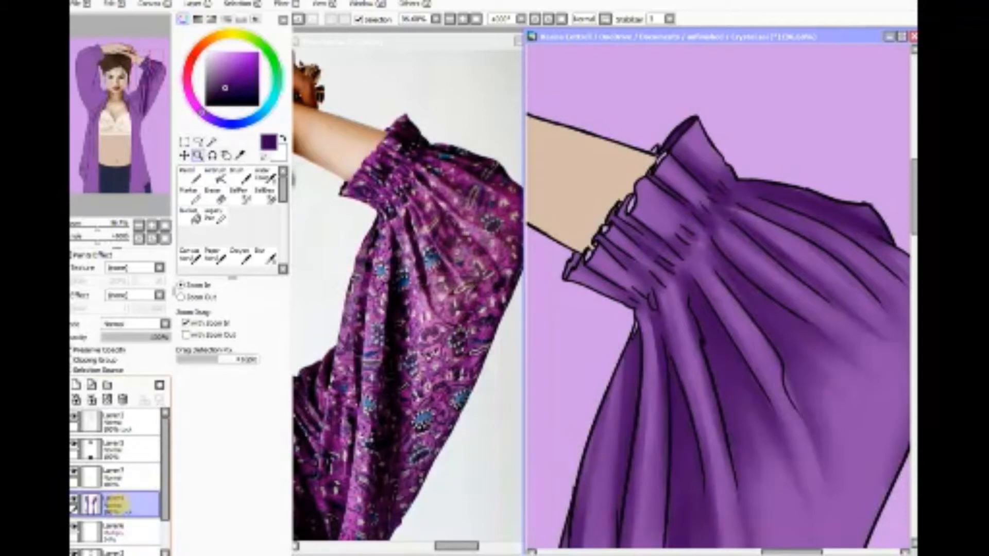
left_click(76, 385)
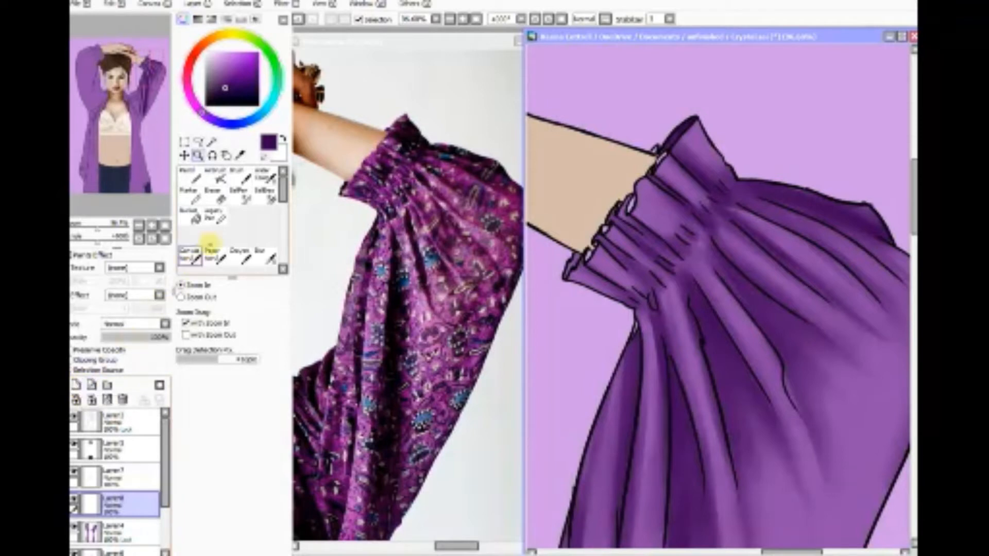
Step: Choose black as the painting color and set the new layer's blending mode to Shade
left_click(200, 180)
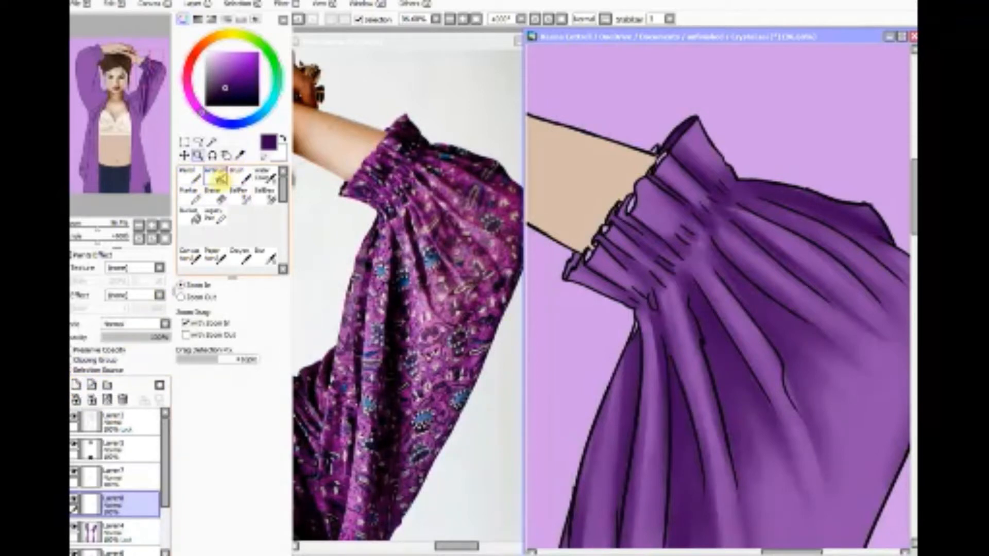
left_click(219, 97)
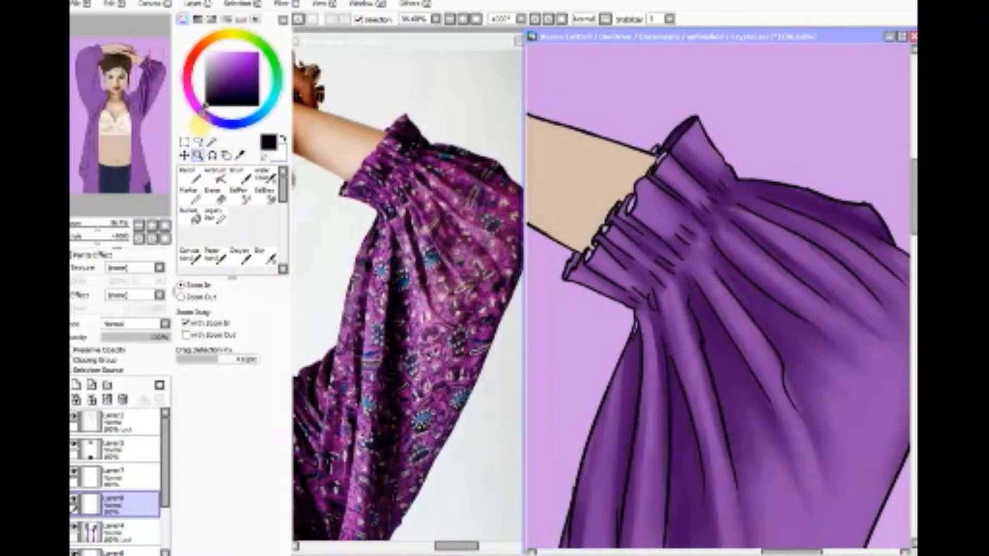
left_click(130, 322)
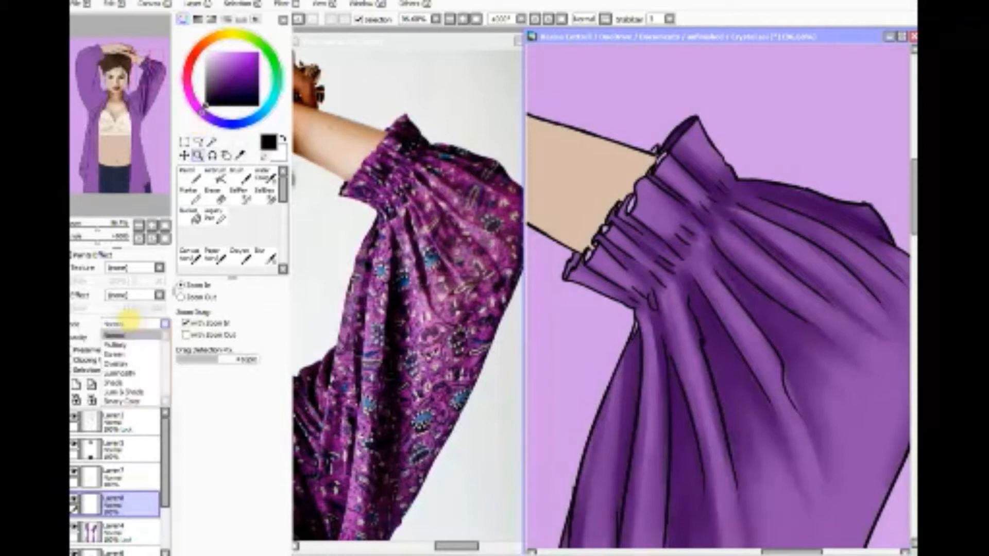
left_click(135, 384)
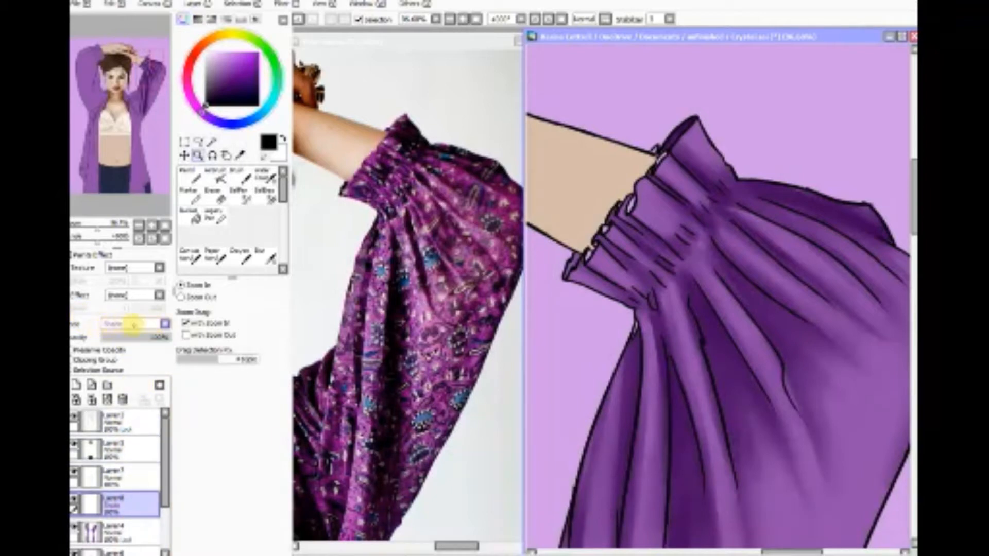
Step: With the Brush tool at size 40, draw a small black heart outline on the sleeve just below the cuff
left_click(193, 177)
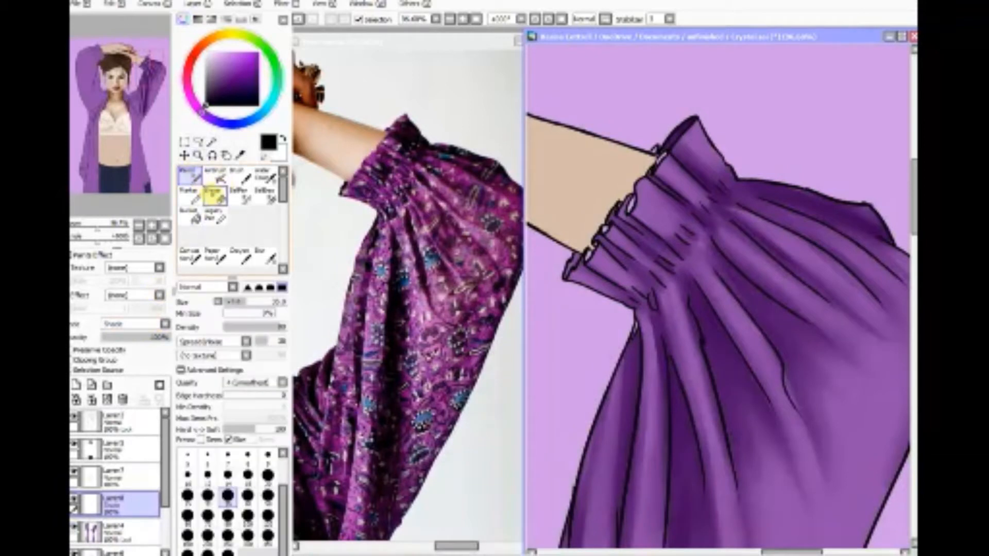
left_click(237, 177)
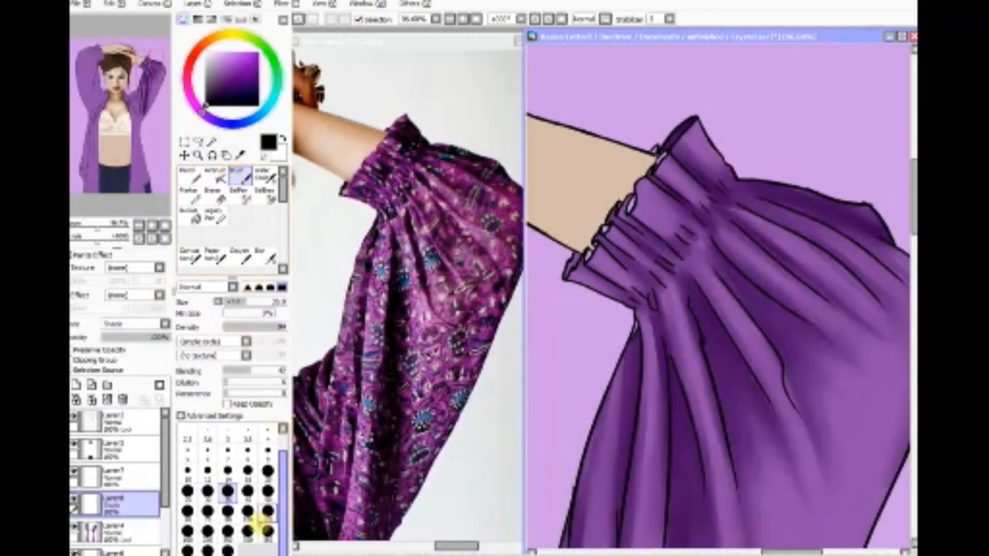
left_click(248, 491)
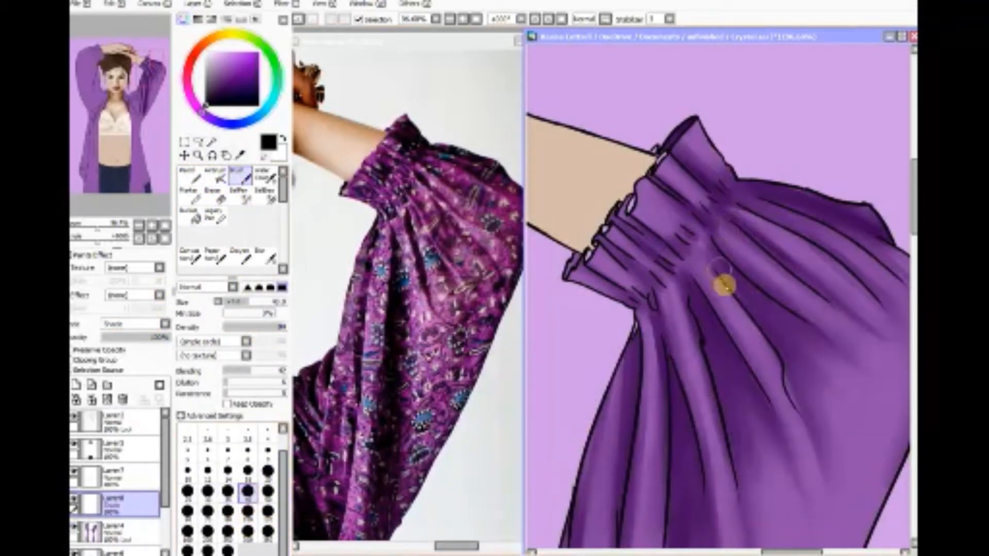
mouse_move(722, 283)
left_mouse_down()
mouse_move(749, 317)
mouse_move(721, 278)
mouse_move(728, 258)
mouse_move(743, 281)
mouse_move(745, 322)
left_mouse_up()
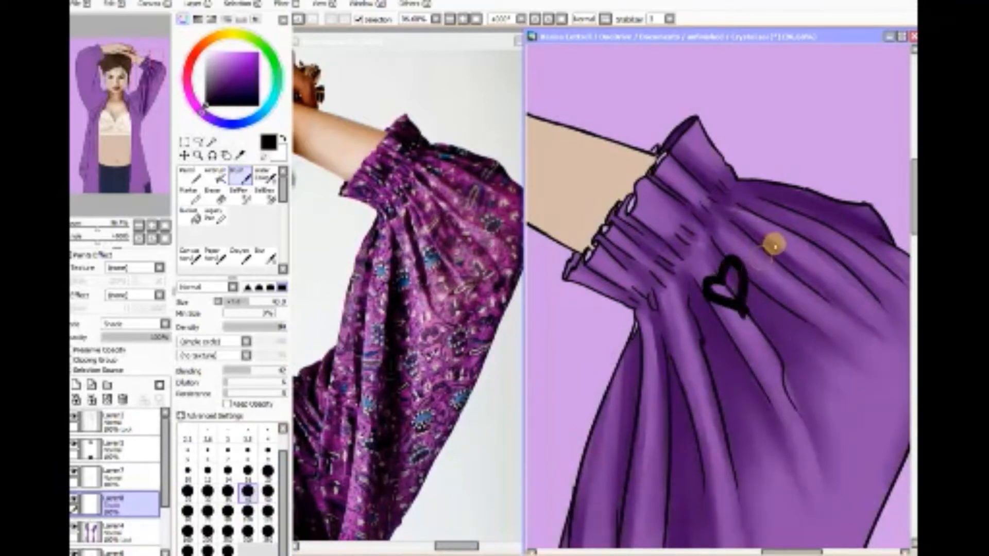
Step: Draw a second black heart on the sleeve, up and outward from the first, and fill both hearts solid
mouse_move(787, 227)
left_mouse_down()
mouse_move(770, 228)
mouse_move(808, 260)
mouse_move(789, 225)
mouse_move(808, 234)
mouse_move(806, 266)
left_mouse_up()
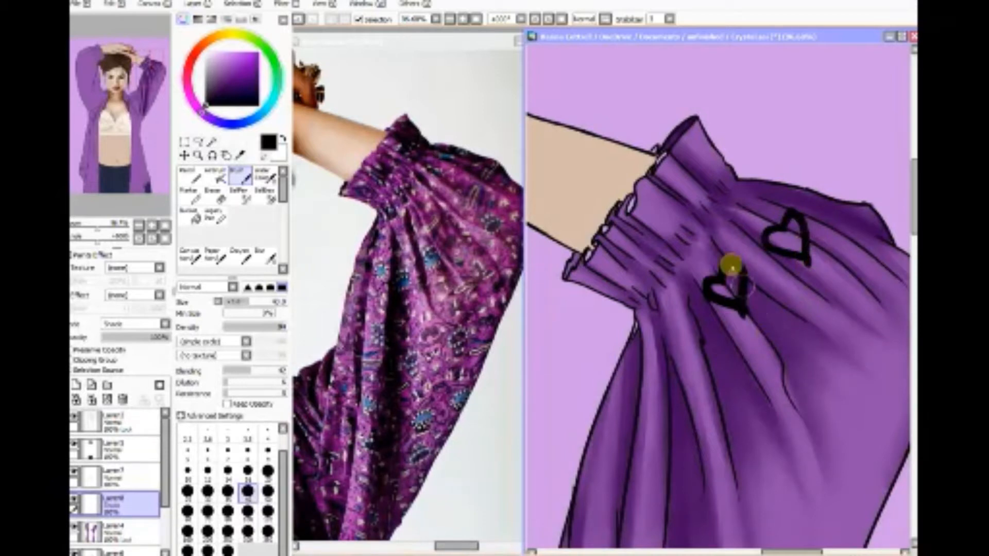
left_click_drag(726, 265, 736, 289)
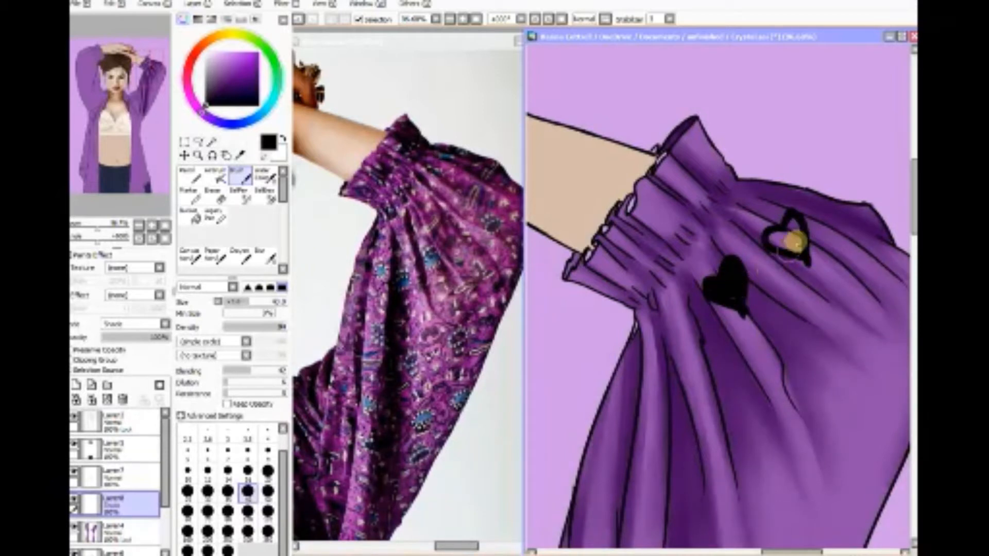
mouse_move(777, 225)
left_mouse_down()
mouse_move(789, 246)
mouse_move(781, 243)
mouse_move(792, 217)
left_mouse_up()
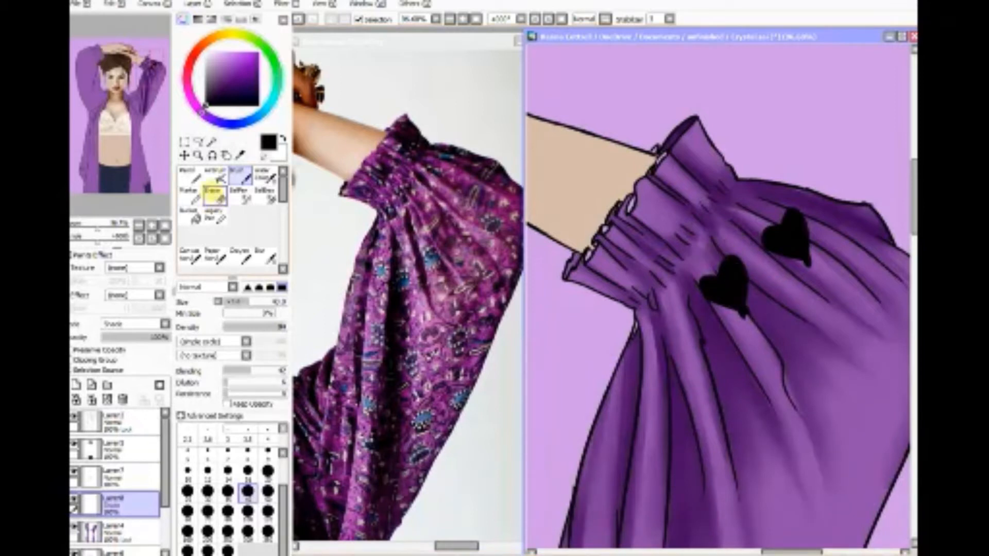
Step: Sharpen the bottom points of both hearts with the Eraser at size 14
left_click(213, 195)
left_click(227, 475)
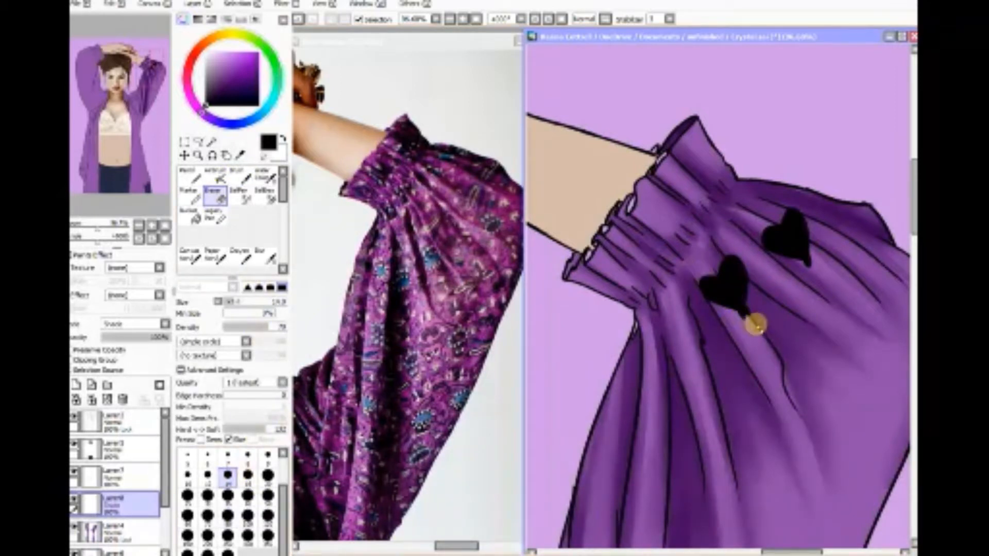
mouse_move(733, 315)
left_mouse_down()
mouse_move(750, 320)
mouse_move(748, 300)
left_mouse_up()
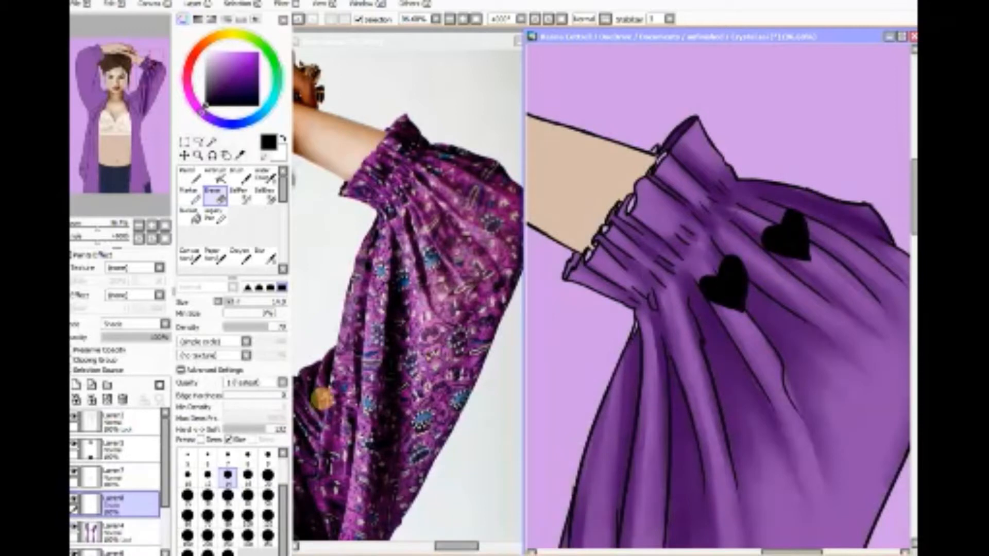
Step: Lower the heart layer's opacity to 20% and paint small muted-gold brush marks around the two hearts
left_click_drag(132, 340, 120, 341)
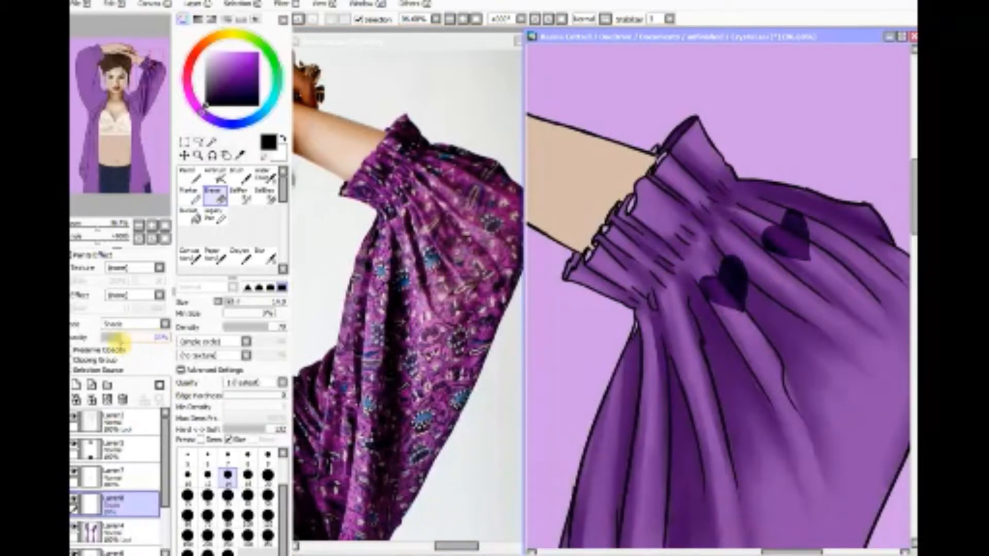
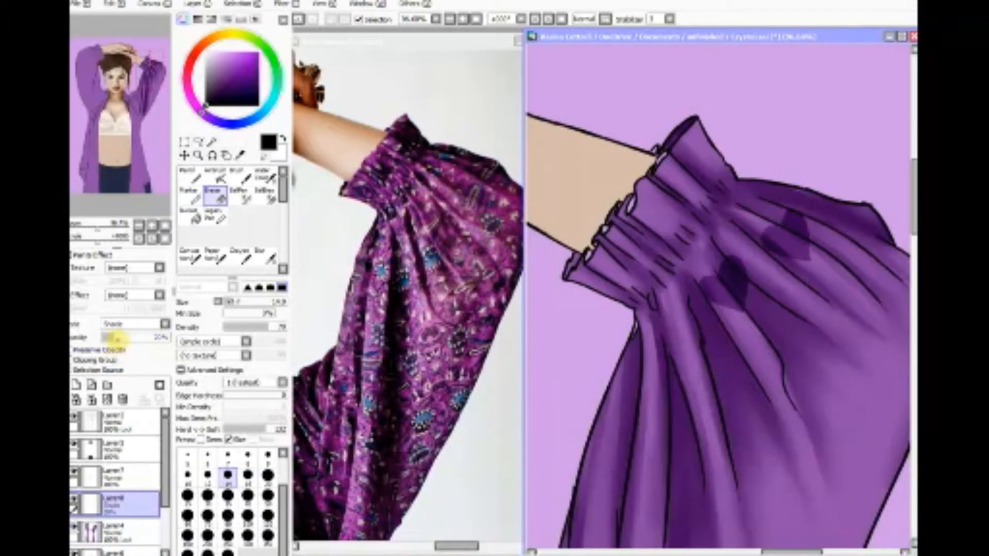
left_click(218, 37)
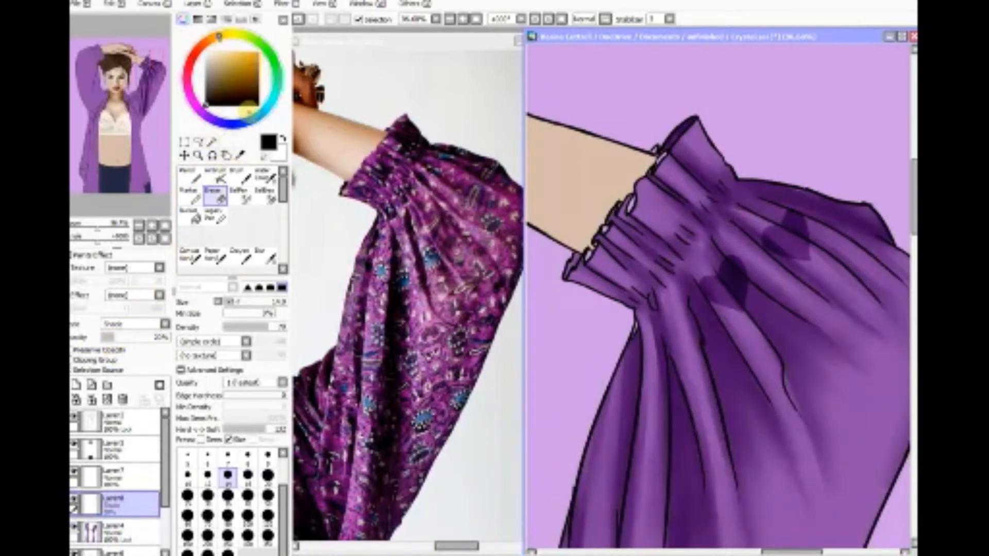
left_click(227, 68)
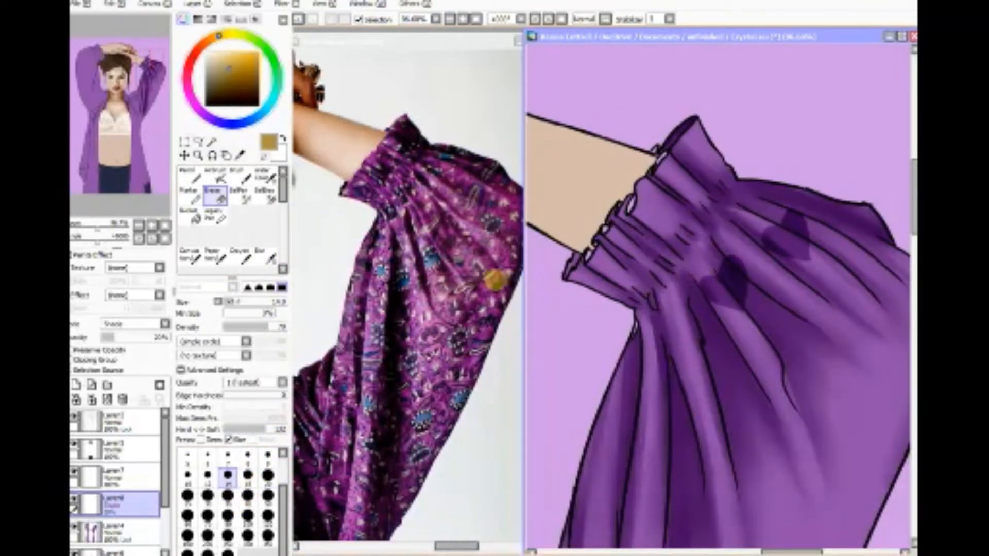
left_click(238, 176)
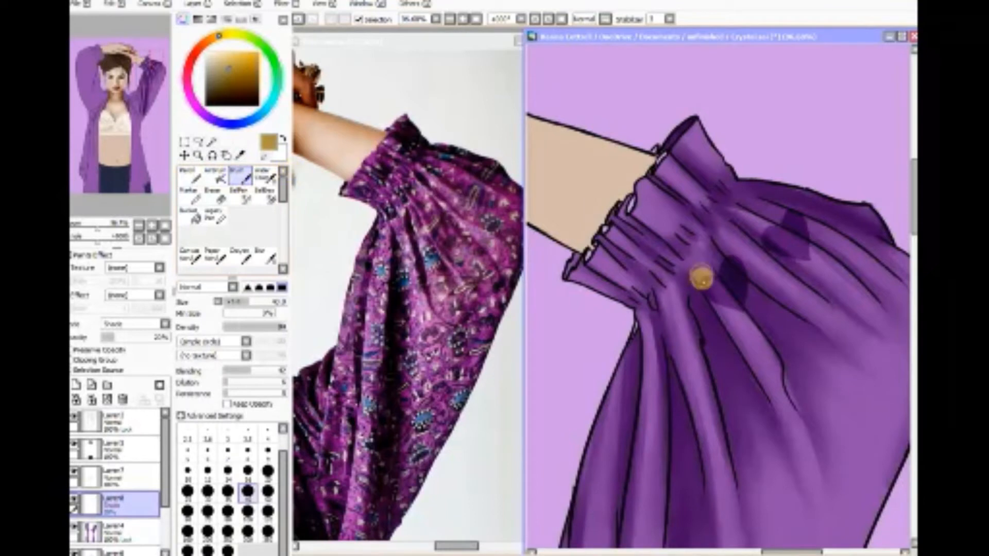
mouse_move(700, 278)
left_mouse_down()
mouse_move(705, 253)
mouse_move(690, 253)
mouse_move(694, 275)
mouse_move(665, 269)
mouse_move(688, 295)
mouse_move(678, 301)
mouse_move(705, 306)
mouse_move(692, 331)
mouse_move(713, 323)
mouse_move(713, 343)
mouse_move(733, 326)
mouse_move(743, 344)
mouse_move(777, 317)
mouse_move(760, 302)
mouse_move(774, 295)
mouse_move(771, 279)
mouse_move(739, 232)
mouse_move(692, 229)
mouse_move(666, 253)
left_mouse_up()
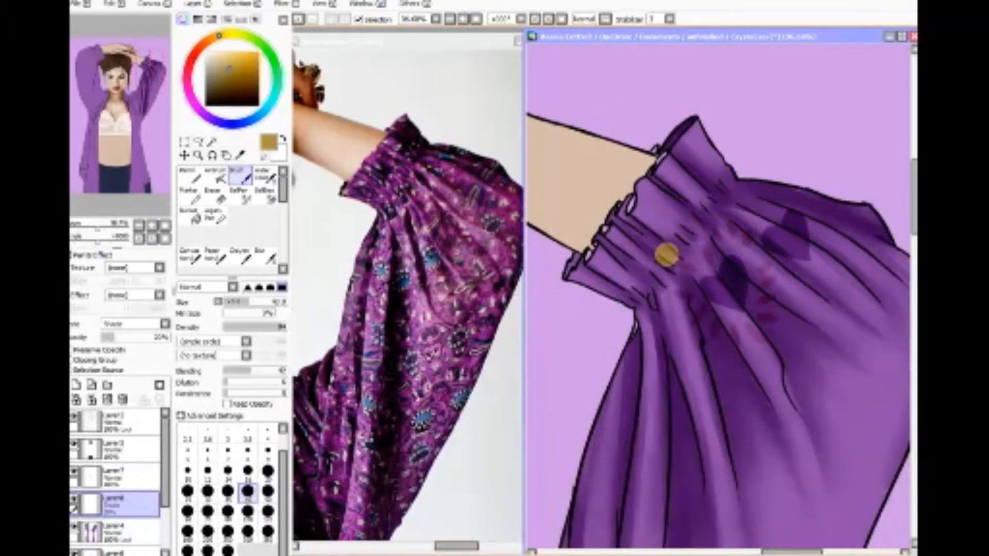
Step: Undo the gold brush marks painted around the hearts
left_click(888, 553)
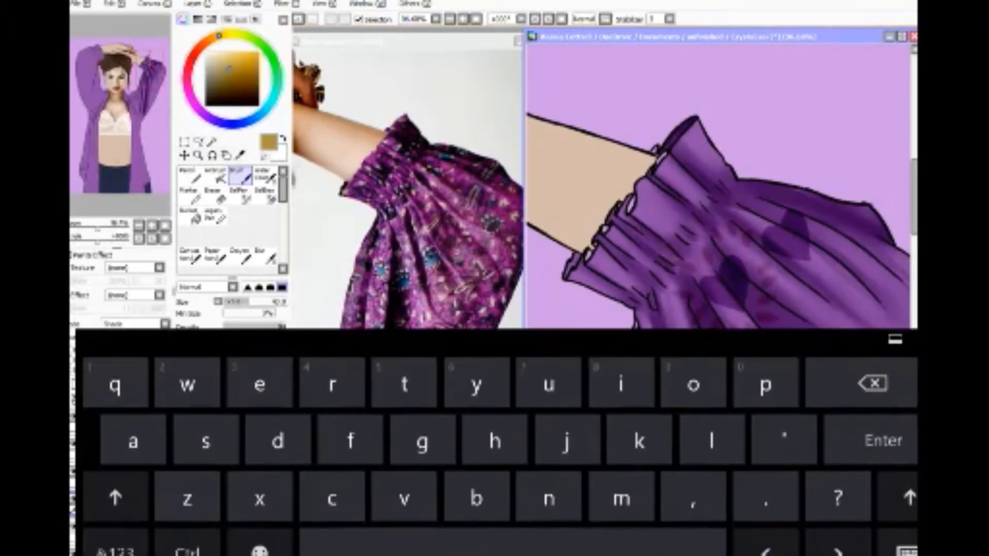
left_click(187, 546)
left_click(187, 495)
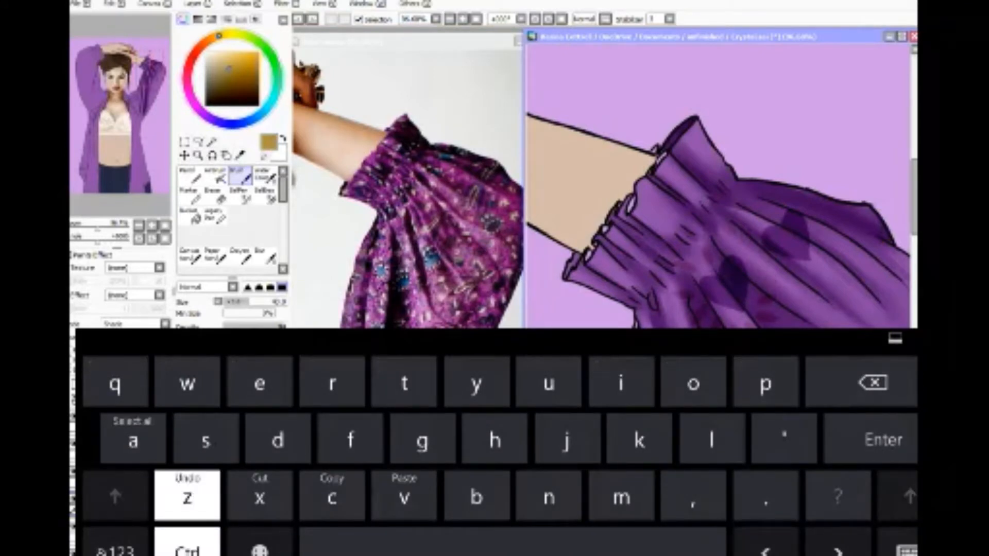
left_click(187, 496)
left_click(187, 495)
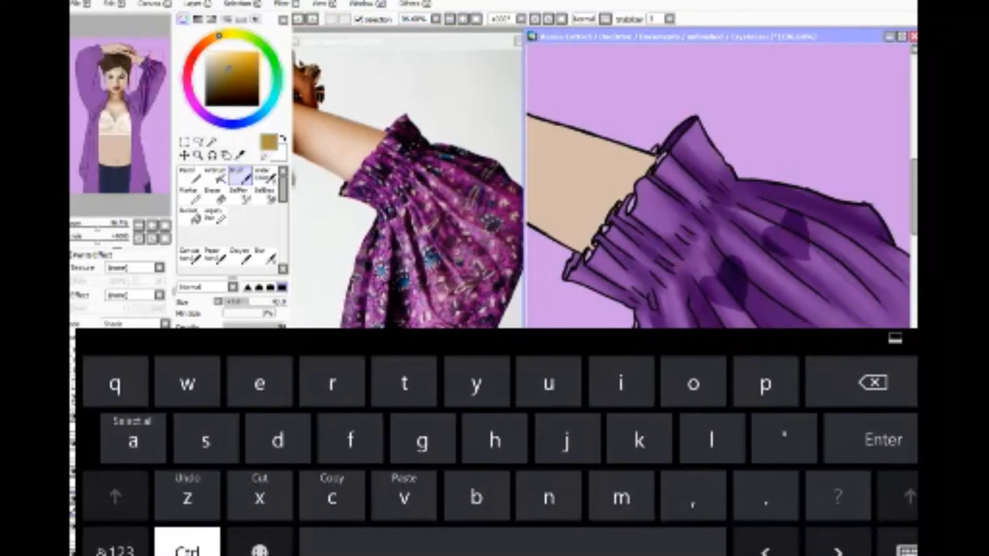
left_click(187, 546)
left_click(895, 338)
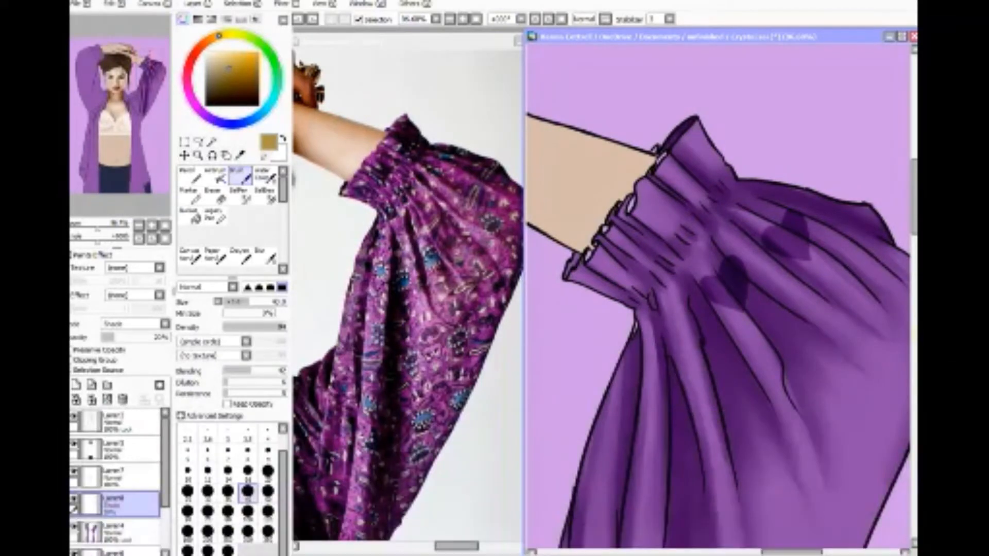
Step: Set the heart layer's opacity to 100% and enclose both hearts in a freehand lasso selection
left_click(198, 141)
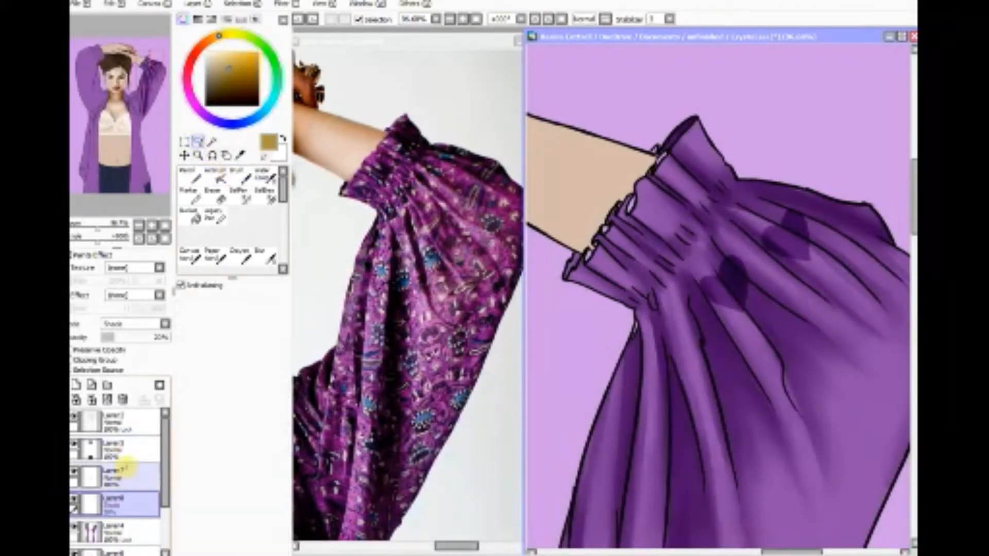
left_click_drag(116, 338, 177, 330)
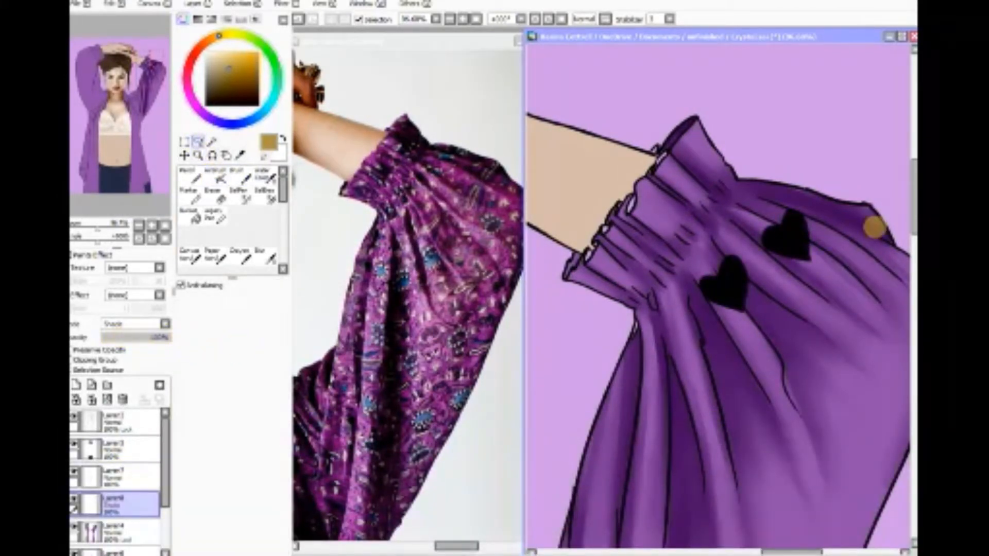
mouse_move(874, 228)
left_mouse_down()
mouse_move(855, 206)
mouse_move(665, 255)
mouse_move(712, 366)
mouse_move(823, 186)
mouse_move(779, 181)
left_mouse_up()
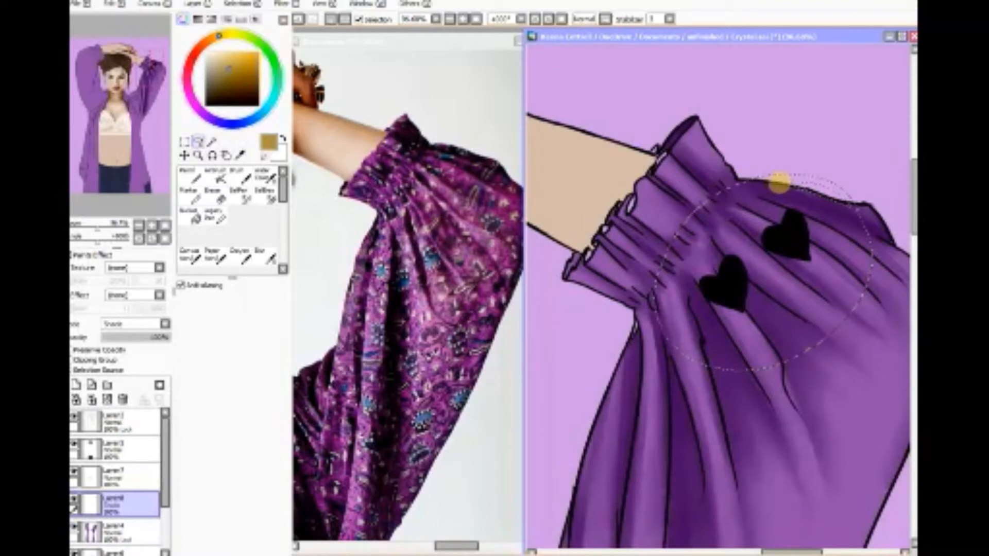
Step: Copy the selected pair of hearts and paste it three times
left_click(114, 4)
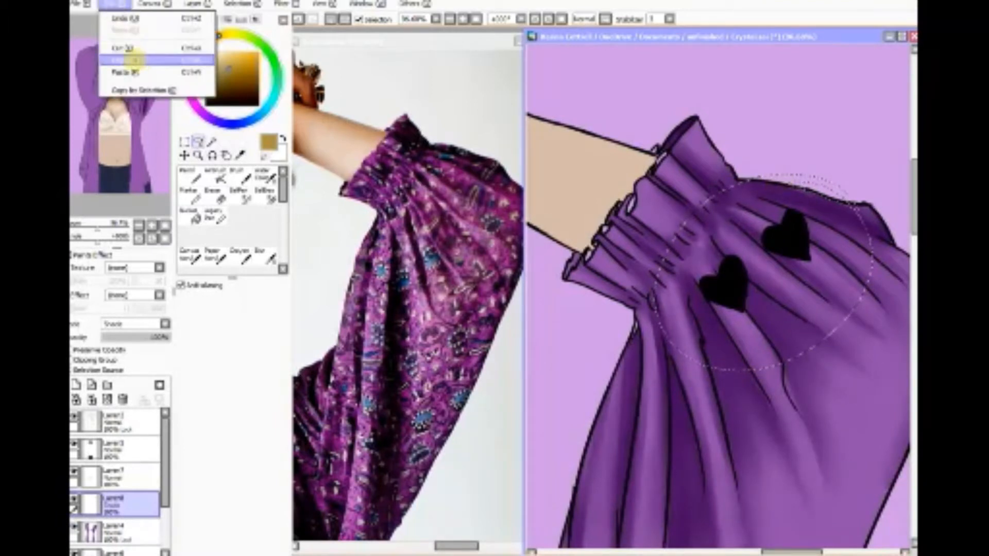
left_click(131, 60)
left_click(109, 4)
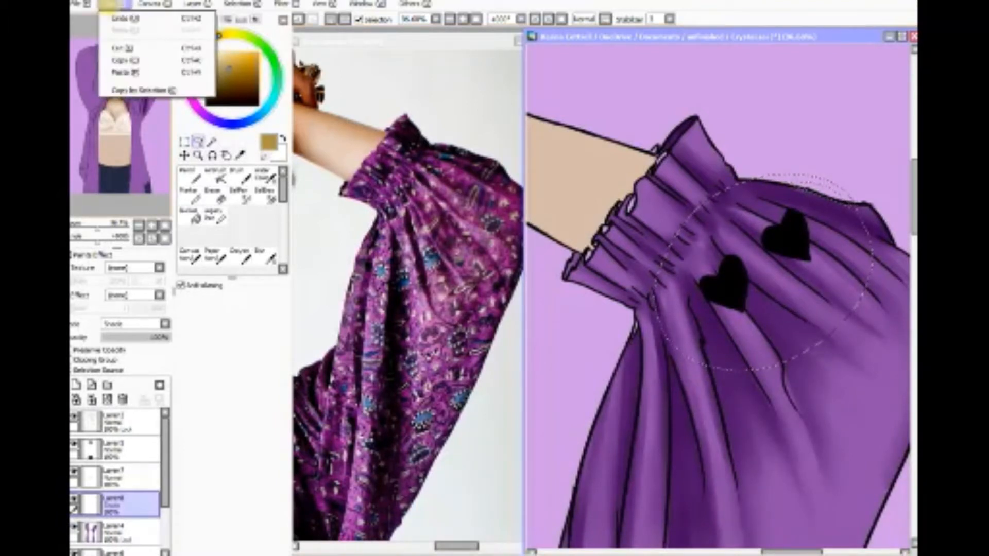
left_click(121, 72)
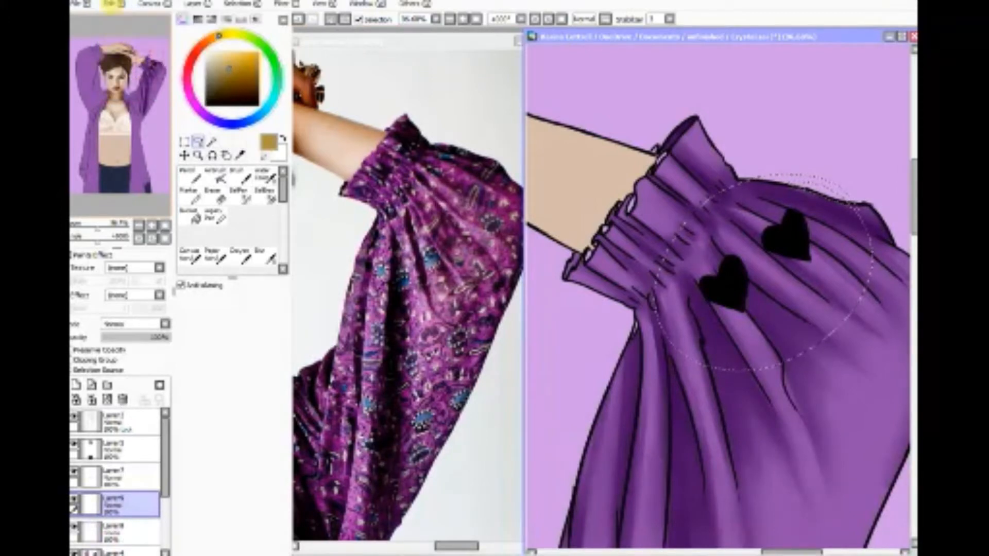
left_click(109, 4)
left_click(121, 72)
left_click(110, 4)
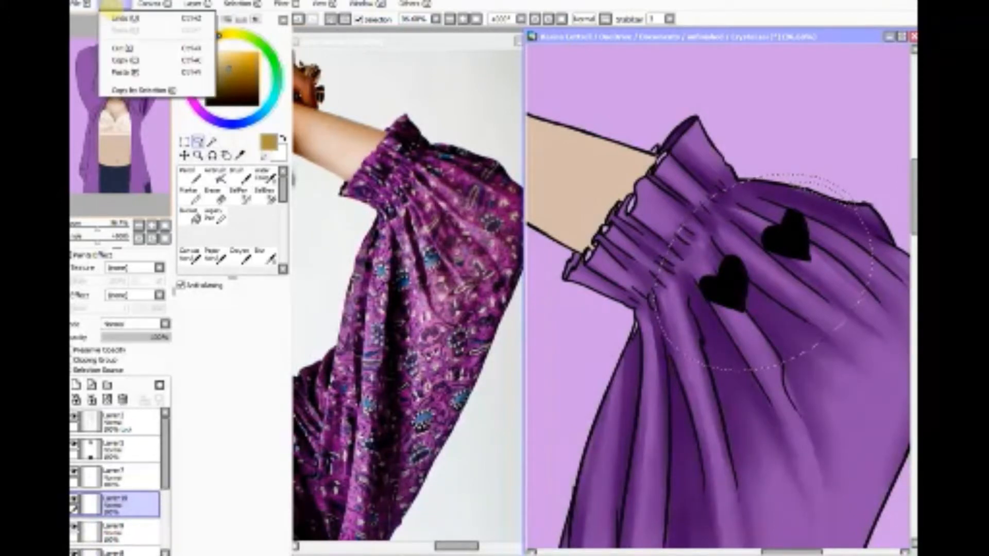
left_click(121, 72)
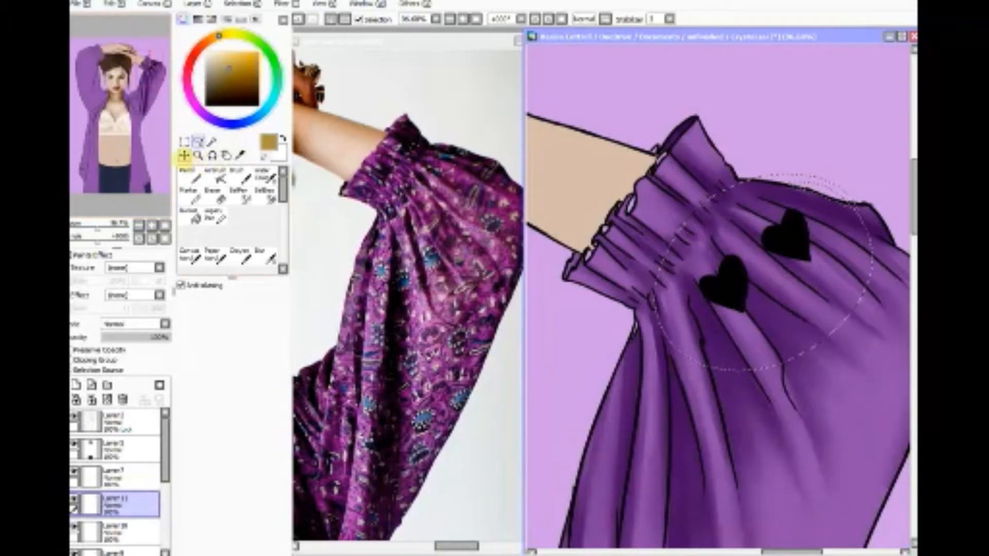
Step: Clear the selection and move the topmost pasted pair of hearts down the sleeve, directly below the original pair
left_click(236, 4)
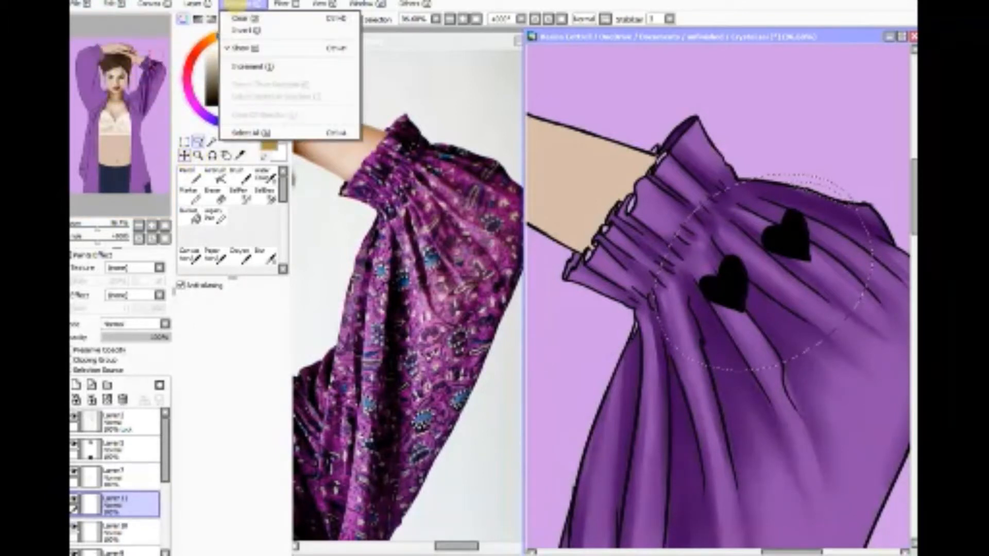
left_click(241, 29)
left_click(184, 155)
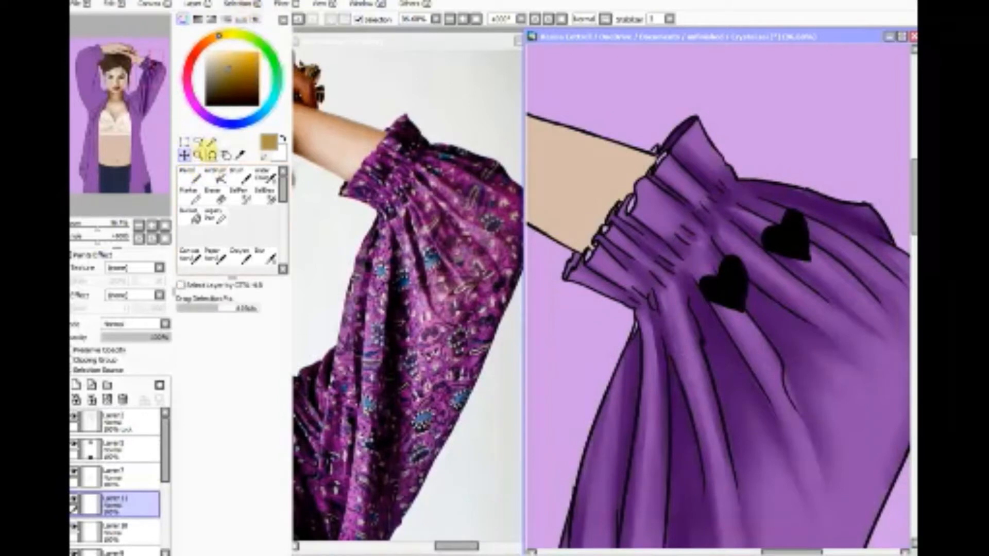
left_click_drag(793, 243, 778, 346)
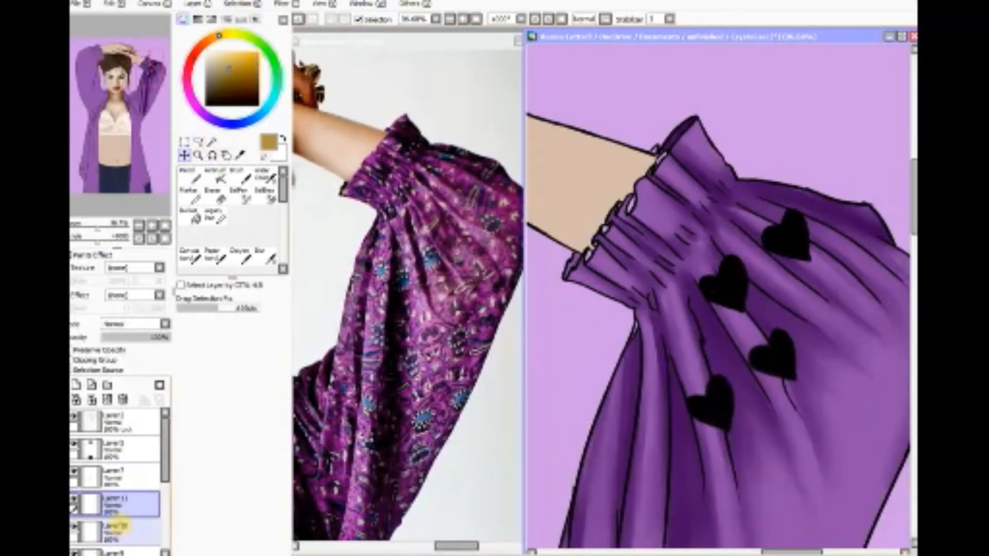
Step: Move the pair of hearts on Layer10 to the sleeve's upper outer side, beside the original pair
left_click(116, 531)
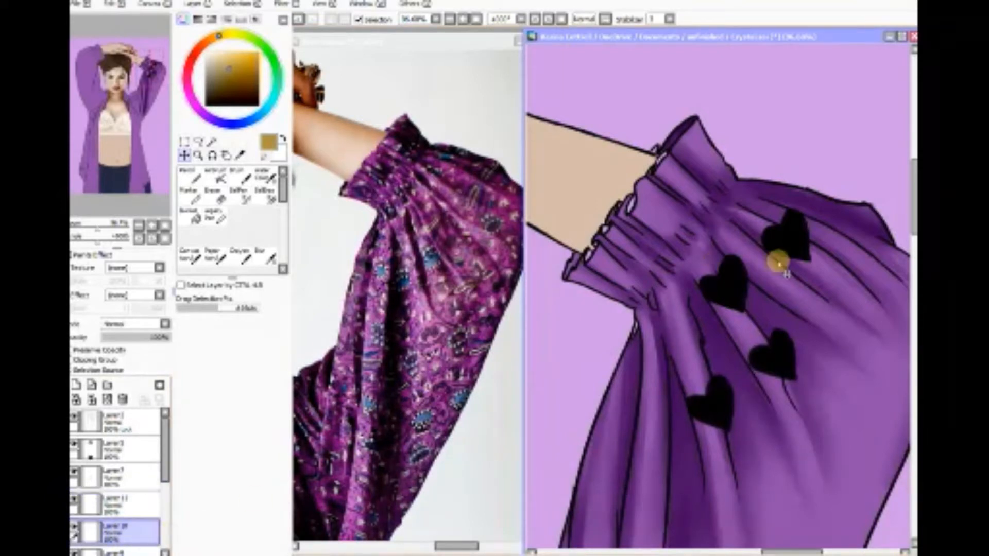
left_click_drag(804, 267, 897, 289)
left_click_drag(786, 552, 797, 547)
key("ctrl+z")
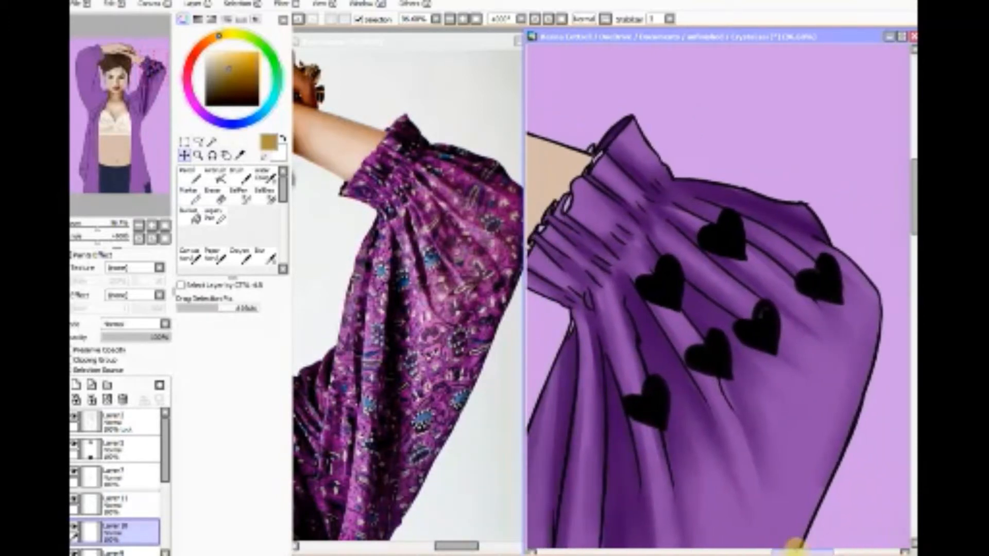
left_click_drag(758, 327, 763, 300)
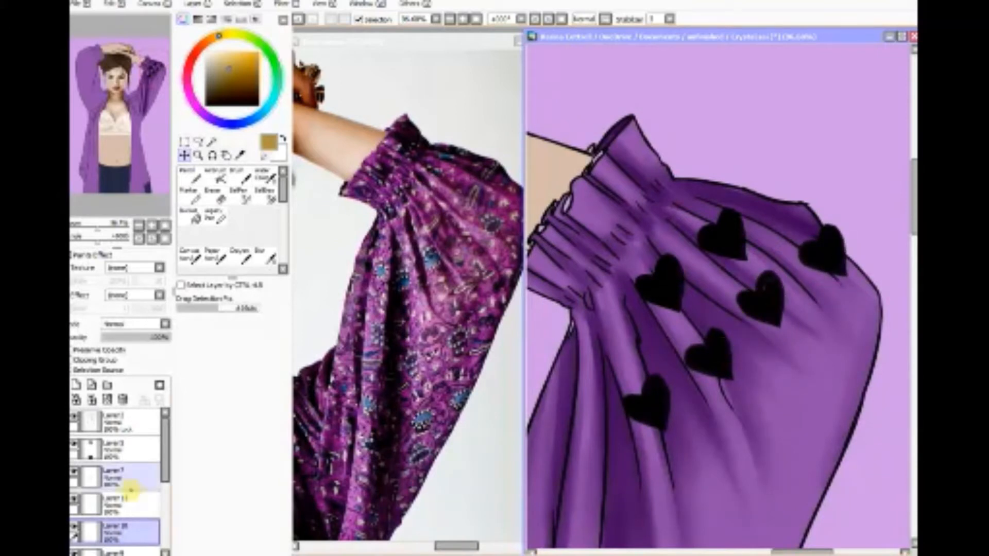
Step: Move the pair of hearts on Layer9 to the sleeve's lower outer side, below the outer upper pair
scroll(136, 489, "down", 3)
left_click(137, 455)
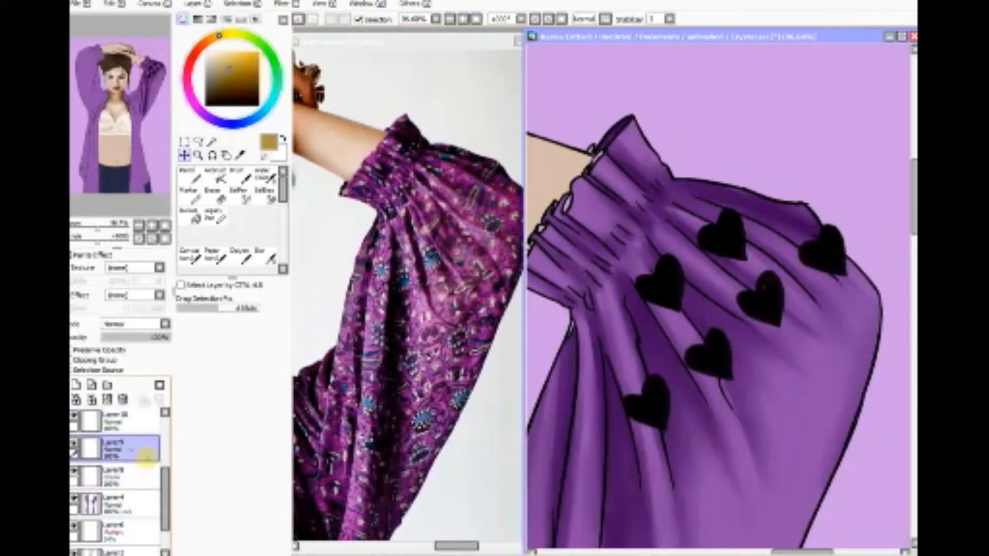
left_click_drag(660, 294, 794, 401)
Step: Merge the three pasted heart layers, starting from Layer11, down into the original Shade heart layer
left_click_drag(164, 495, 163, 469)
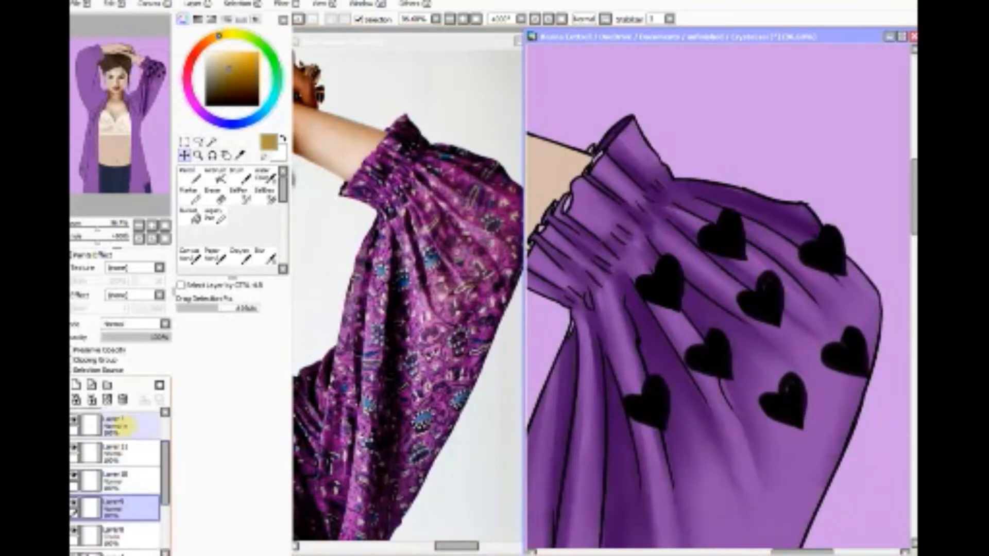
left_click(120, 453)
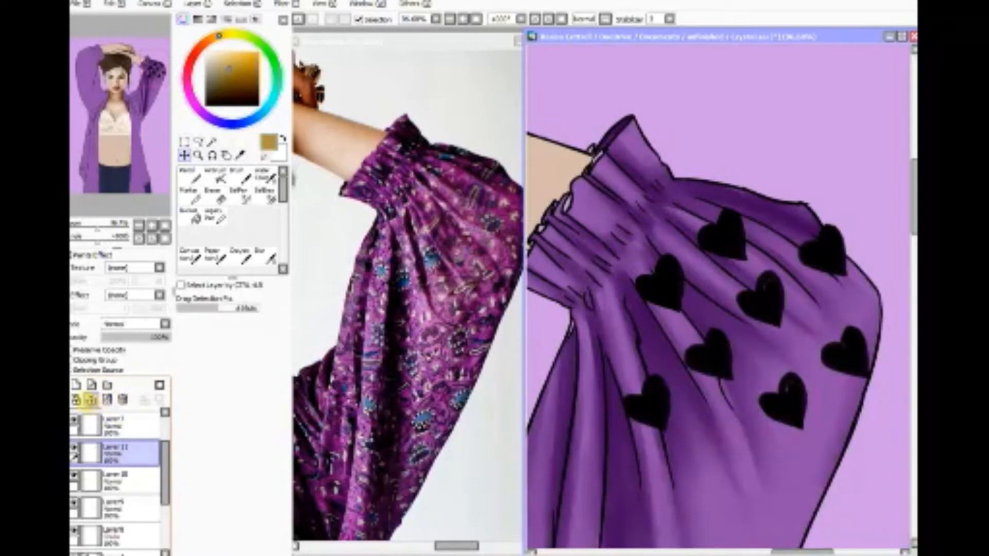
left_click(90, 401)
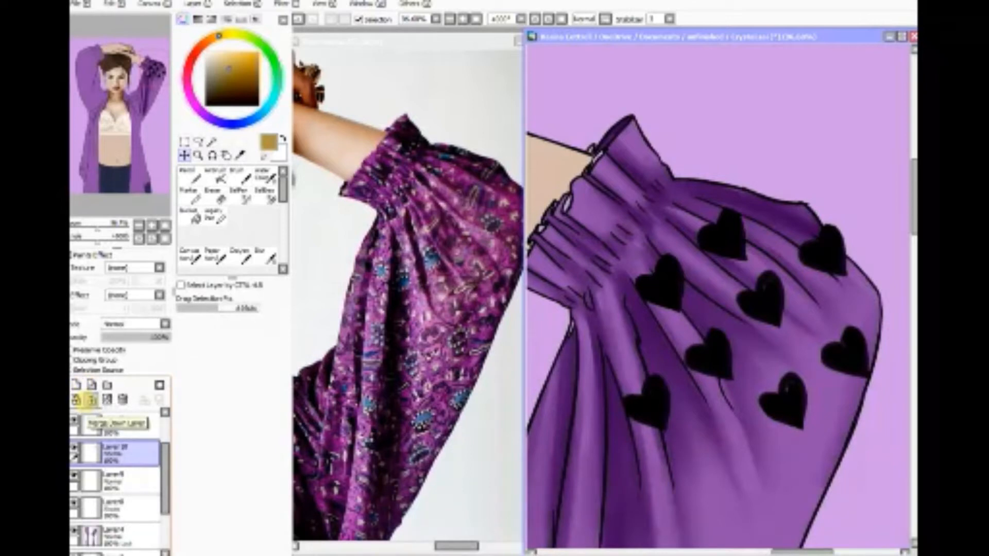
left_click(90, 400)
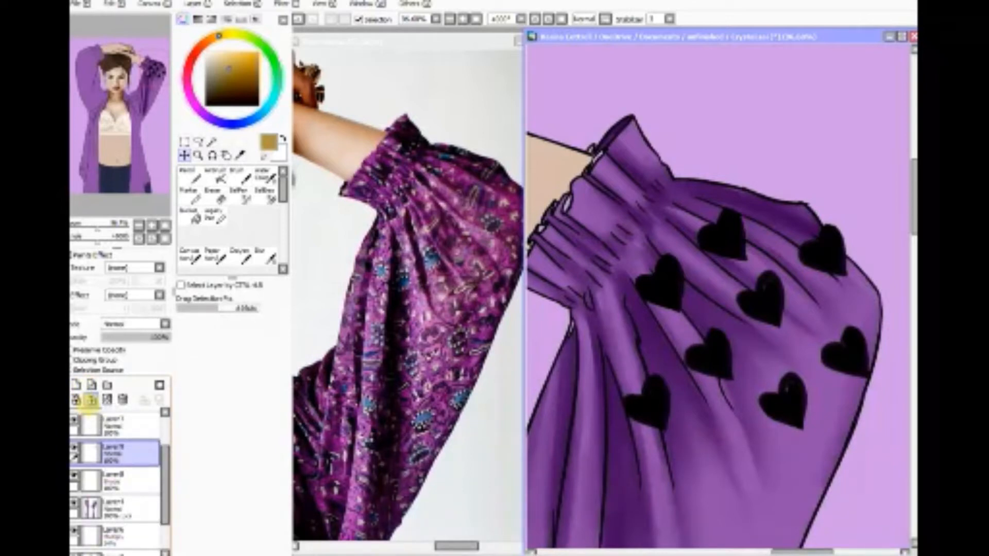
left_click(90, 401)
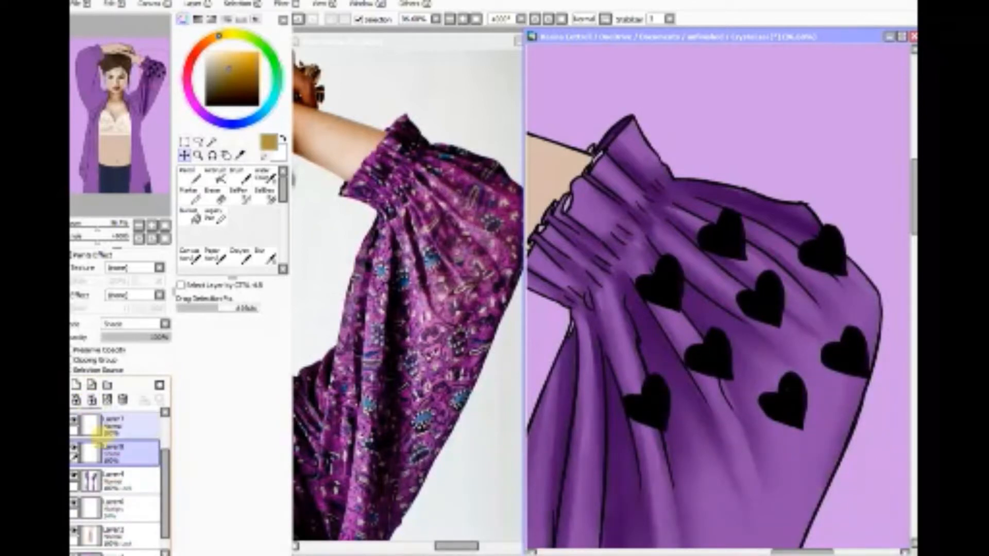
Step: Lasso all eight hearts on the upper sleeve, copy them, and place the pasted group lower down the sleeve
left_click(139, 225)
left_click(139, 225)
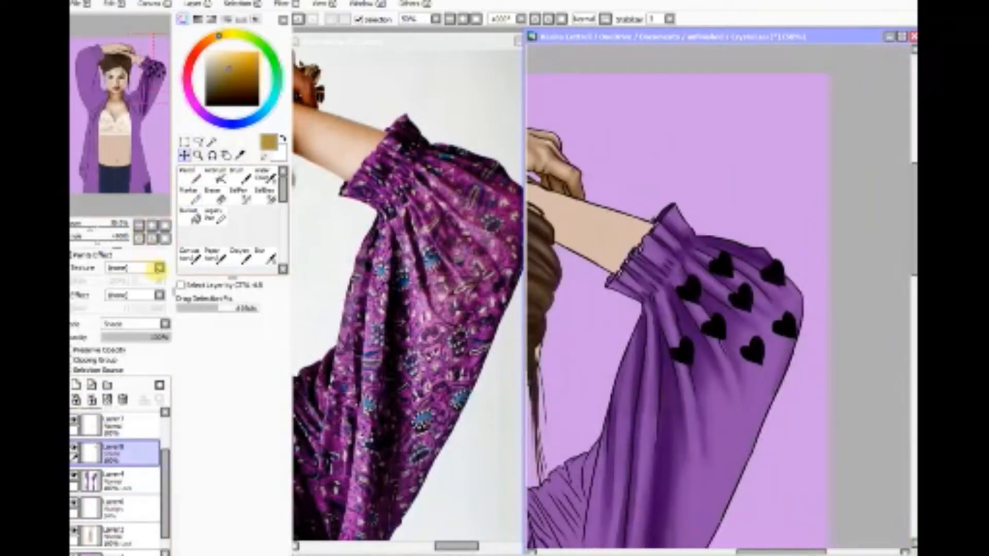
left_click(198, 142)
mouse_move(716, 221)
left_mouse_down()
mouse_move(782, 216)
mouse_move(643, 299)
mouse_move(759, 400)
mouse_move(790, 235)
mouse_move(752, 219)
left_mouse_up()
left_click(114, 4)
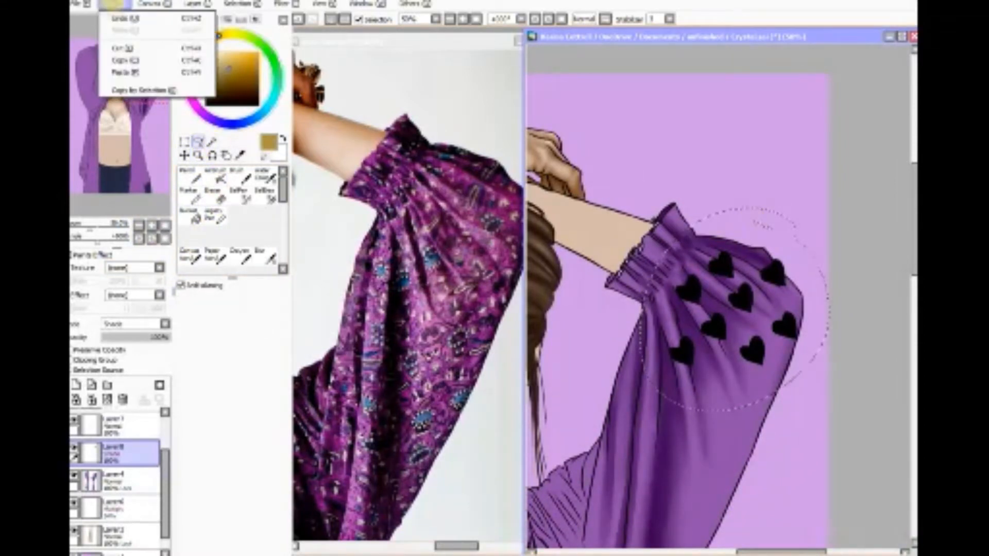
left_click(123, 61)
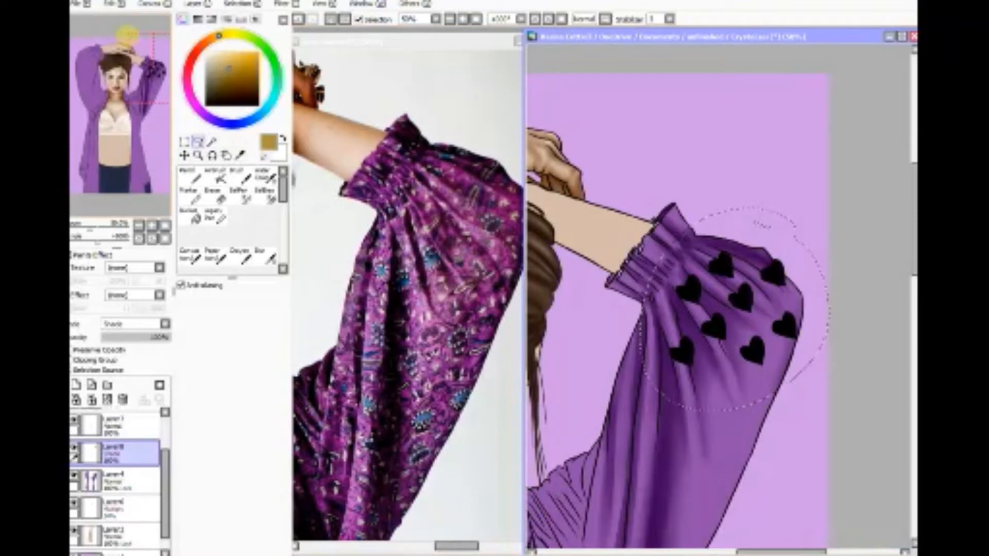
left_click(114, 4)
left_click(128, 72)
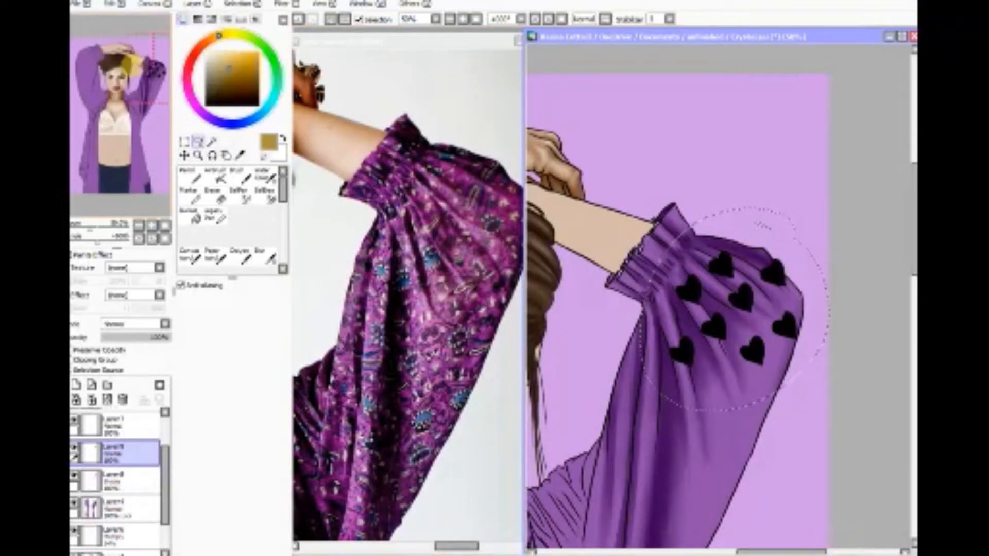
left_click_drag(729, 326, 665, 434)
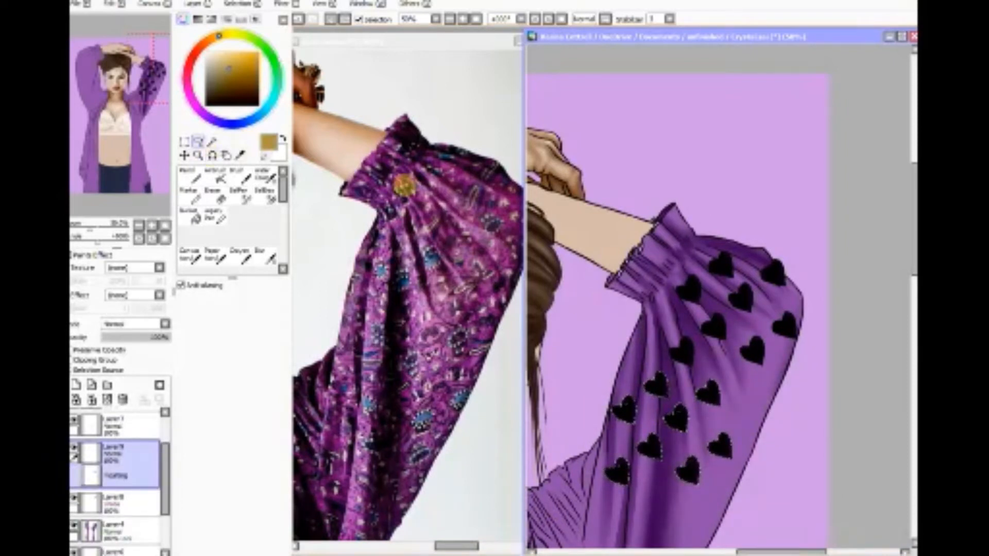
Step: Lasso the outermost heart of the lower group, copy it, and place the pasted heart at the sleeve's inner edge just below the cuff
mouse_move(743, 413)
left_mouse_down()
mouse_move(719, 418)
mouse_move(702, 441)
mouse_move(711, 466)
mouse_move(737, 466)
mouse_move(745, 425)
mouse_move(736, 398)
left_mouse_up()
left_click(107, 4)
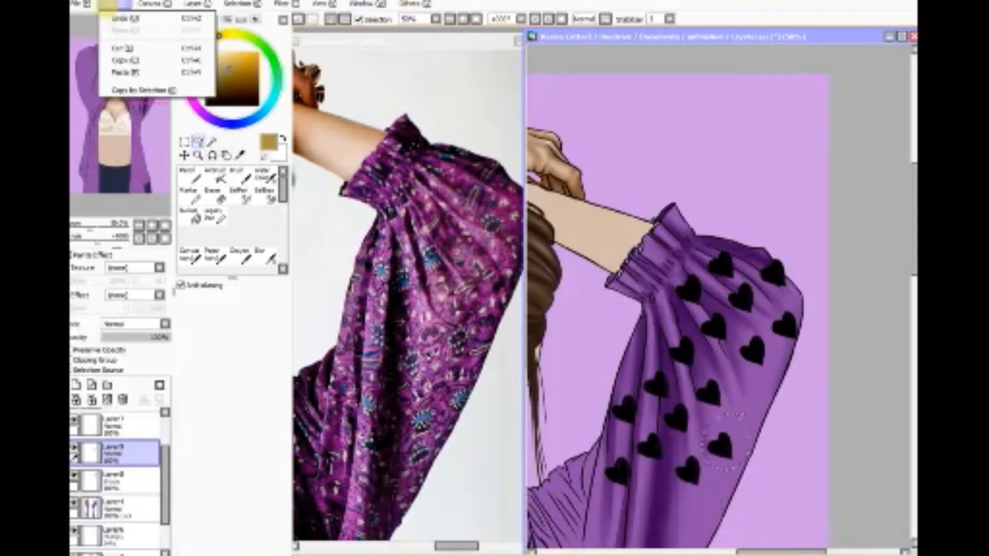
left_click(125, 61)
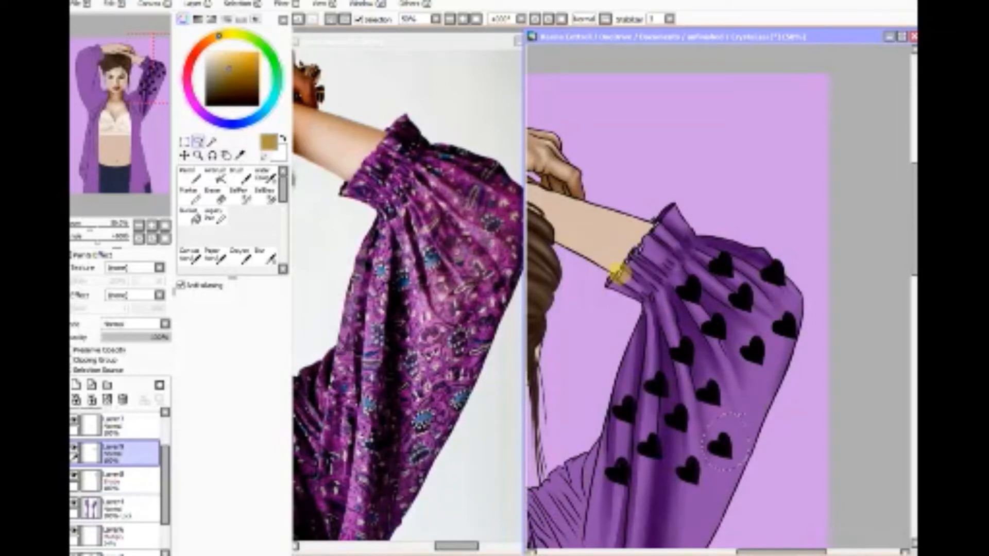
left_click(107, 4)
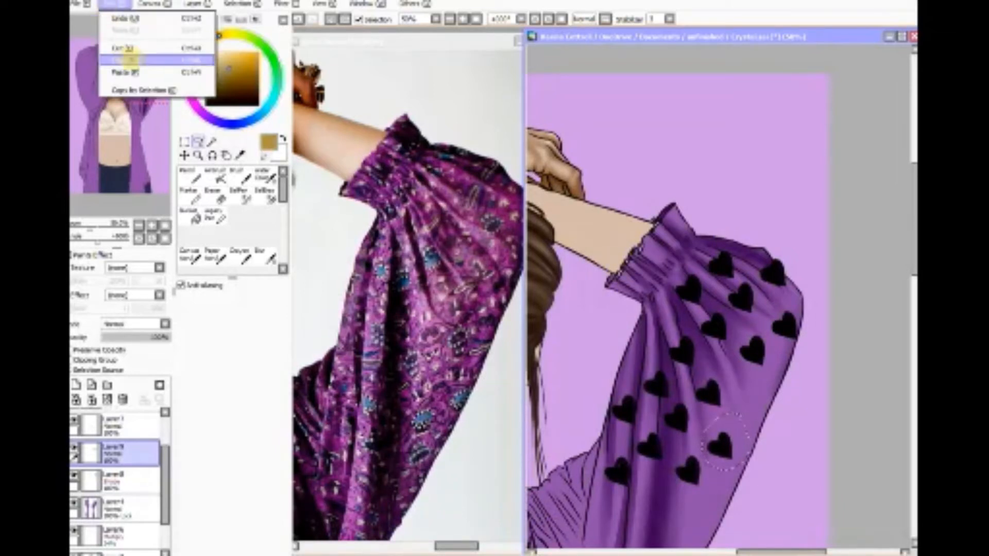
left_click(128, 59)
left_click(108, 4)
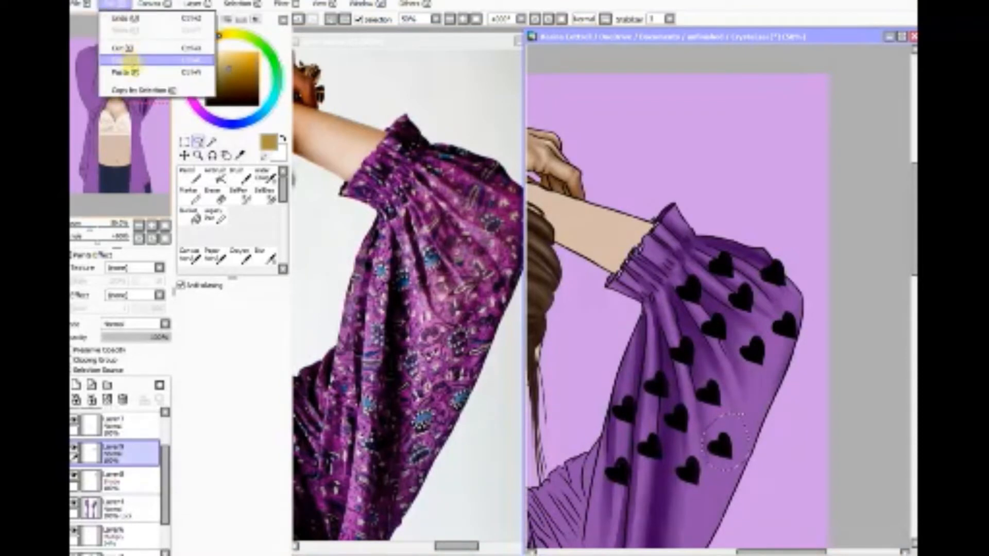
left_click(134, 69)
left_click_drag(724, 447, 653, 325)
Step: Paste another copy of the single heart onto its own layer and clear the selection
left_click(110, 4)
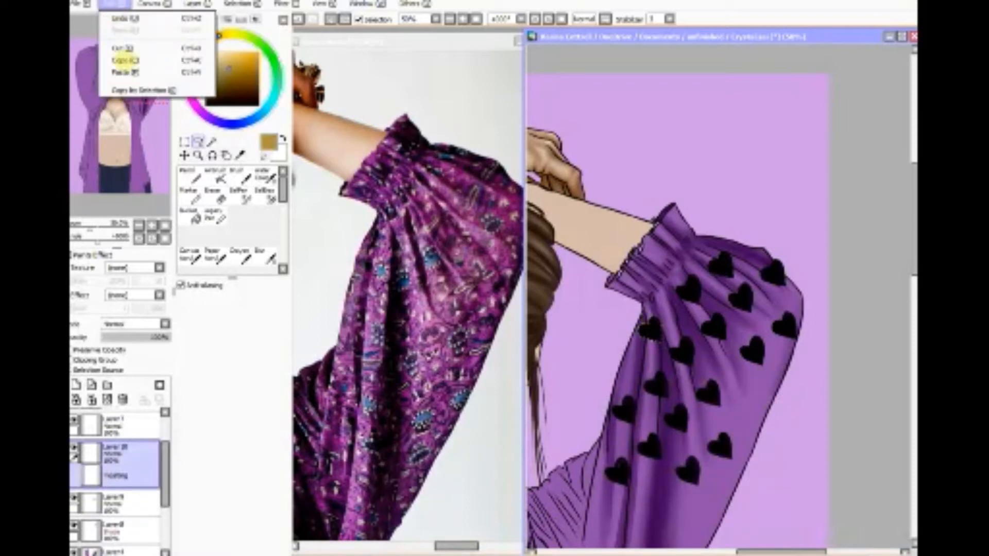
left_click(121, 72)
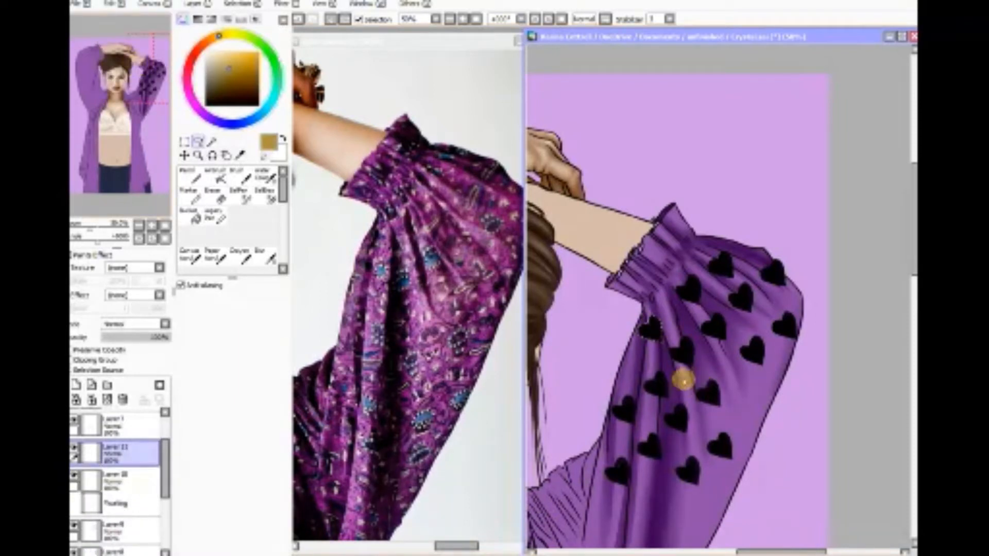
left_click(242, 4)
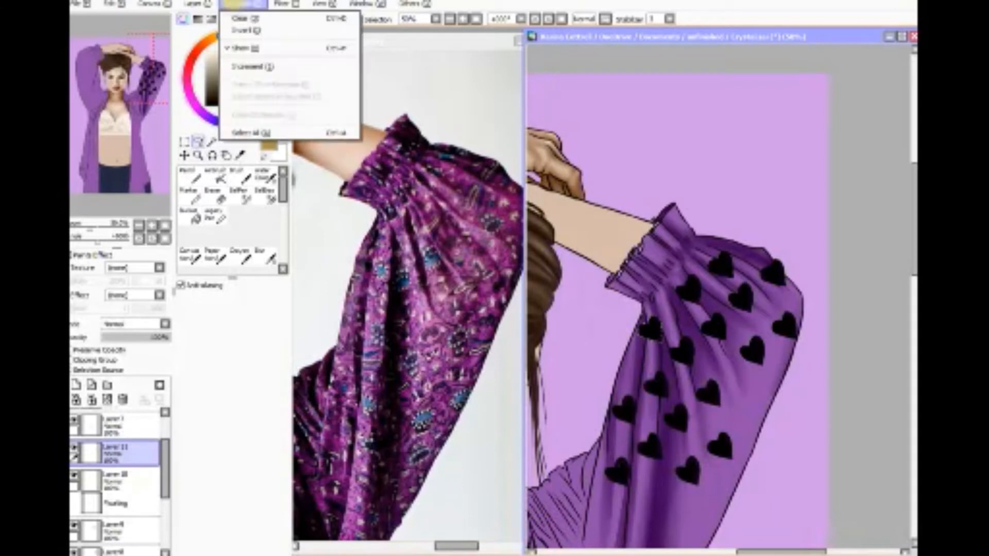
left_click(240, 18)
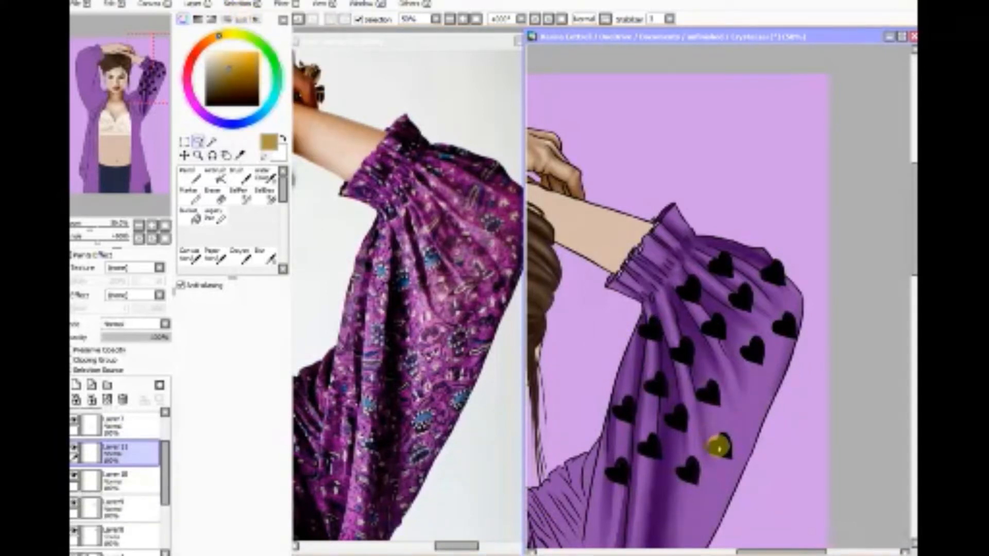
left_click_drag(749, 396, 751, 390)
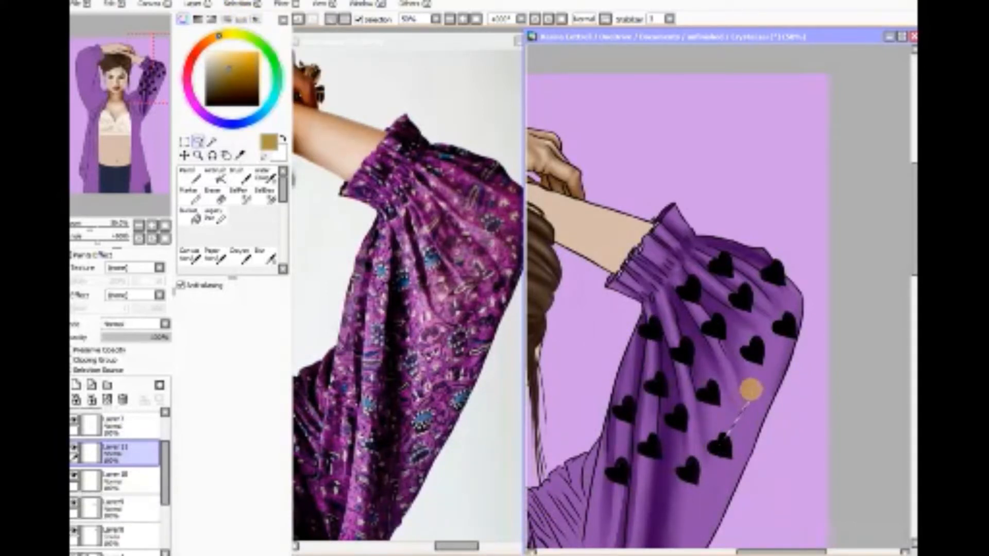
left_click(111, 4)
left_click(130, 21)
Step: Move the heart on Layer11 into the gap on the sleeve's outer side, between the upper and lower groups
left_click(185, 155)
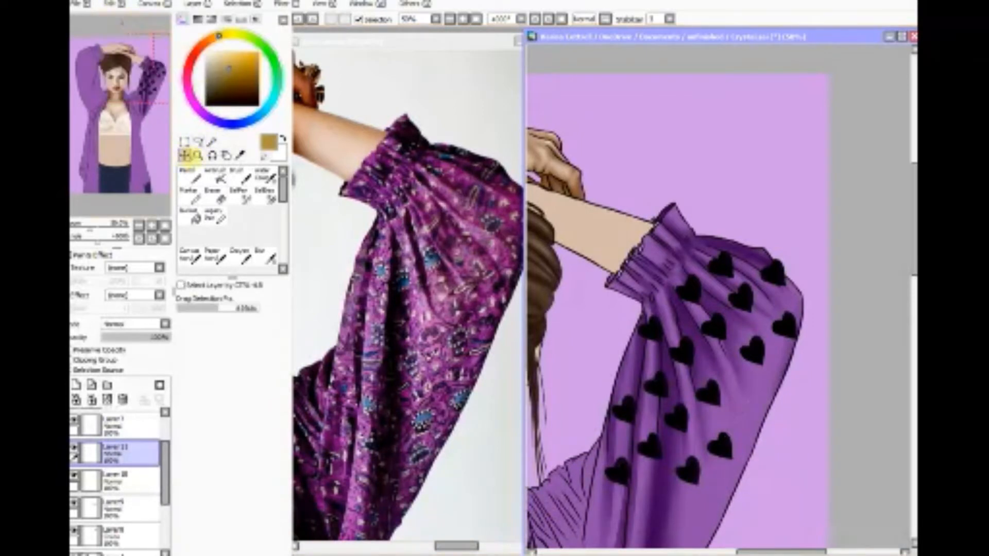
left_click_drag(721, 442, 747, 410)
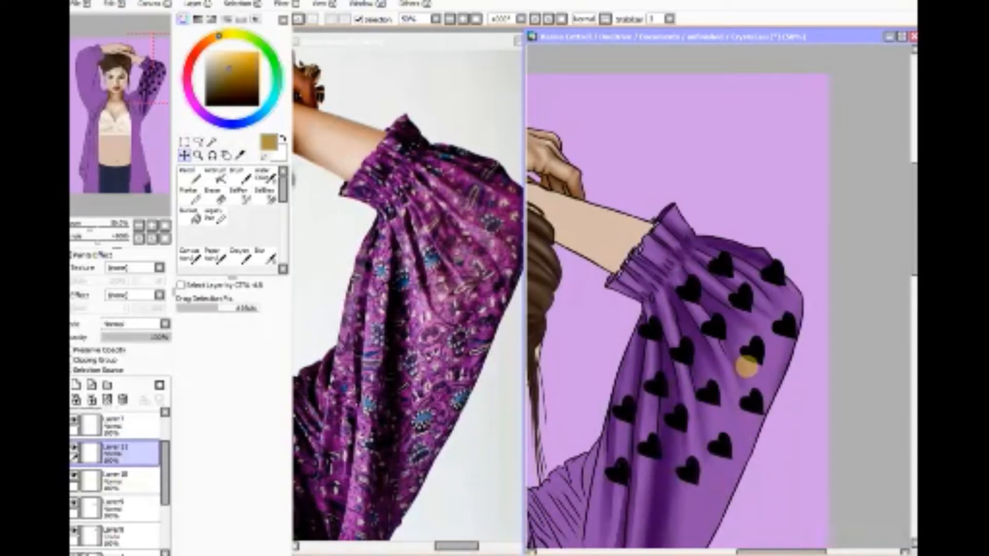
Step: Paste three more single hearts and place them in a diagonal row across the gathered cuff
left_click(115, 4)
left_click(124, 72)
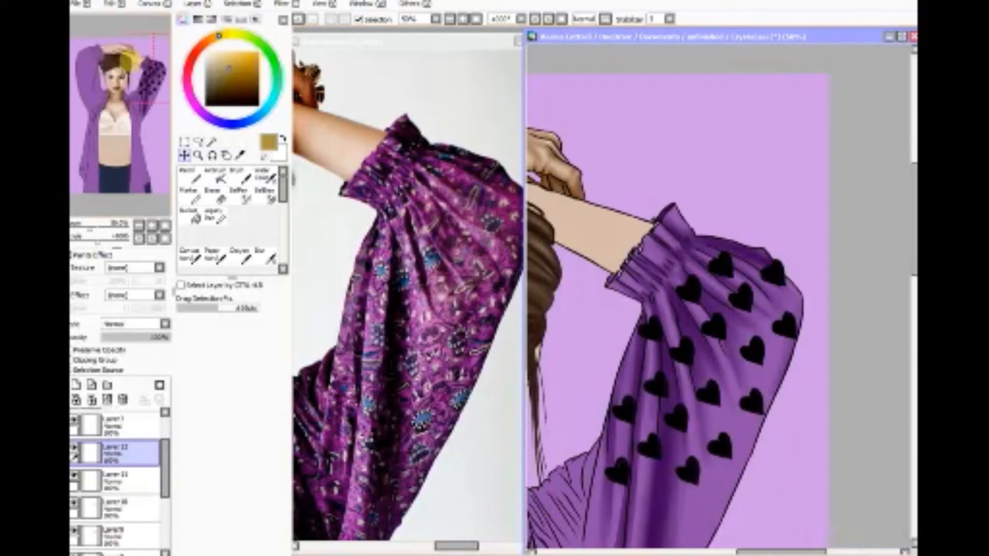
left_click_drag(754, 348, 674, 246)
left_click(113, 4)
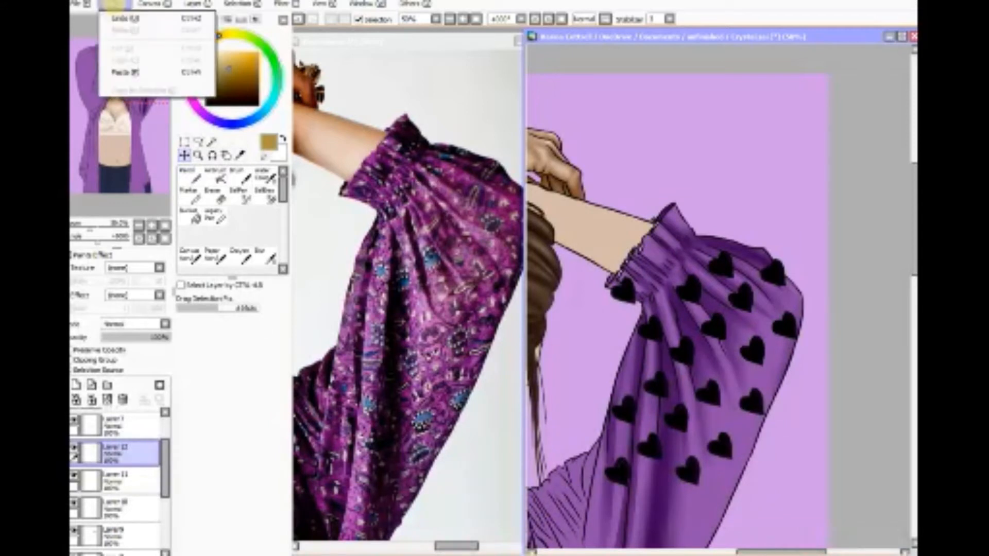
left_click(124, 72)
left_click_drag(739, 449, 661, 261)
left_click(110, 3)
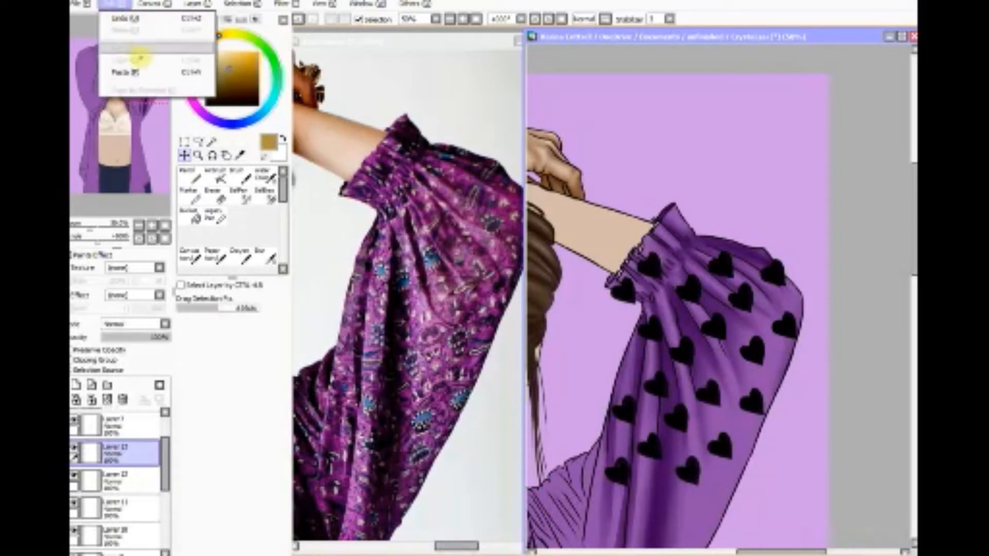
left_click(124, 72)
left_click_drag(751, 405, 701, 198)
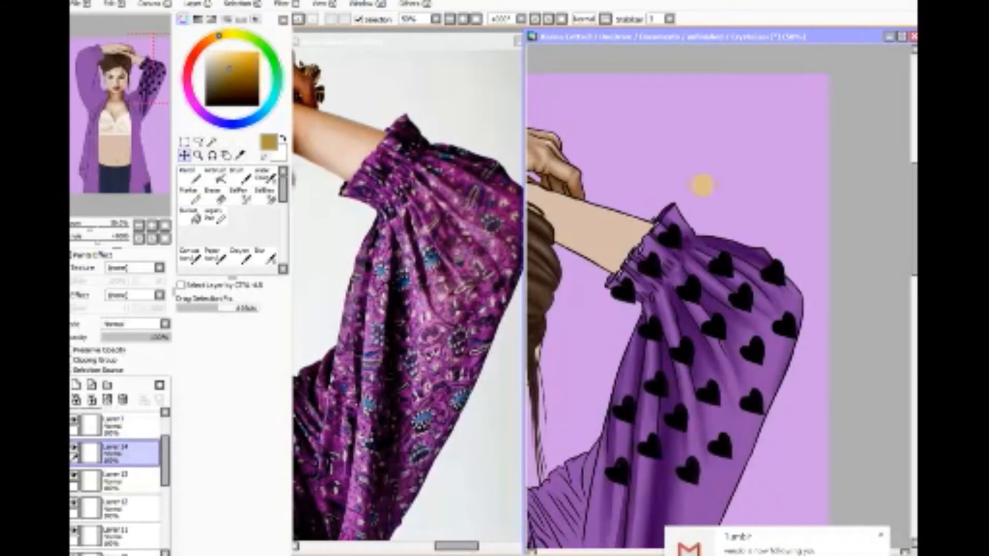
left_click(881, 535)
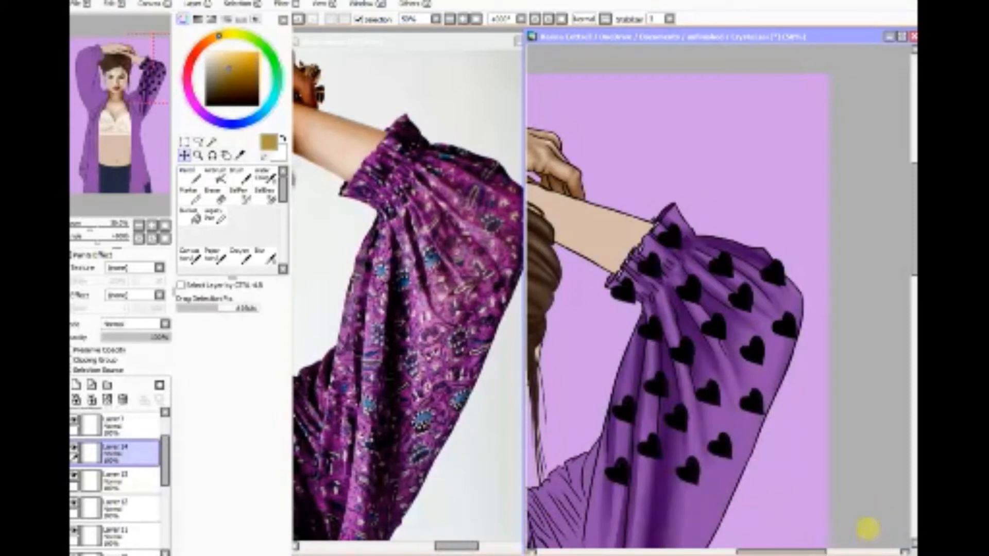
Step: Paste two more single hearts, placing one on the sleeve's inner edge at mid-height and one overlapping its outer edge
left_click(110, 3)
left_click(124, 72)
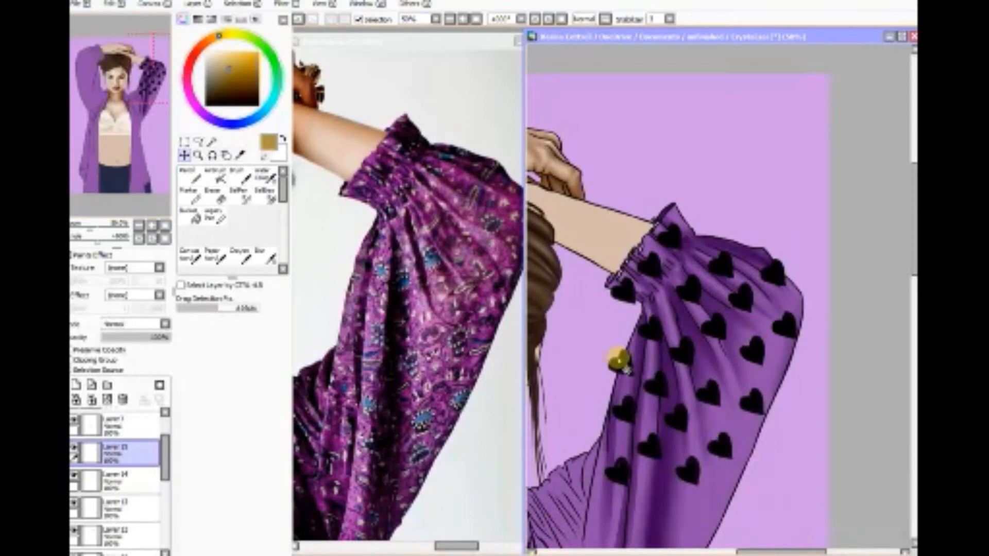
left_click_drag(618, 359, 620, 357)
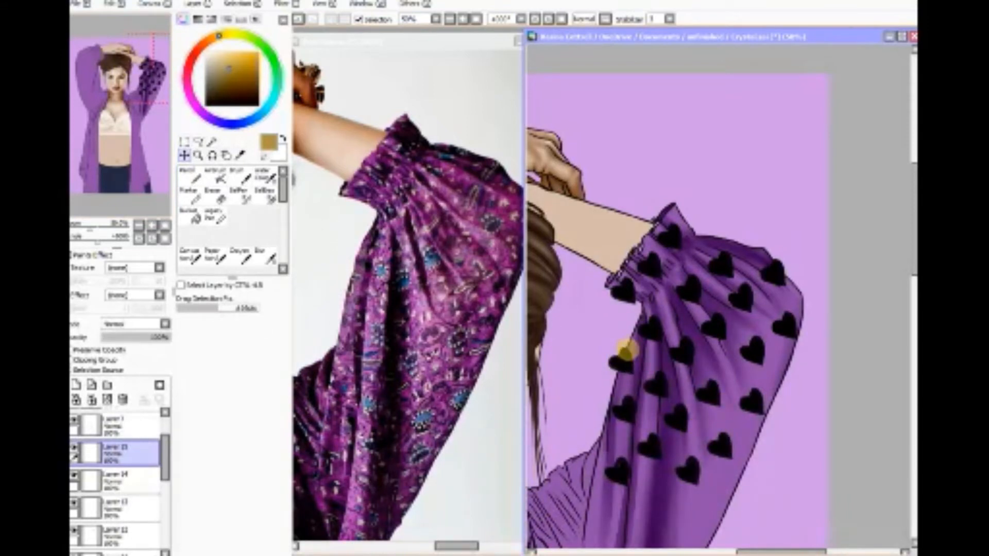
left_click(109, 4)
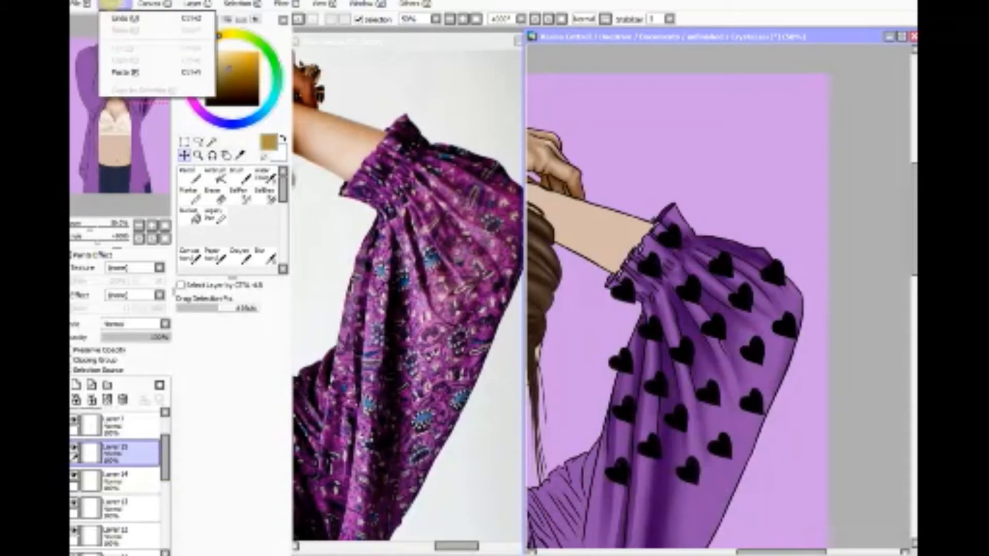
left_click(123, 72)
left_click_drag(729, 439, 782, 366)
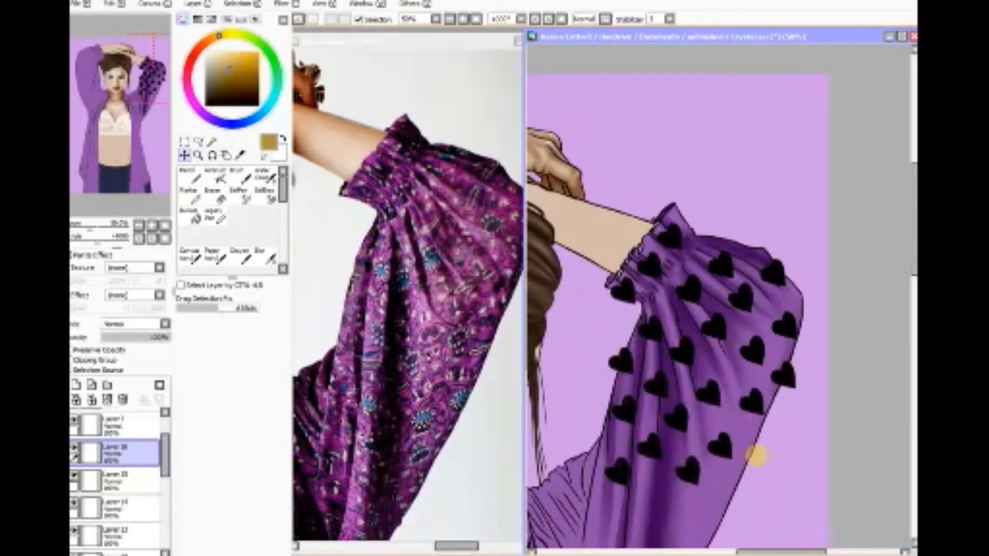
Step: Merge all the pasted heart layers, starting from Layer16, down into the Shade heart layer
left_click(89, 400)
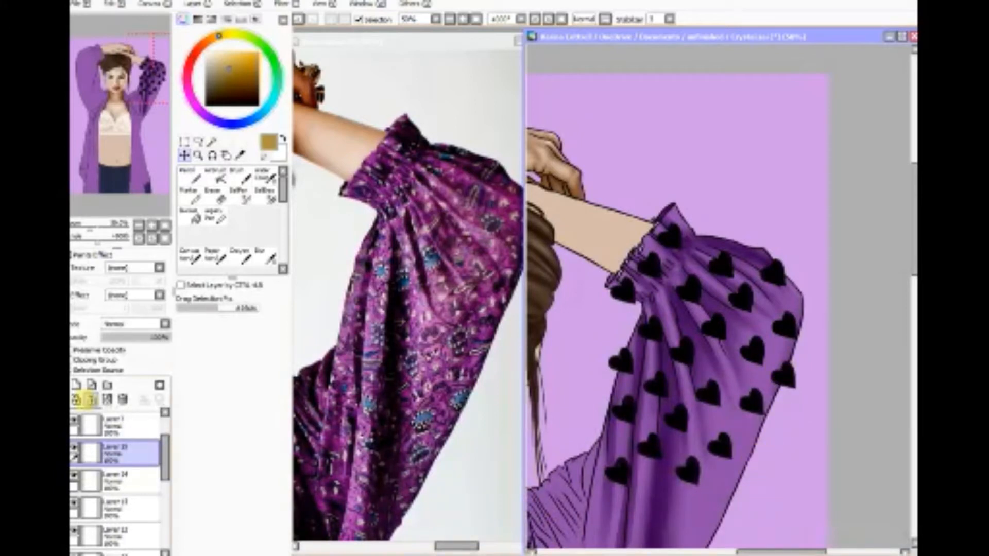
left_click(90, 400)
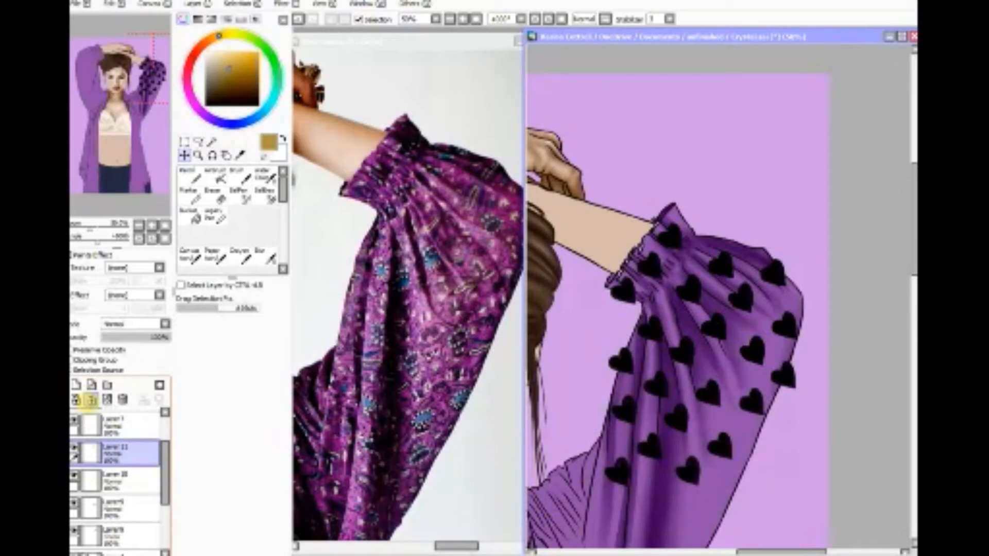
left_click(92, 400)
left_click(92, 399)
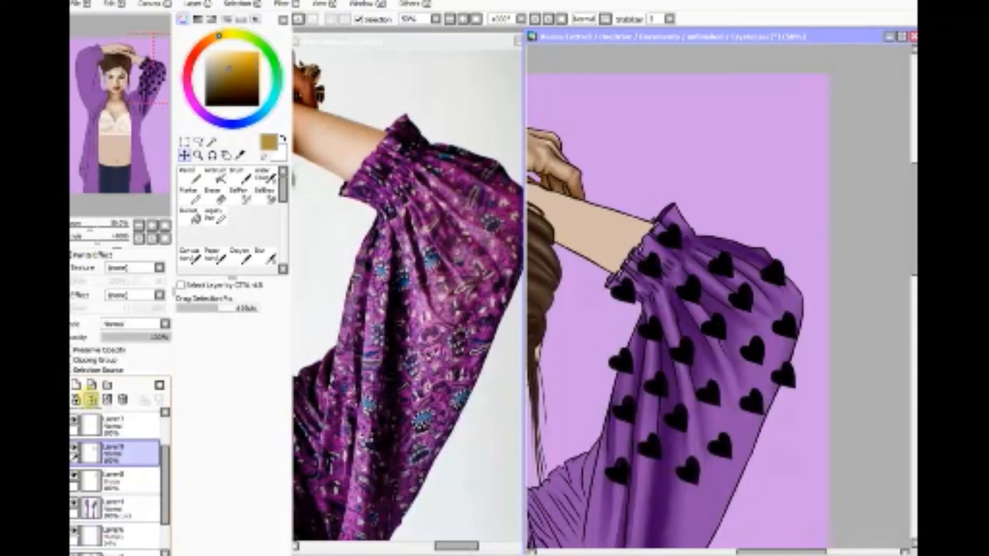
left_click(92, 400)
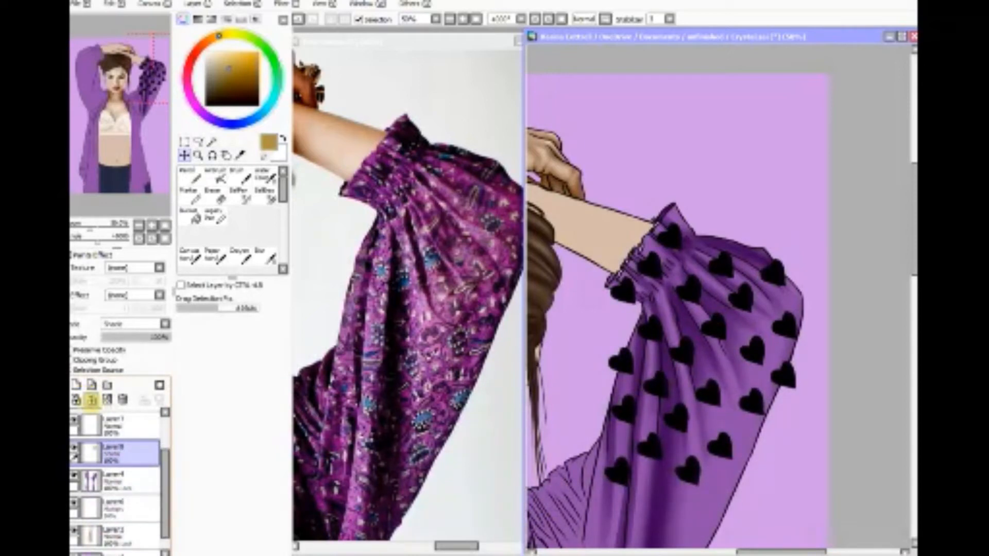
Step: On the topmost layer, select the background outside the figure and the area between the head and sleeve with the Magic Wand
left_click(212, 143)
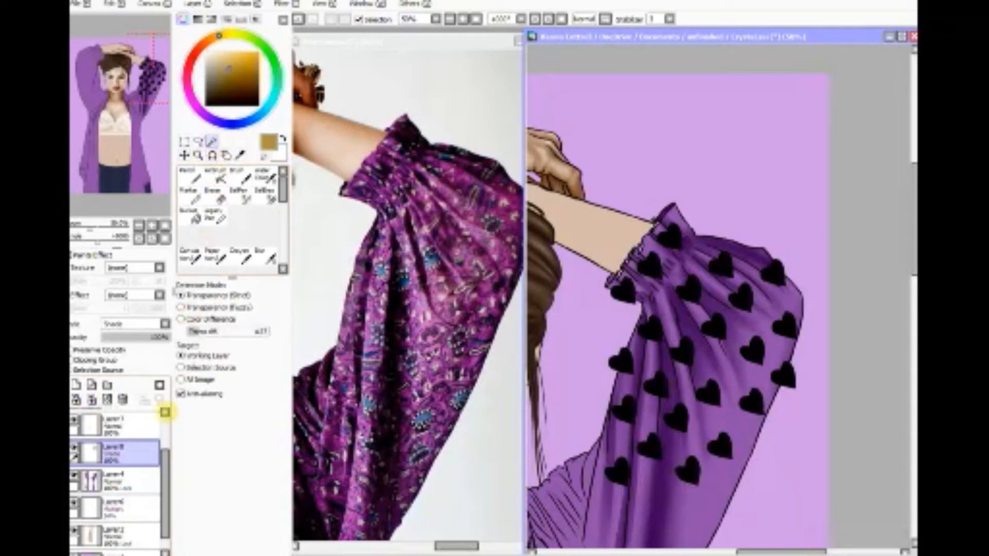
left_click_drag(165, 475, 162, 432)
left_click(153, 421)
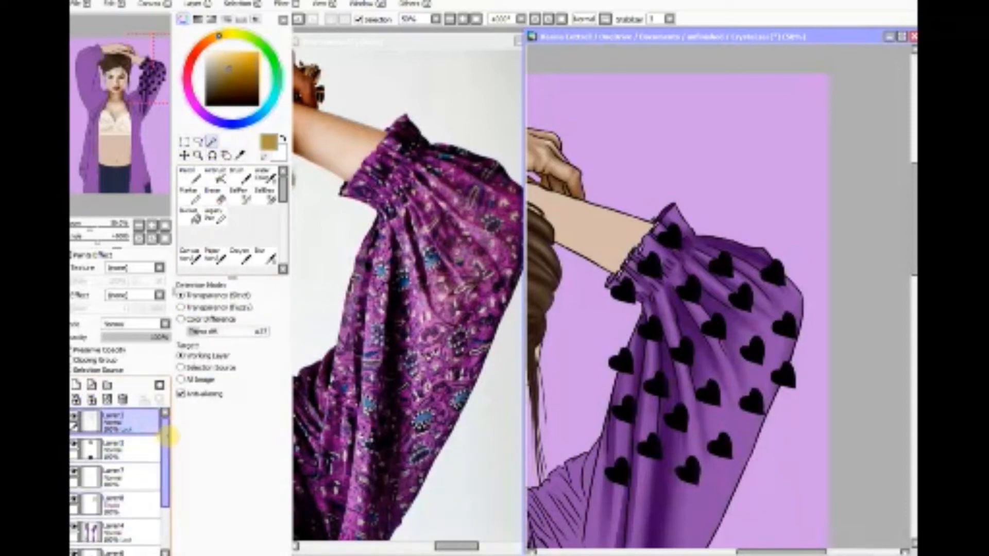
left_click(783, 194)
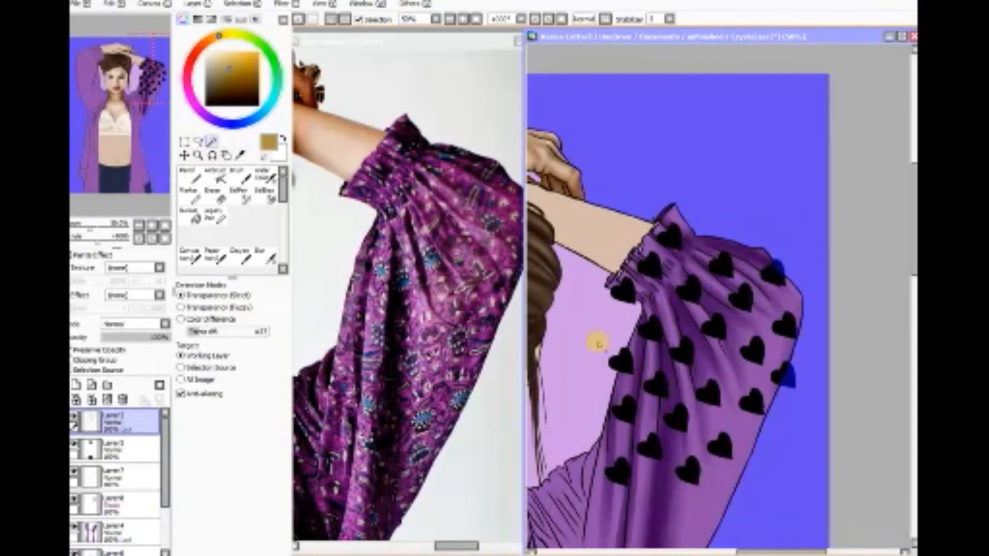
left_click(598, 343)
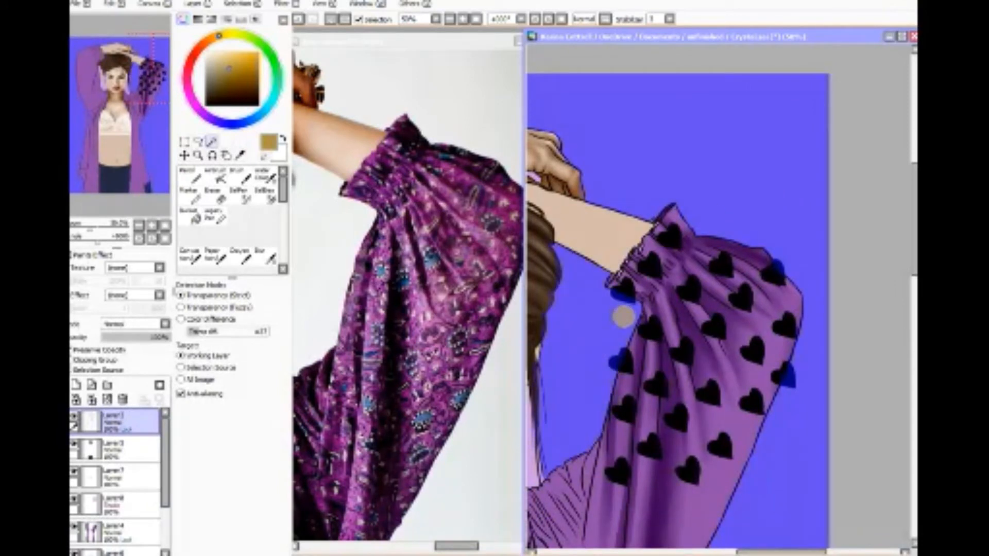
Step: Expand the background selection twice, clear the heart parts outside the sleeve from the Shade heart layer, and deselect
left_click(238, 4)
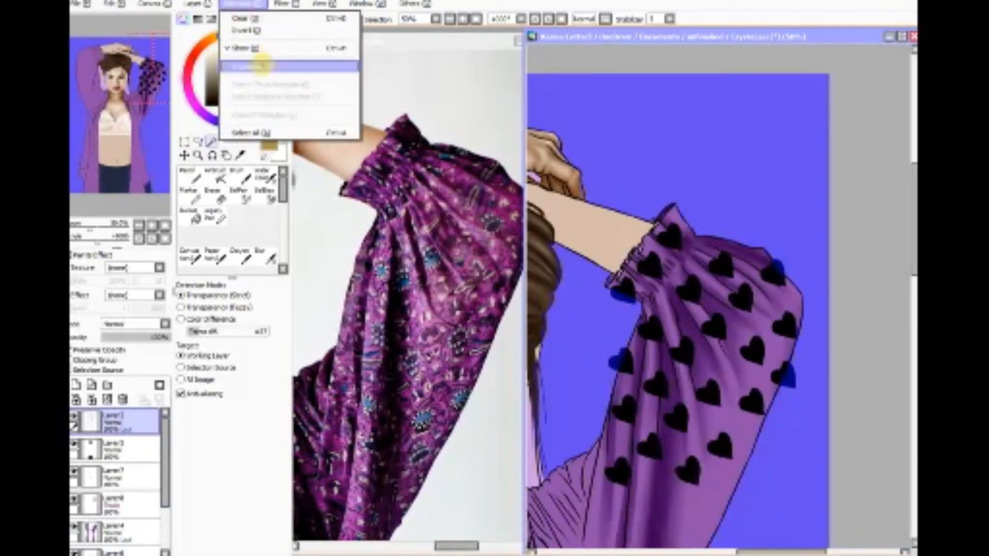
left_click(256, 63)
left_click(238, 4)
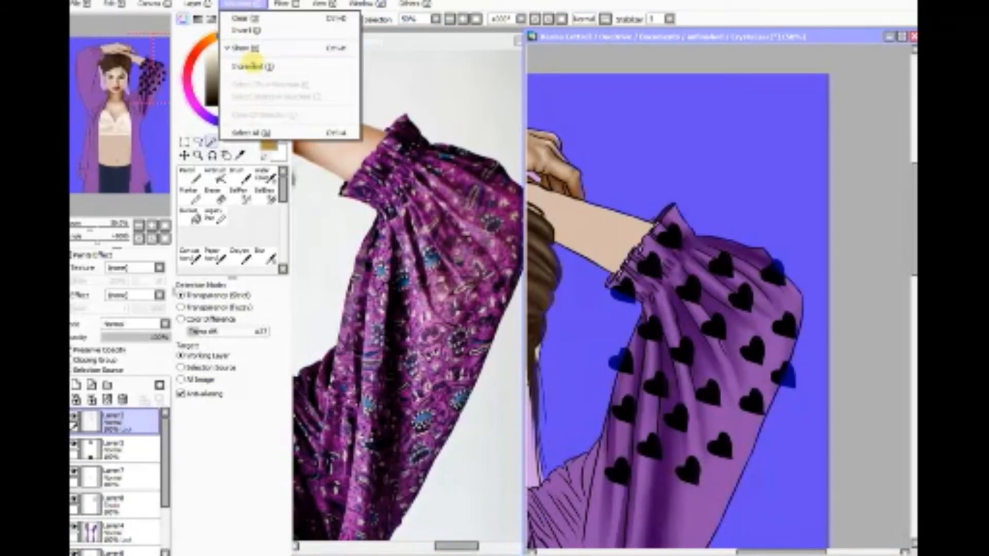
left_click(252, 66)
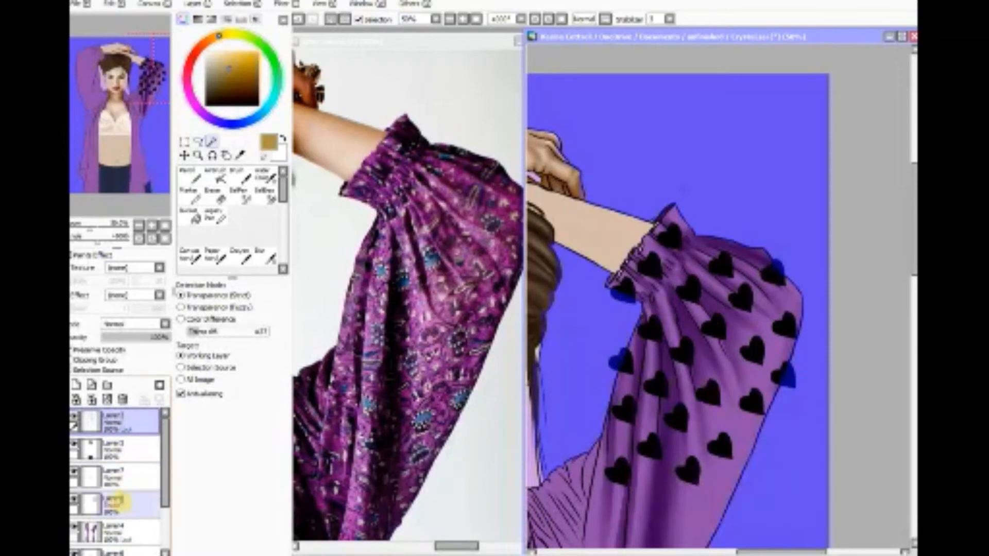
left_click(123, 505)
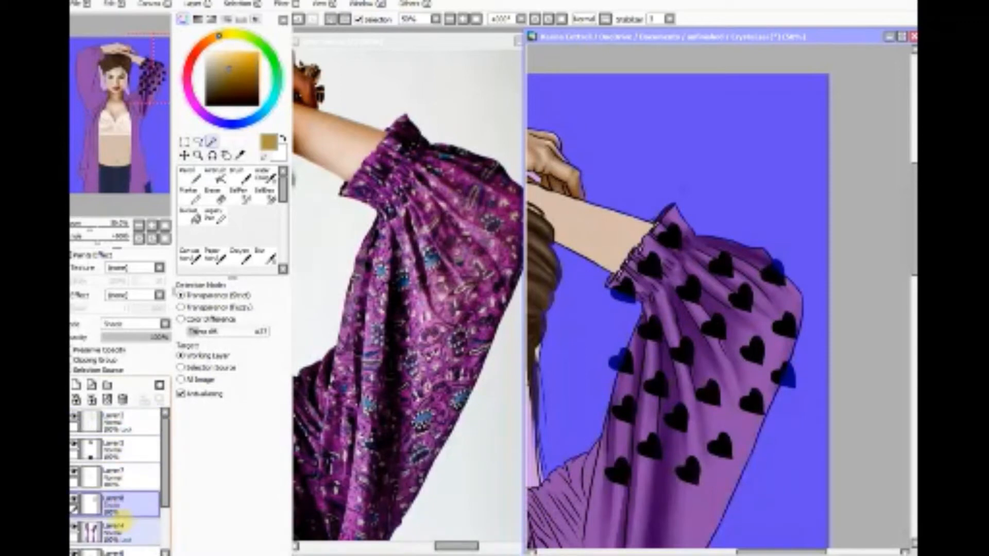
left_click(113, 4)
left_click(126, 47)
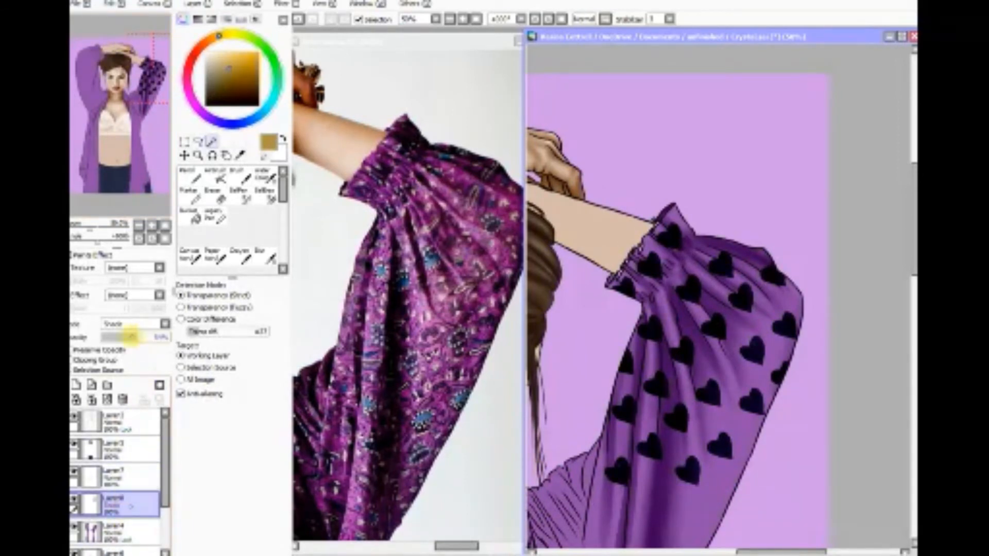
Step: Lower the Shade heart layer's opacity until the hearts form a faint print on the sleeve, and check the sleeve up close
left_click_drag(129, 336, 106, 340)
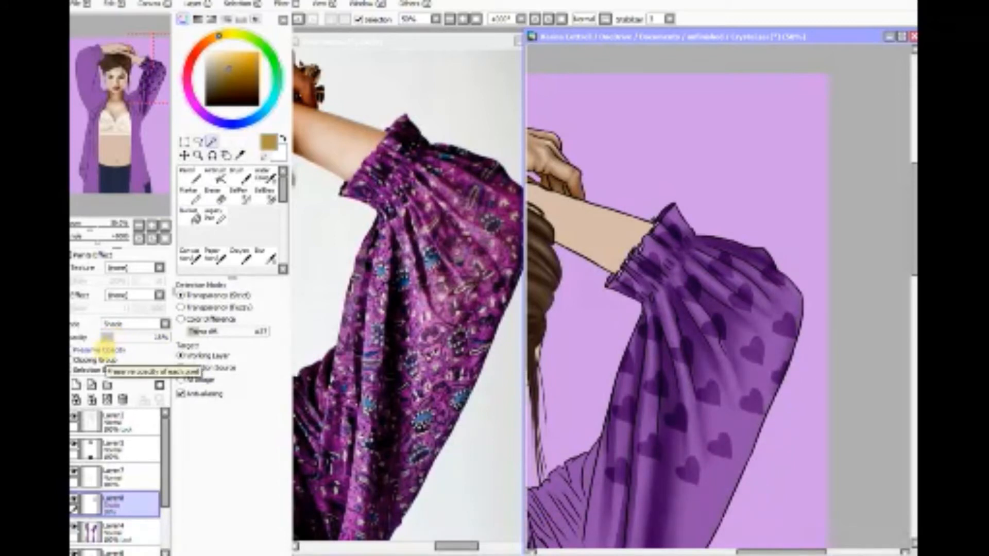
left_click(163, 228)
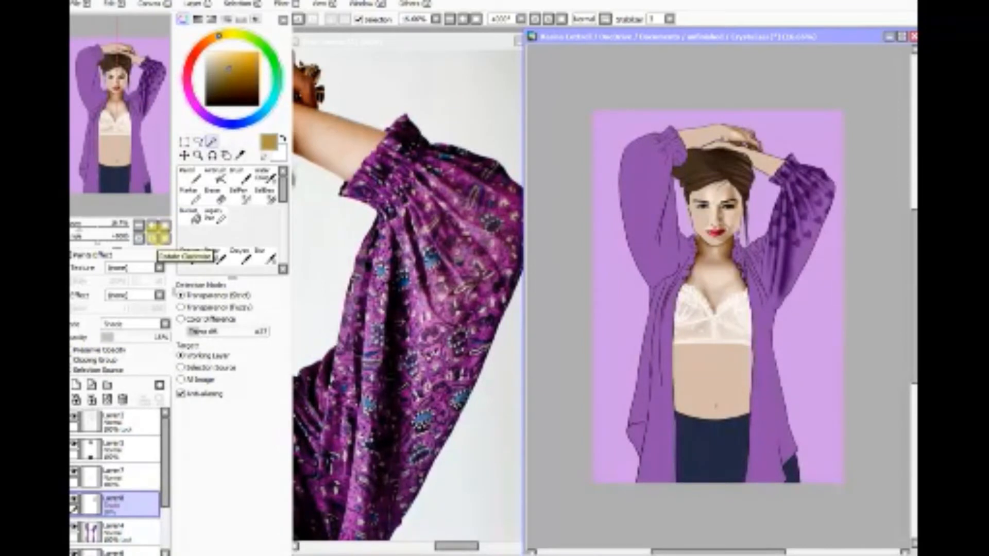
left_click(198, 155)
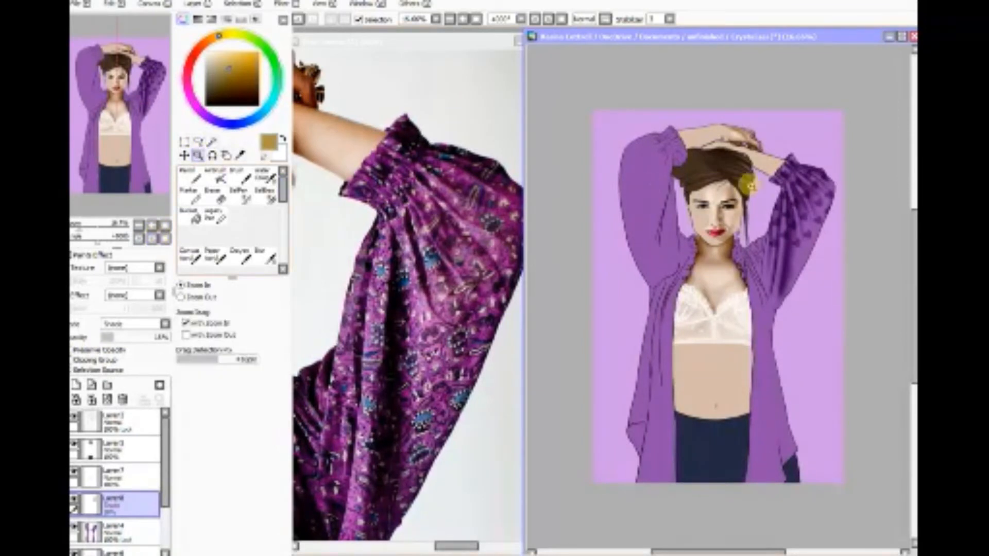
left_click_drag(766, 129, 836, 308)
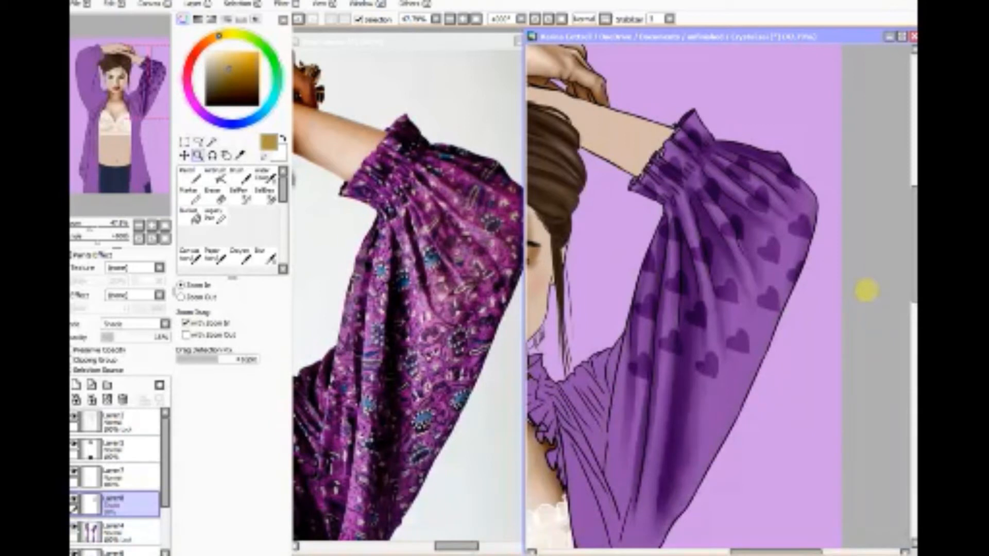
Step: Airbrush the sleeve's hearts dark red with a size 250 brush, keeping the heart layer's opacity preserved
left_click(192, 61)
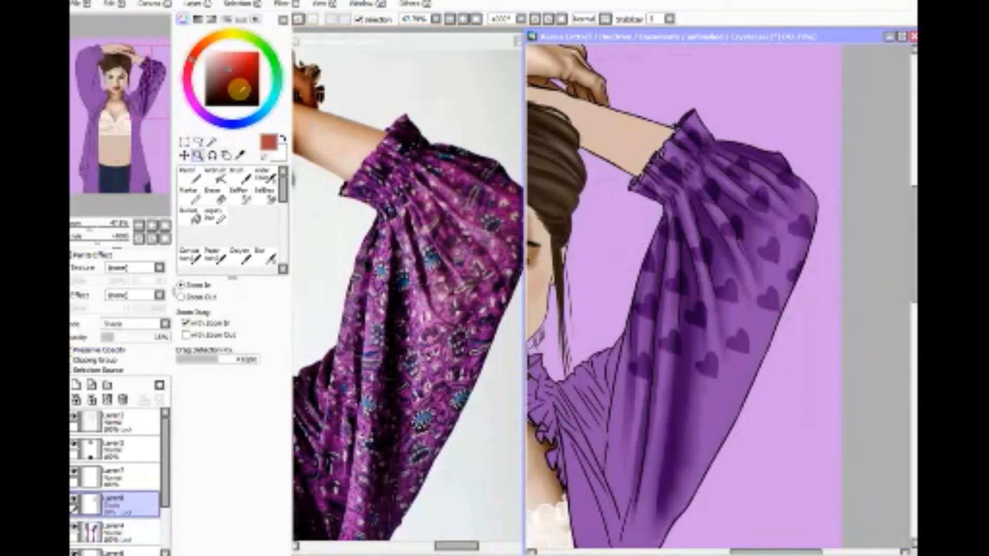
left_click_drag(247, 86, 253, 81)
left_click(215, 175)
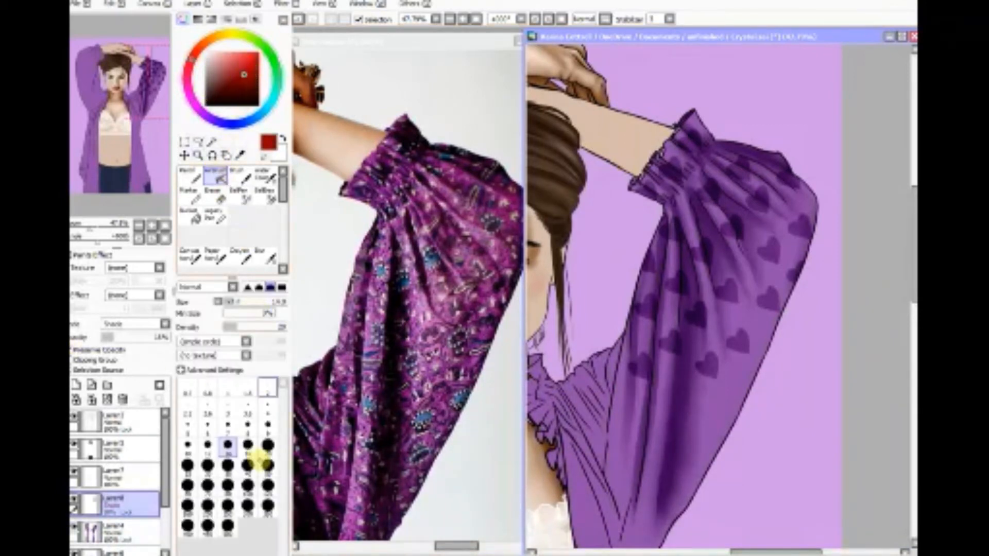
left_click(227, 506)
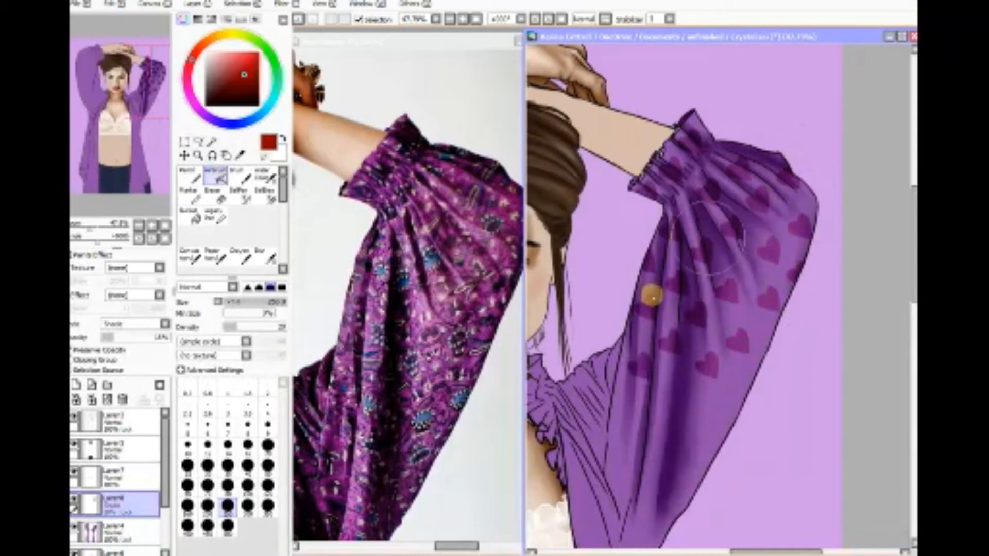
Step: Airbrush black over parts of the sleeve's heart pattern, followed by a golden tan tint
left_click(215, 101)
left_click_drag(189, 130, 185, 140)
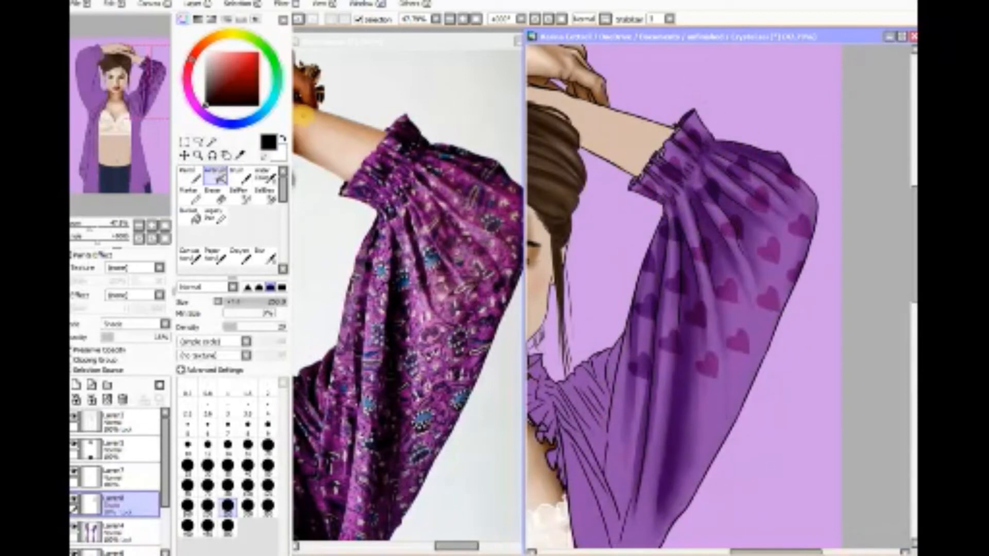
left_click(233, 124)
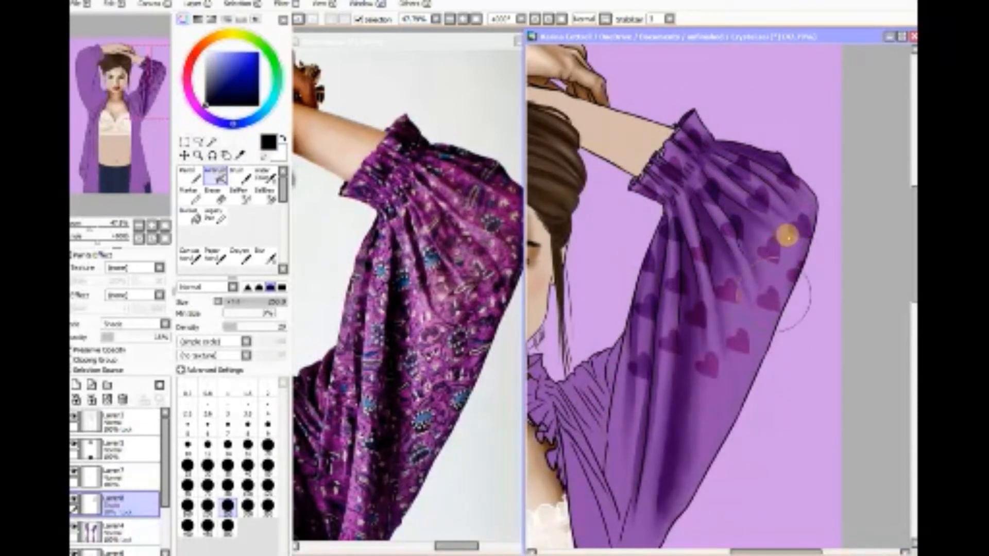
left_click(215, 37)
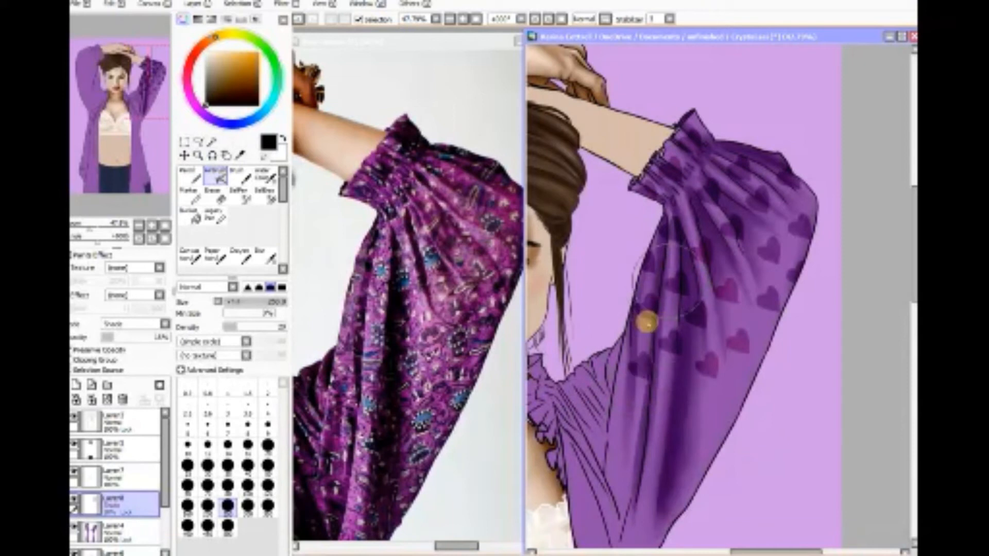
left_click(230, 71)
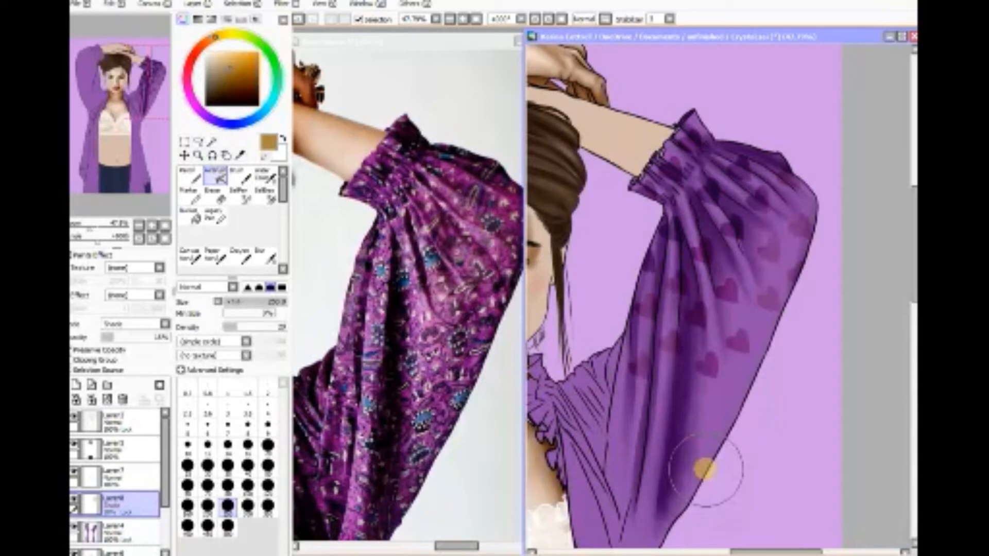
Step: Bring the trousers into view in the portrait and the reference photo, and turn on Preserve Opacity for the trousers layer
mouse_move(905, 221)
left_mouse_down()
mouse_move(911, 366)
mouse_move(909, 345)
mouse_move(894, 358)
left_mouse_up()
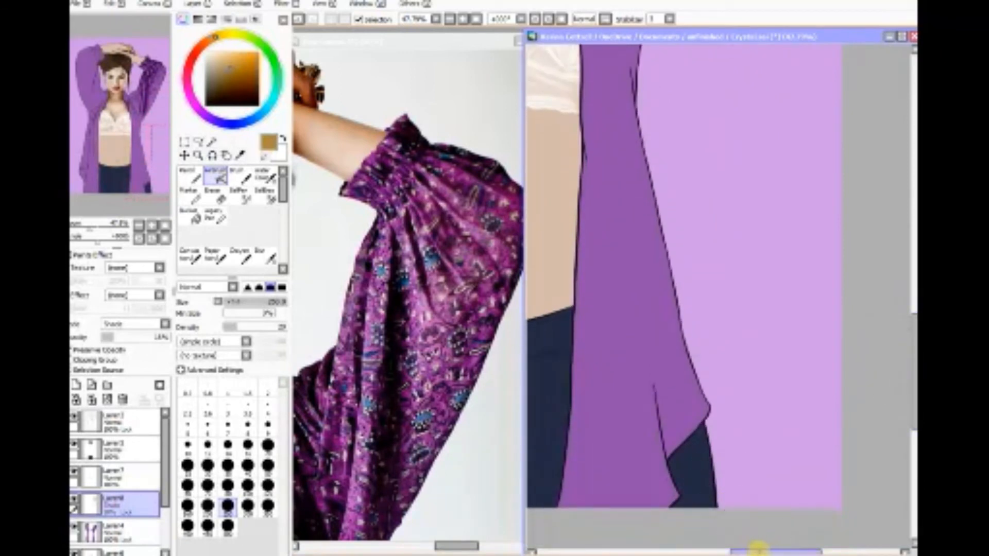
left_click_drag(750, 549, 693, 549)
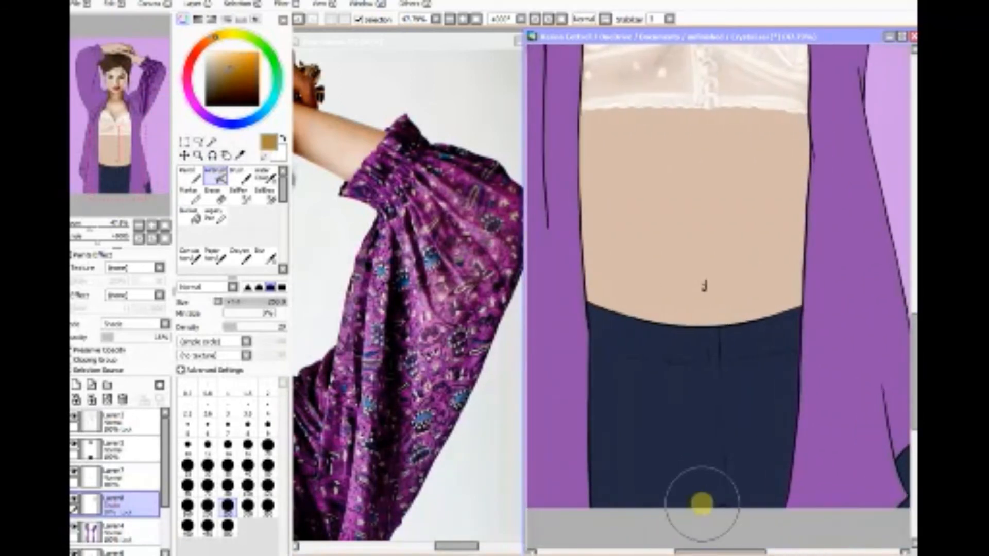
left_click(211, 142)
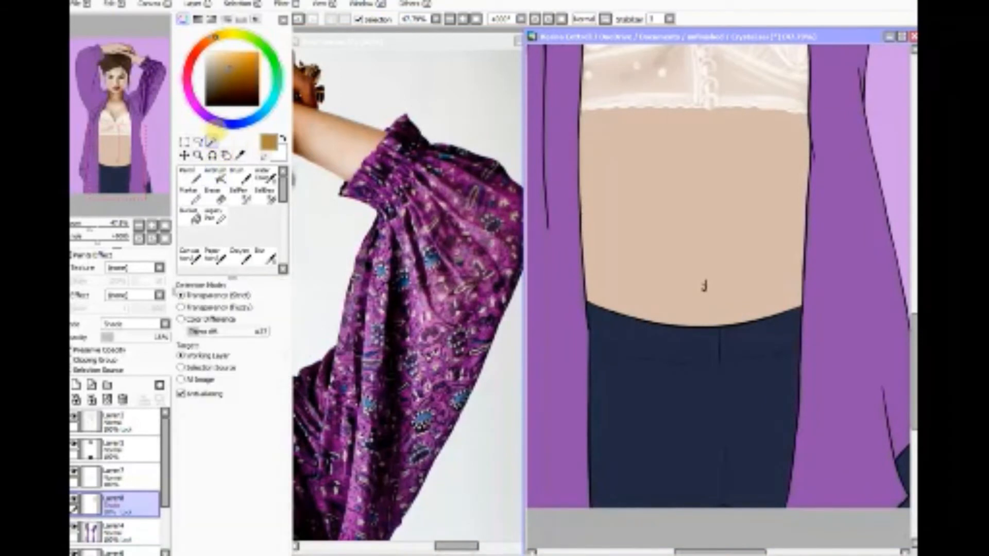
left_click(240, 4)
left_click(240, 5)
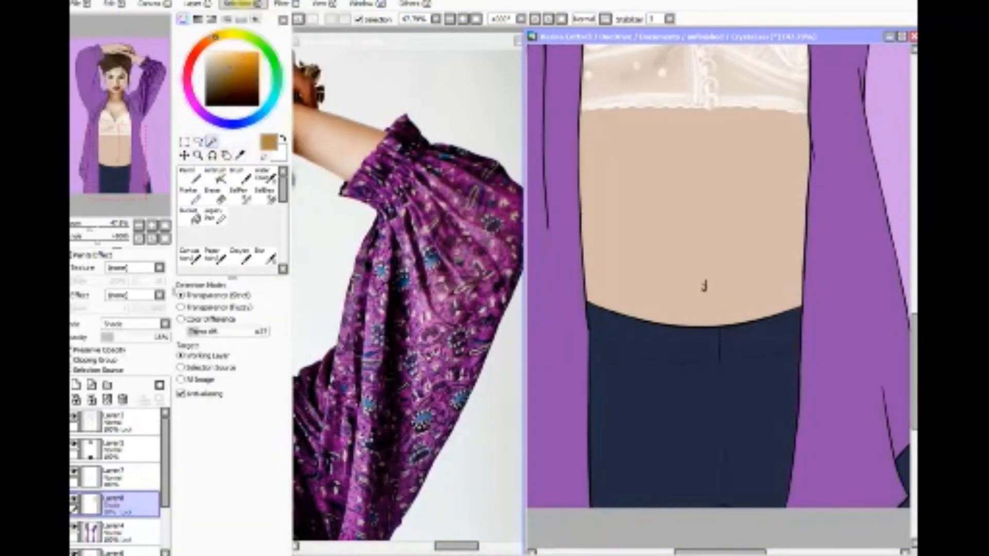
left_click(381, 41)
left_click_drag(545, 238, 545, 419)
left_click_drag(460, 545, 422, 543)
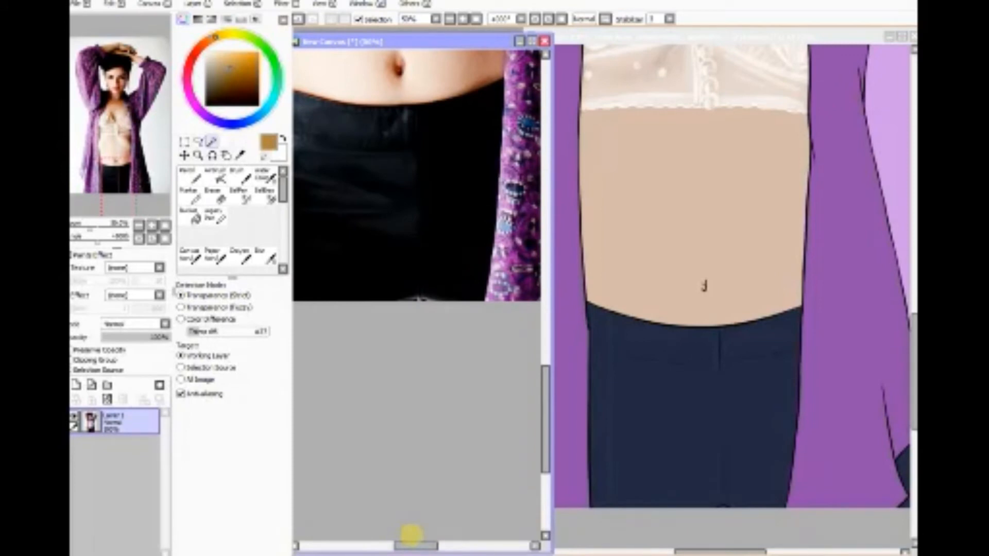
left_click(643, 35)
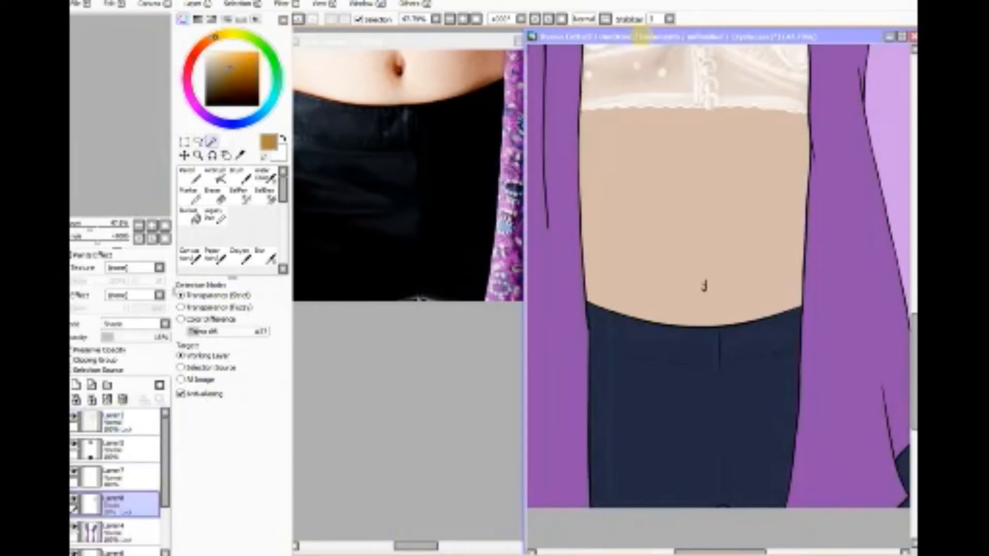
left_click(137, 528)
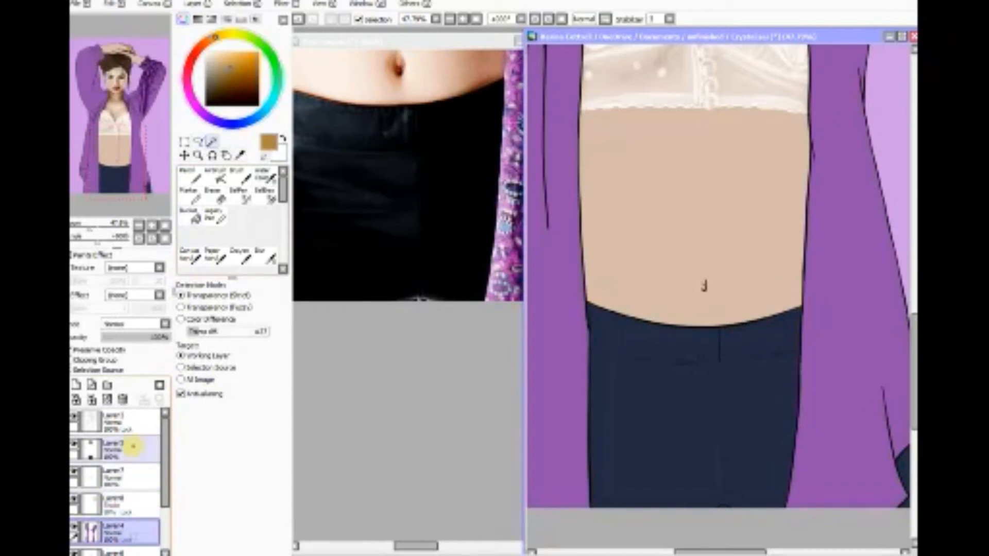
left_click(121, 448)
left_click(73, 349)
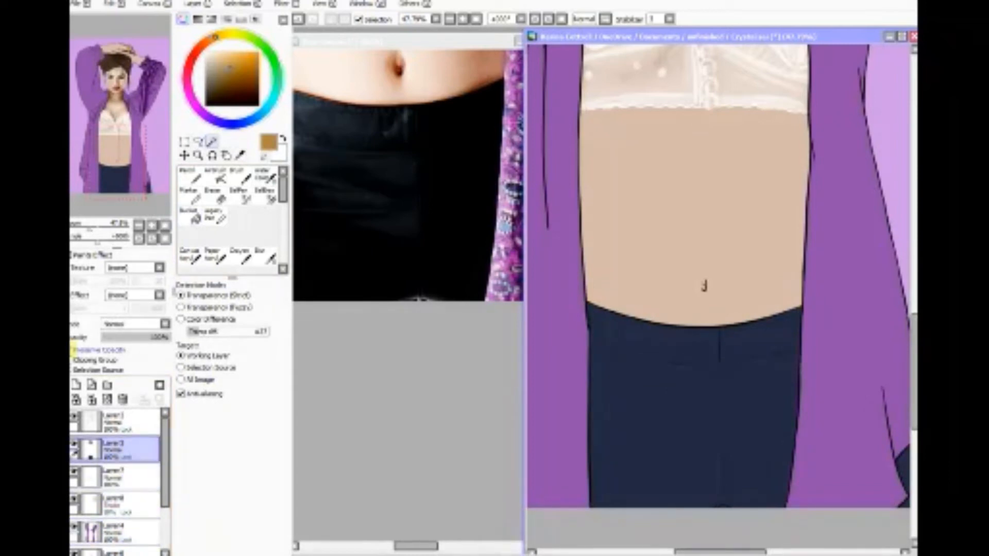
Step: Airbrush the small trouser area beyond the cardigan's pointed hem solid black with the size 250 brush
left_click(206, 104)
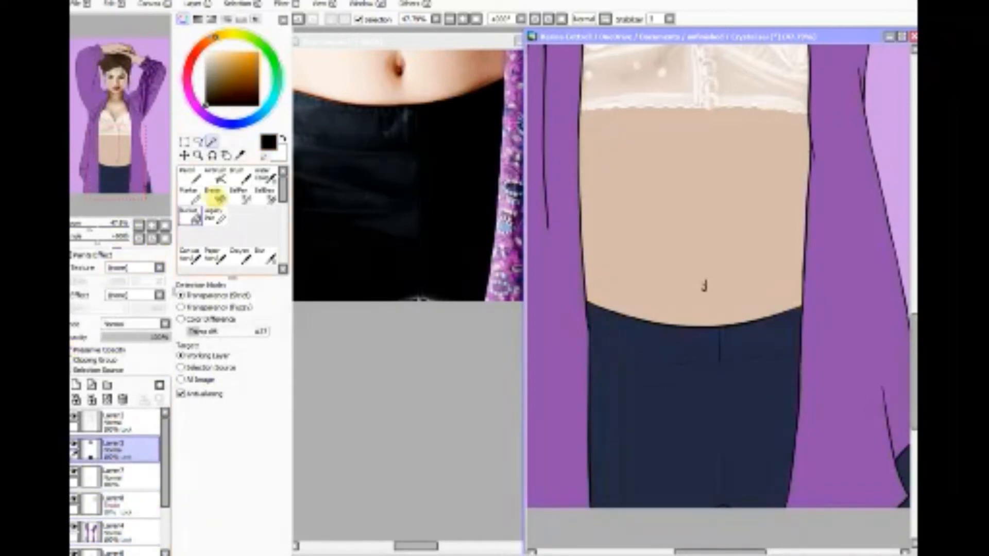
left_click(216, 178)
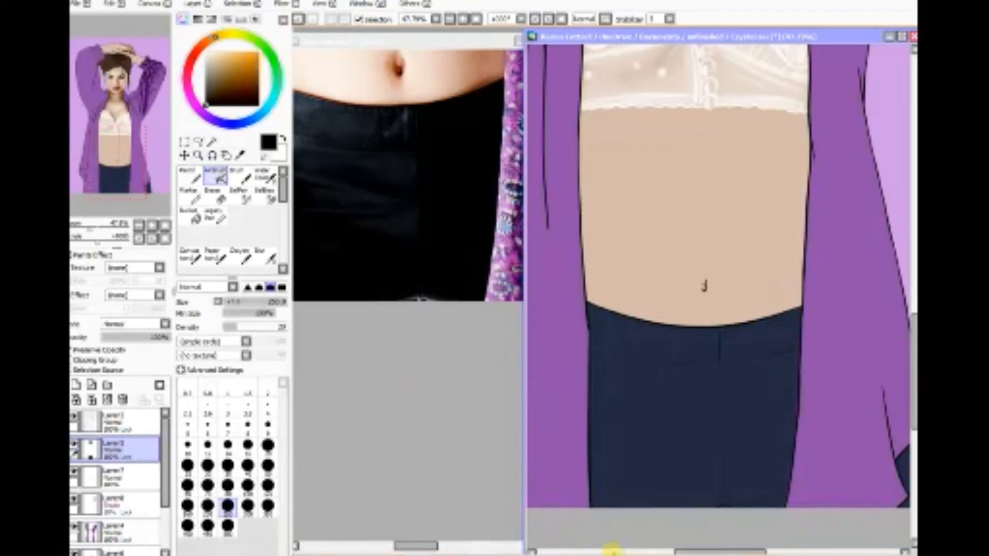
left_click_drag(719, 550, 763, 547)
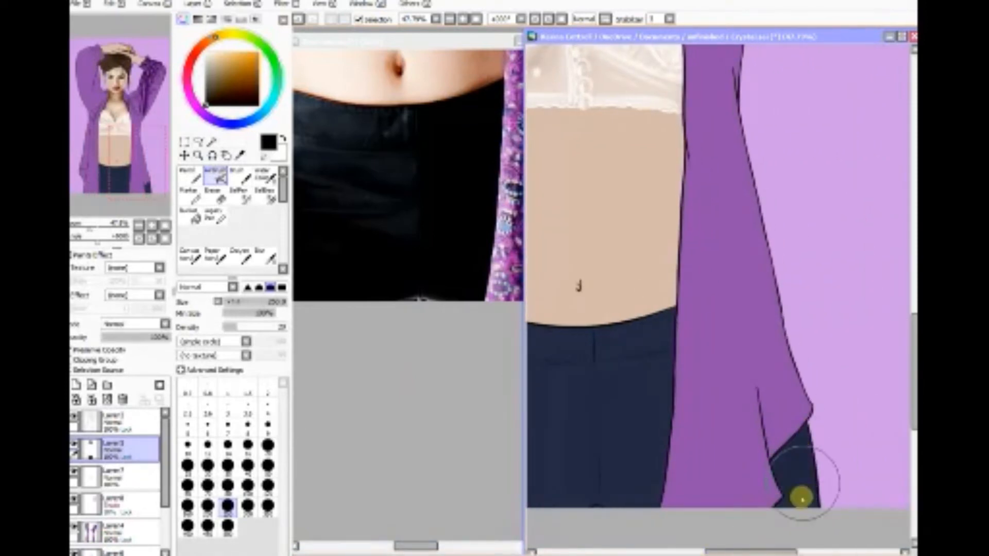
mouse_move(796, 494)
left_mouse_down()
mouse_move(788, 442)
mouse_move(788, 481)
left_mouse_up()
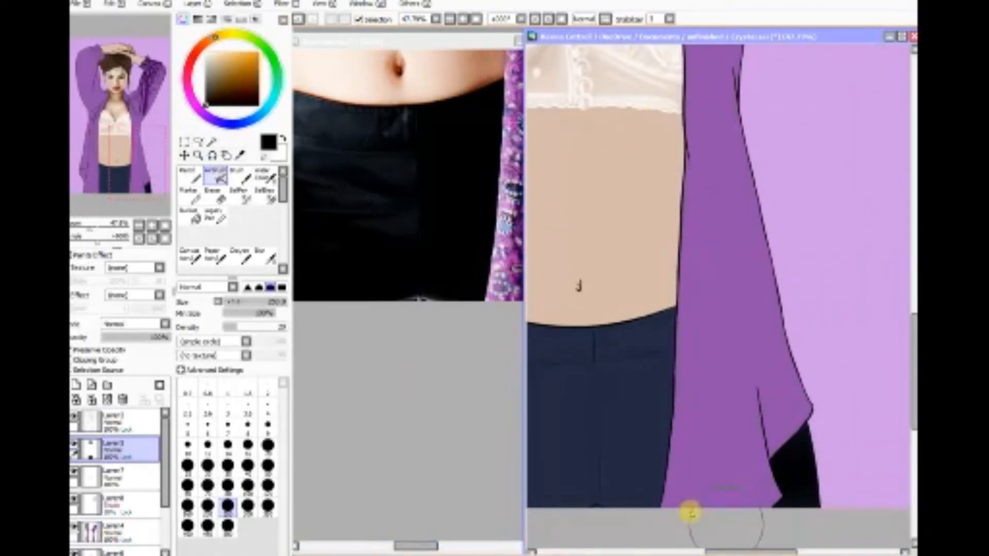
Step: Airbrush black shading along the right side of the trousers and across the right hip, using size 80 for the finer folds
left_click_drag(637, 407, 638, 514)
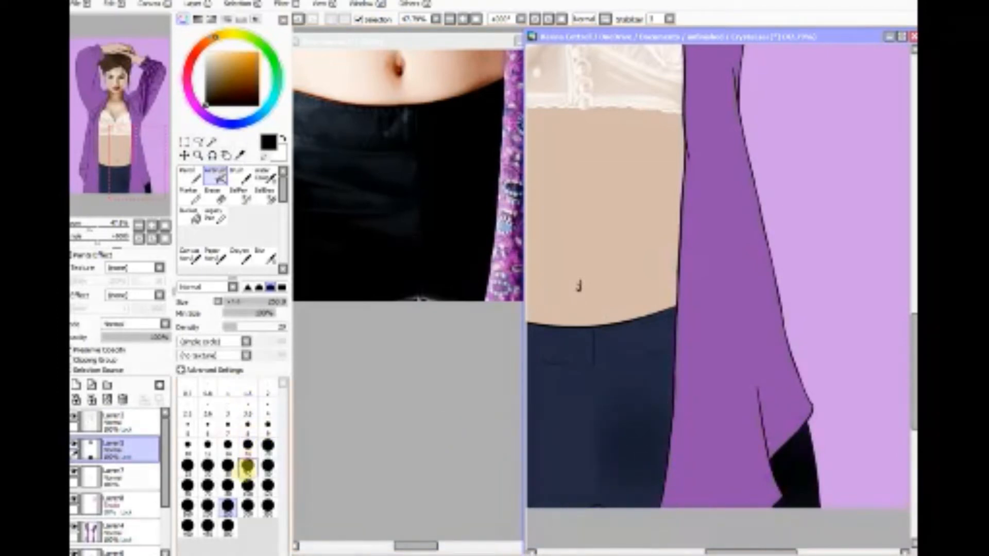
left_click(227, 485)
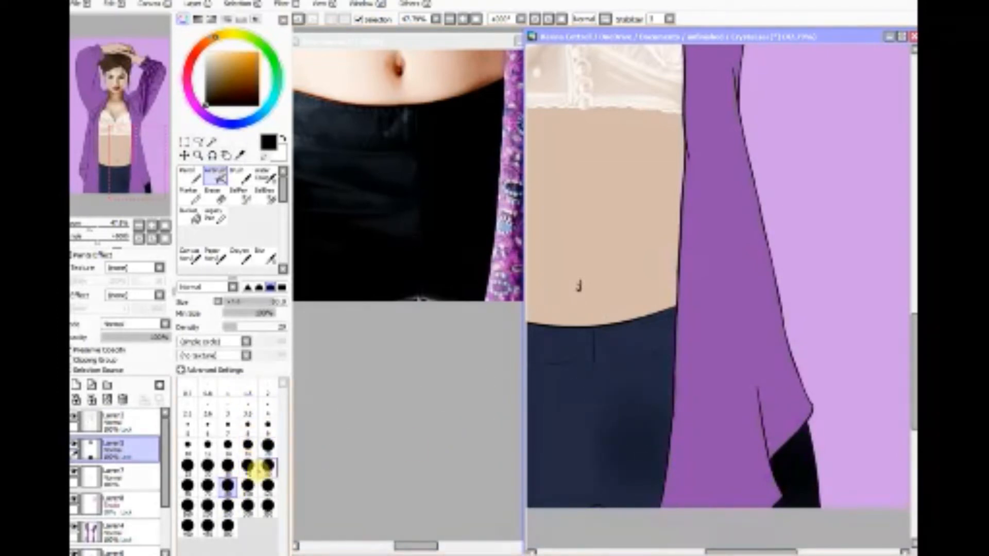
left_click(247, 465)
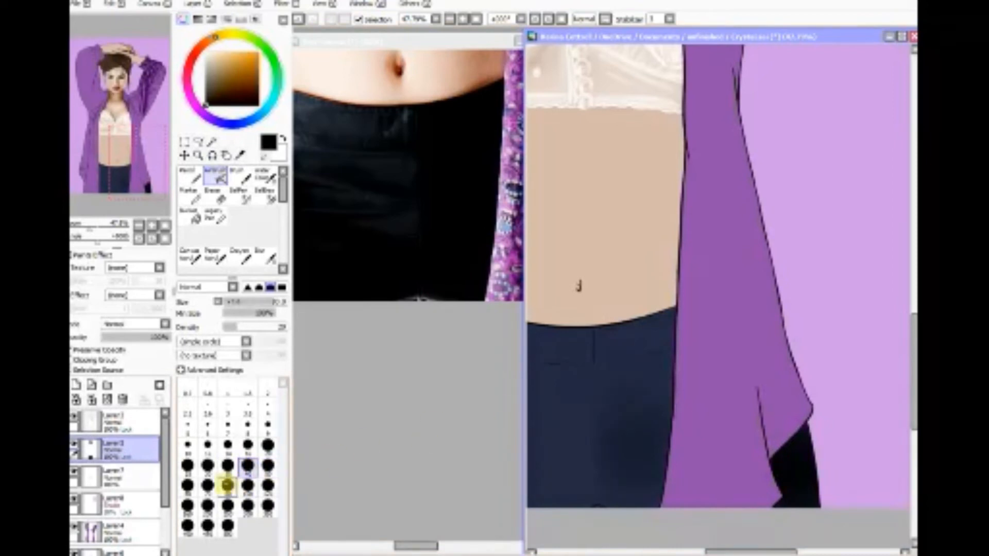
left_click(228, 485)
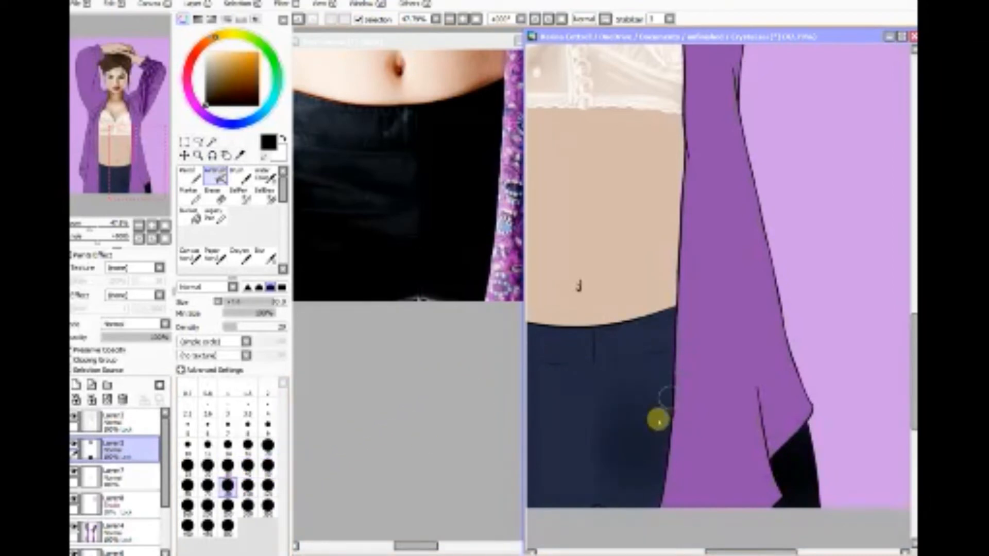
mouse_move(669, 377)
left_mouse_down()
mouse_move(666, 360)
mouse_move(627, 364)
mouse_move(675, 360)
left_mouse_up()
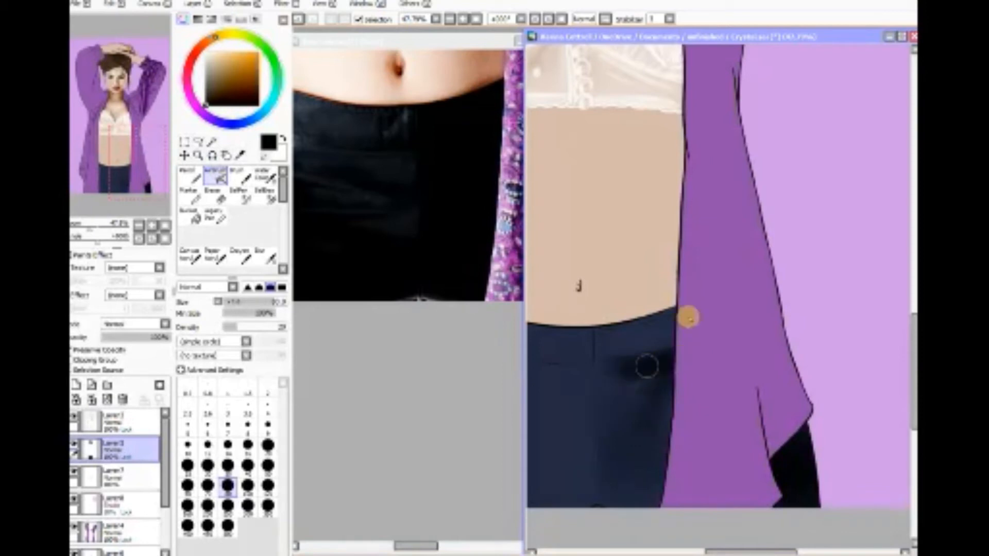
mouse_move(672, 311)
left_mouse_down()
mouse_move(656, 442)
mouse_move(673, 399)
mouse_move(644, 499)
mouse_move(629, 472)
mouse_move(607, 477)
mouse_move(613, 484)
mouse_move(634, 388)
mouse_move(647, 424)
mouse_move(638, 472)
mouse_move(753, 541)
mouse_move(709, 536)
left_mouse_up()
Step: Airbrush black shadows and horizontal folds over the left and middle of the trousers, following the reference photo
left_click_drag(426, 544, 415, 544)
left_click(559, 412)
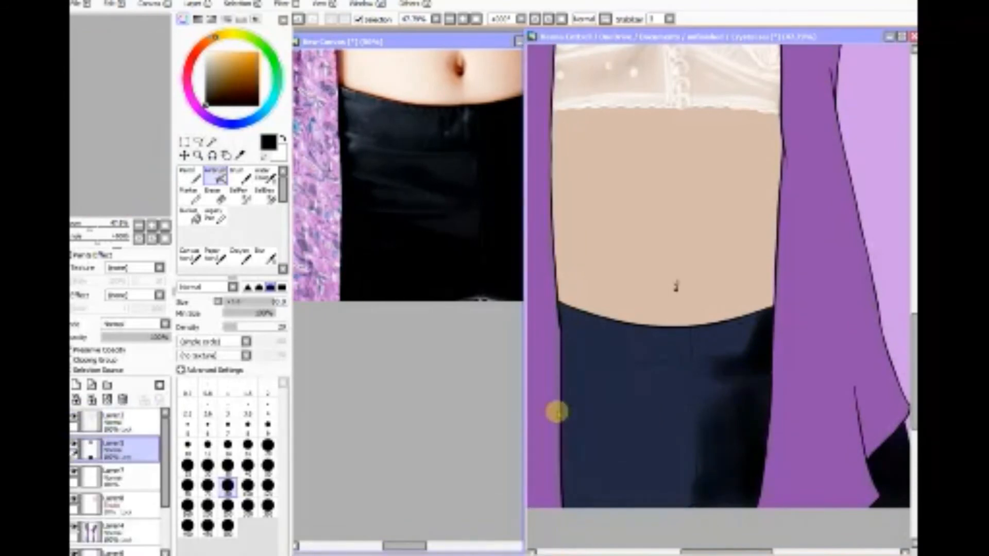
mouse_move(556, 411)
left_mouse_down()
mouse_move(641, 431)
mouse_move(638, 456)
mouse_move(615, 414)
mouse_move(566, 429)
mouse_move(640, 440)
mouse_move(625, 453)
mouse_move(563, 456)
mouse_move(653, 469)
mouse_move(582, 487)
mouse_move(581, 497)
mouse_move(677, 491)
mouse_move(632, 514)
mouse_move(708, 498)
mouse_move(672, 489)
mouse_move(656, 466)
mouse_move(657, 447)
mouse_move(679, 425)
mouse_move(670, 422)
mouse_move(671, 448)
left_mouse_up()
mouse_move(582, 413)
left_mouse_down()
mouse_move(619, 387)
mouse_move(586, 369)
mouse_move(599, 380)
mouse_move(671, 387)
mouse_move(613, 390)
mouse_move(614, 381)
mouse_move(678, 381)
mouse_move(576, 326)
mouse_move(620, 282)
mouse_move(621, 322)
mouse_move(680, 315)
mouse_move(694, 352)
mouse_move(675, 352)
mouse_move(709, 343)
mouse_move(702, 337)
mouse_move(704, 350)
mouse_move(756, 353)
mouse_move(741, 348)
mouse_move(717, 382)
mouse_move(700, 452)
left_mouse_up()
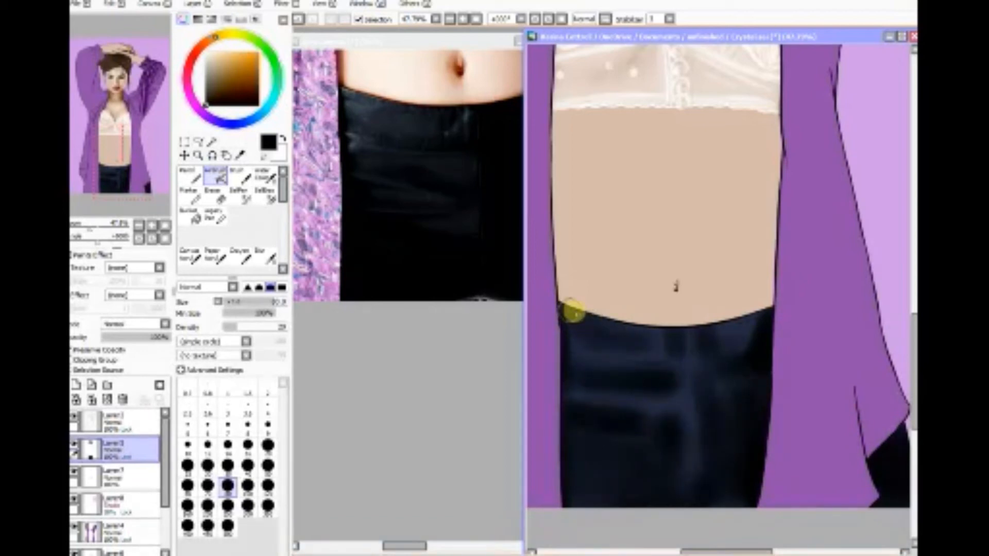
Step: Change the airbrush colour to a light beige for the trouser highlights
left_click(218, 77)
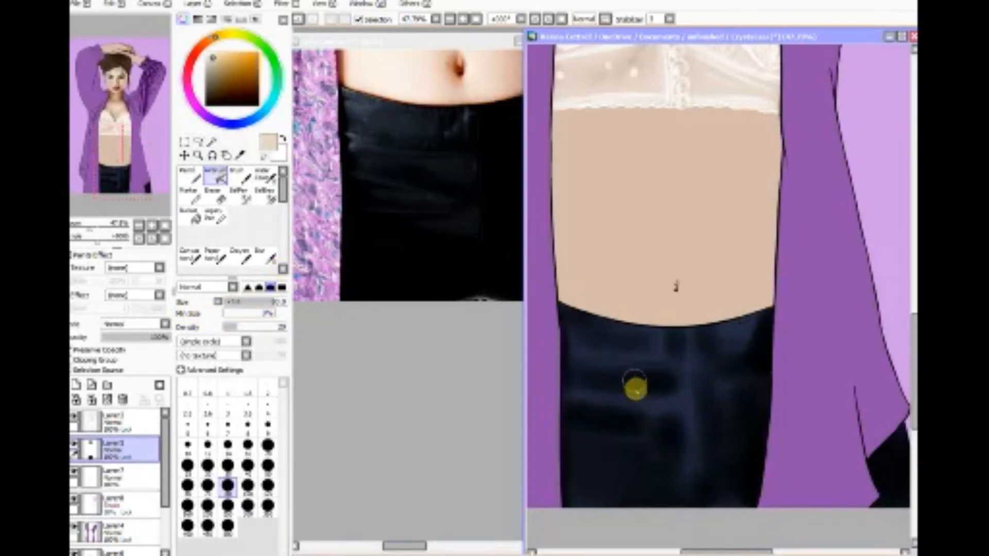
mouse_move(598, 403)
left_mouse_down()
mouse_move(602, 358)
mouse_move(654, 403)
mouse_move(647, 389)
mouse_move(687, 365)
mouse_move(696, 374)
mouse_move(635, 425)
mouse_move(609, 388)
mouse_move(628, 444)
mouse_move(636, 412)
mouse_move(638, 474)
left_mouse_up()
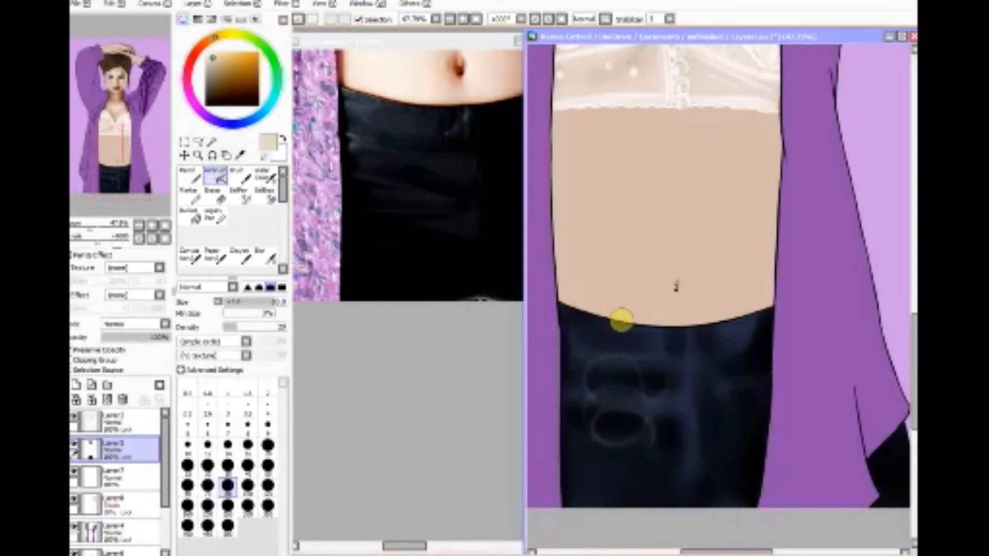
left_click(114, 4)
left_click(127, 17)
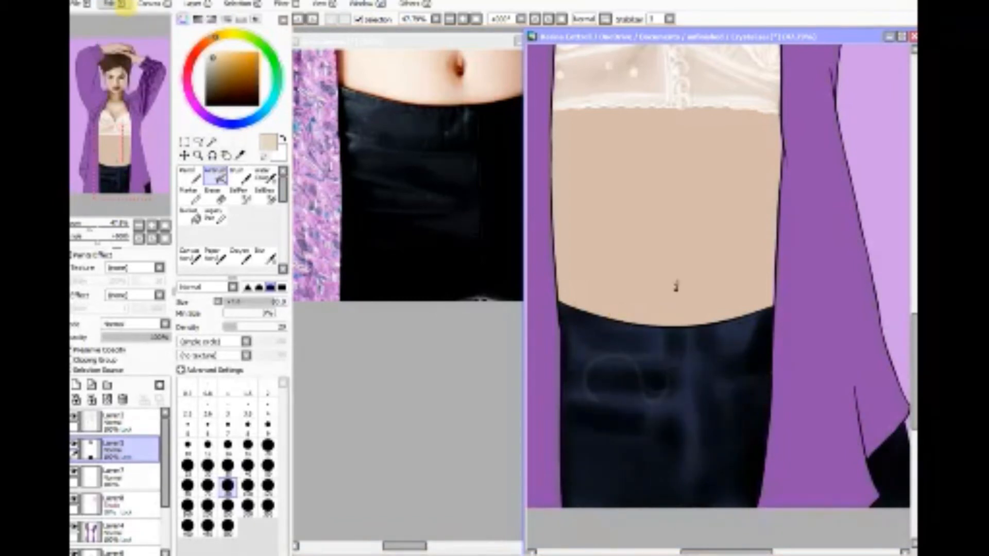
left_click(124, 6)
left_click(127, 17)
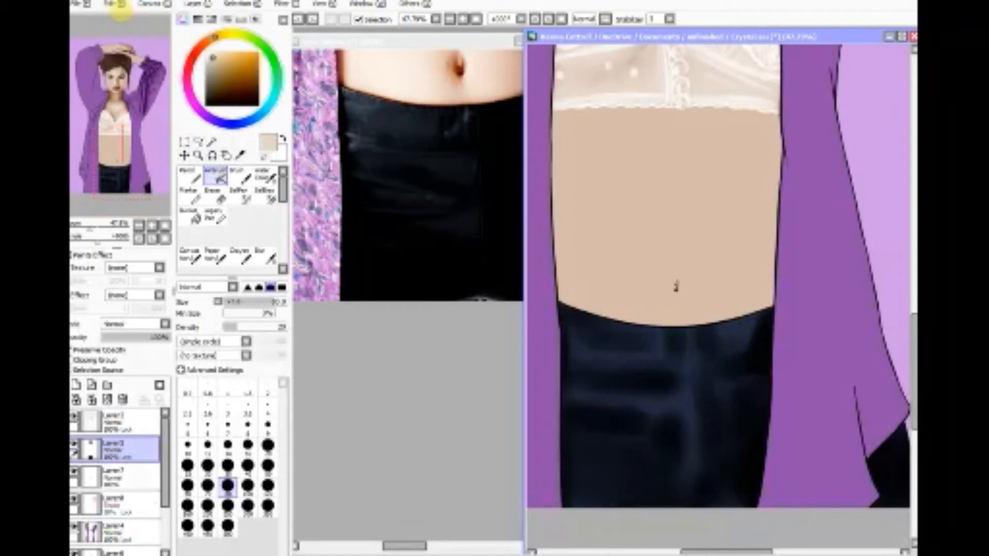
Step: Airbrush light beige highlights along the trousers' horizontal folds, waistband and centre seam, following the reference photo
mouse_move(563, 400)
left_mouse_down()
mouse_move(635, 409)
mouse_move(561, 393)
mouse_move(662, 407)
left_mouse_up()
mouse_move(570, 394)
left_mouse_down()
mouse_move(676, 401)
mouse_move(677, 411)
left_mouse_up()
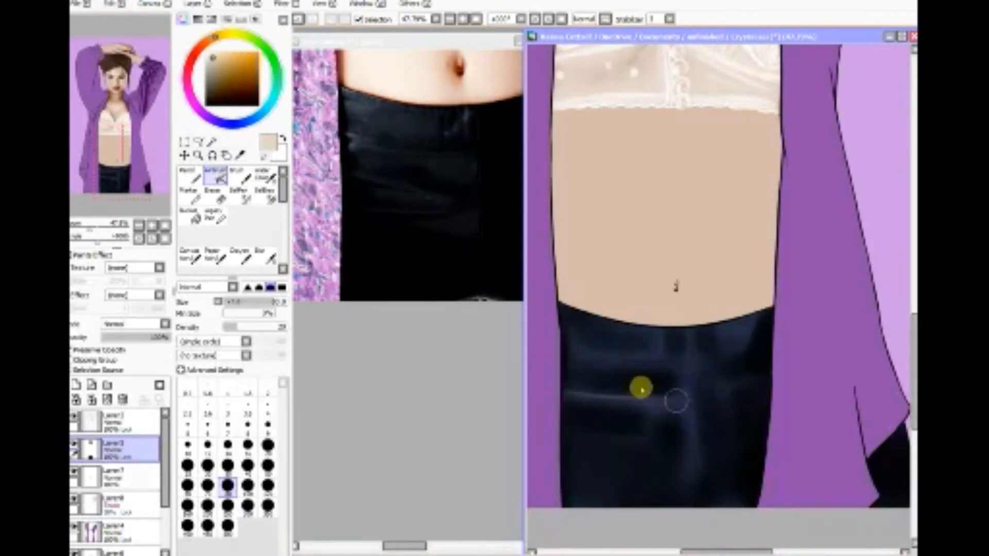
left_click_drag(573, 342, 691, 358)
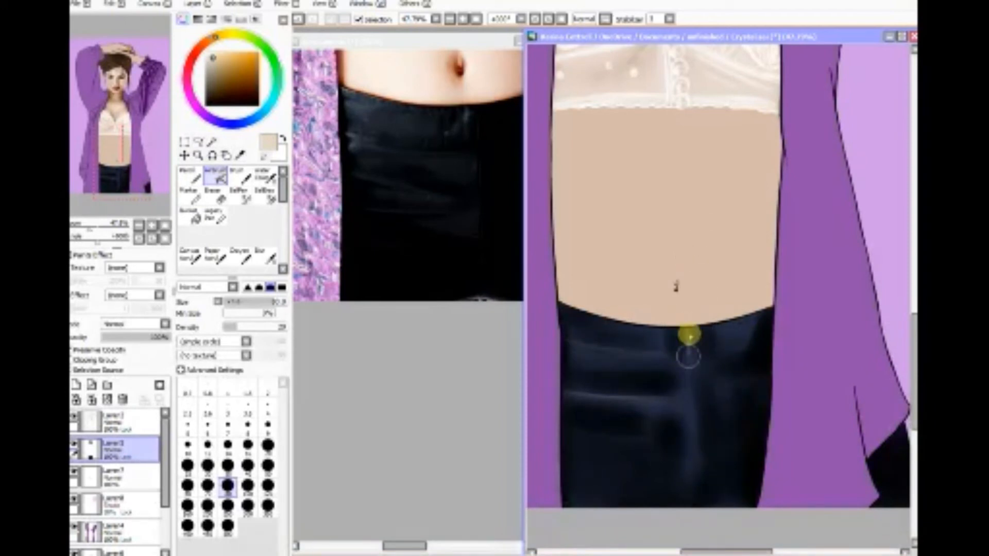
mouse_move(572, 345)
left_mouse_down()
mouse_move(617, 359)
mouse_move(561, 352)
mouse_move(662, 366)
left_mouse_up()
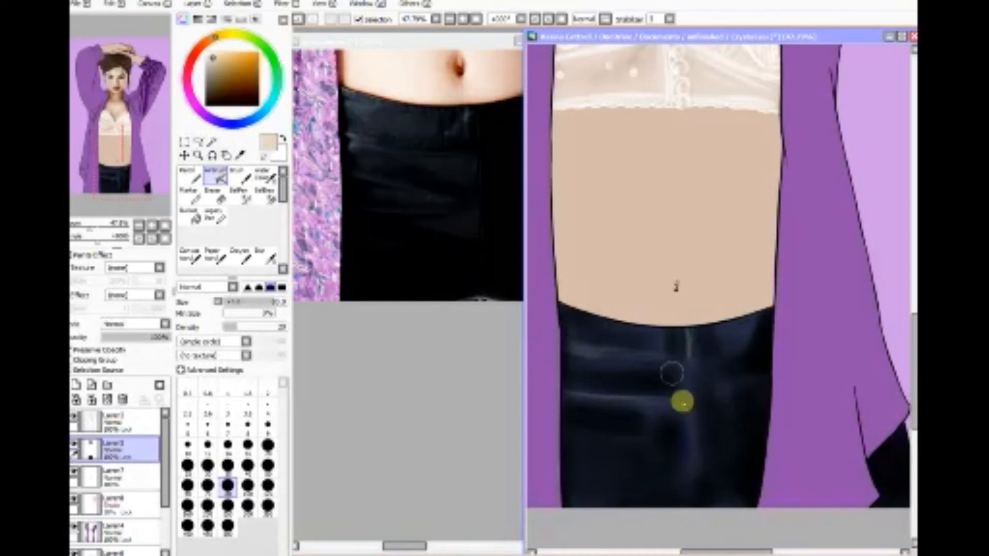
left_click_drag(611, 400, 667, 408)
mouse_move(562, 384)
left_mouse_down()
mouse_move(641, 399)
mouse_move(582, 378)
mouse_move(659, 398)
mouse_move(557, 373)
mouse_move(646, 395)
mouse_move(599, 382)
mouse_move(670, 412)
mouse_move(565, 425)
mouse_move(626, 434)
mouse_move(594, 431)
mouse_move(657, 433)
mouse_move(695, 387)
mouse_move(685, 398)
mouse_move(691, 483)
mouse_move(693, 362)
mouse_move(746, 356)
mouse_move(703, 355)
mouse_move(746, 356)
mouse_move(732, 332)
left_mouse_up()
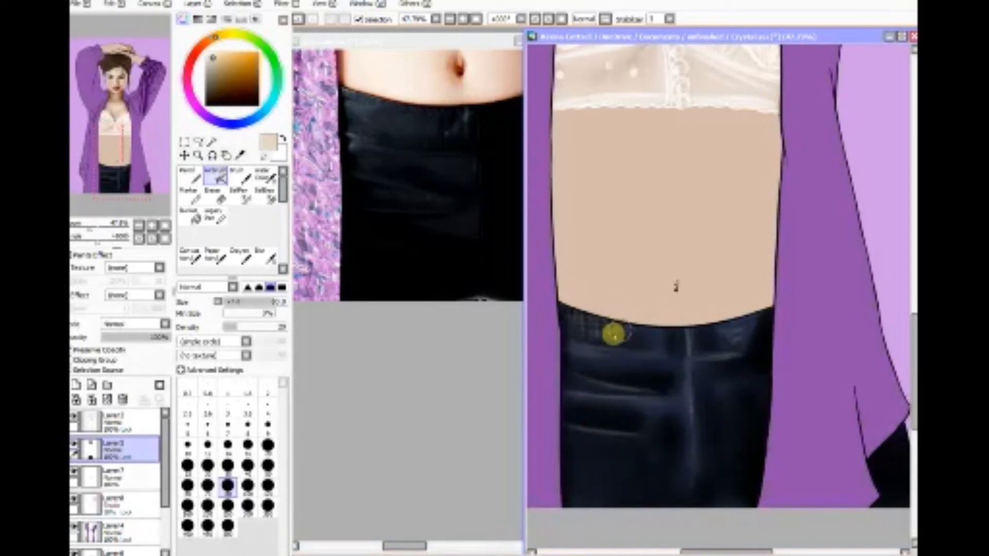
Step: Soften the beige highlights on the waistband, folds and centre seam with the Blur tool at size 80
left_click(266, 256)
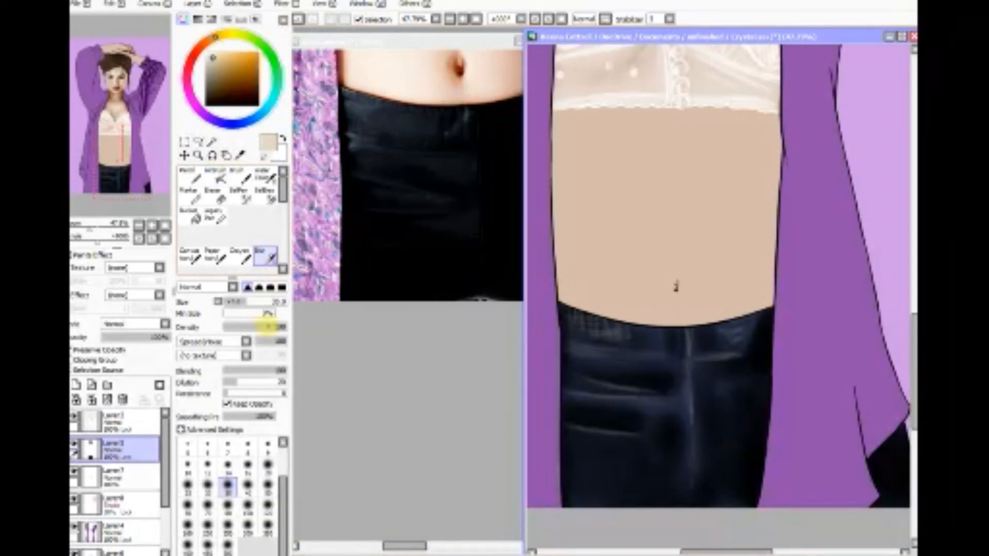
left_click(227, 505)
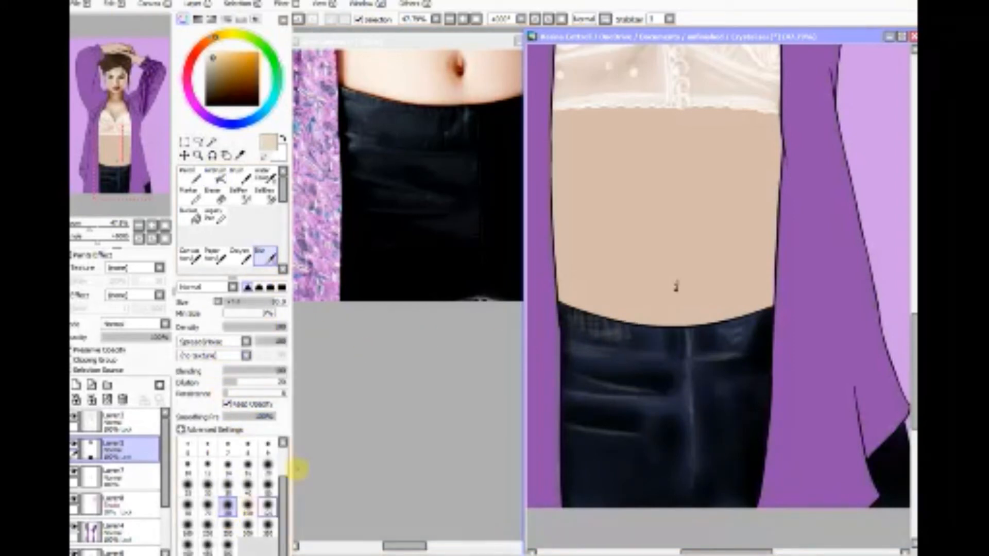
mouse_move(590, 321)
left_mouse_down()
mouse_move(571, 331)
mouse_move(620, 336)
mouse_move(571, 320)
mouse_move(637, 325)
mouse_move(581, 315)
mouse_move(631, 324)
mouse_move(604, 334)
mouse_move(642, 342)
mouse_move(644, 360)
mouse_move(565, 346)
mouse_move(646, 364)
mouse_move(574, 360)
mouse_move(624, 362)
mouse_move(608, 362)
mouse_move(670, 380)
mouse_move(662, 315)
mouse_move(663, 348)
mouse_move(634, 352)
mouse_move(660, 359)
mouse_move(708, 323)
left_mouse_up()
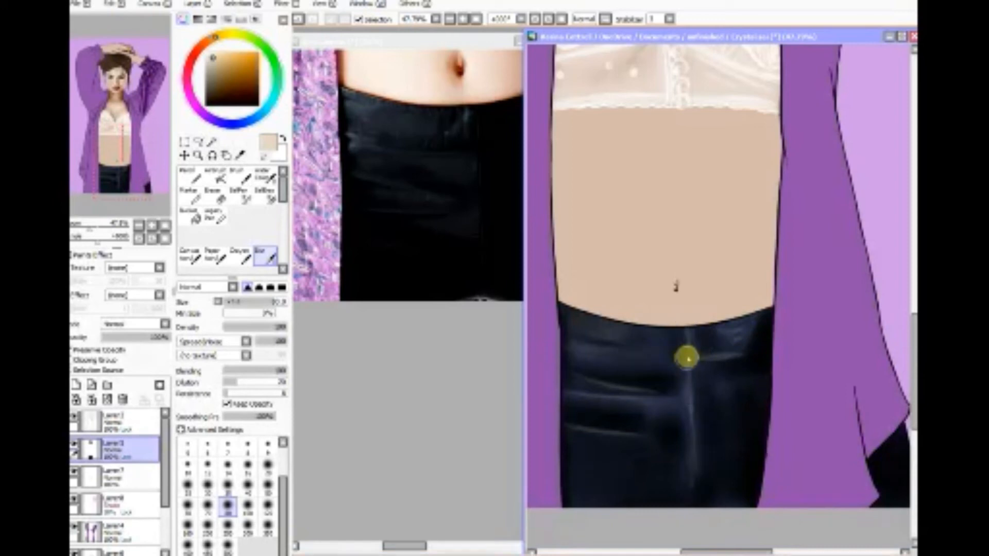
mouse_move(687, 357)
left_mouse_down()
mouse_move(712, 338)
mouse_move(732, 348)
mouse_move(761, 339)
mouse_move(697, 357)
mouse_move(746, 365)
mouse_move(708, 376)
mouse_move(710, 420)
mouse_move(687, 373)
mouse_move(683, 481)
mouse_move(640, 446)
mouse_move(546, 443)
mouse_move(650, 444)
mouse_move(535, 427)
mouse_move(546, 441)
mouse_move(638, 421)
mouse_move(657, 404)
mouse_move(518, 393)
mouse_move(646, 384)
mouse_move(536, 363)
mouse_move(566, 379)
mouse_move(557, 375)
mouse_move(594, 365)
mouse_move(580, 342)
mouse_move(684, 361)
mouse_move(679, 349)
mouse_move(626, 362)
mouse_move(668, 366)
mouse_move(633, 376)
mouse_move(672, 392)
mouse_move(669, 431)
mouse_move(638, 414)
mouse_move(661, 415)
mouse_move(662, 470)
mouse_move(590, 467)
mouse_move(632, 488)
mouse_move(668, 479)
mouse_move(684, 490)
mouse_move(720, 438)
mouse_move(728, 469)
mouse_move(715, 424)
mouse_move(753, 391)
mouse_move(749, 348)
mouse_move(714, 342)
mouse_move(746, 322)
left_mouse_up()
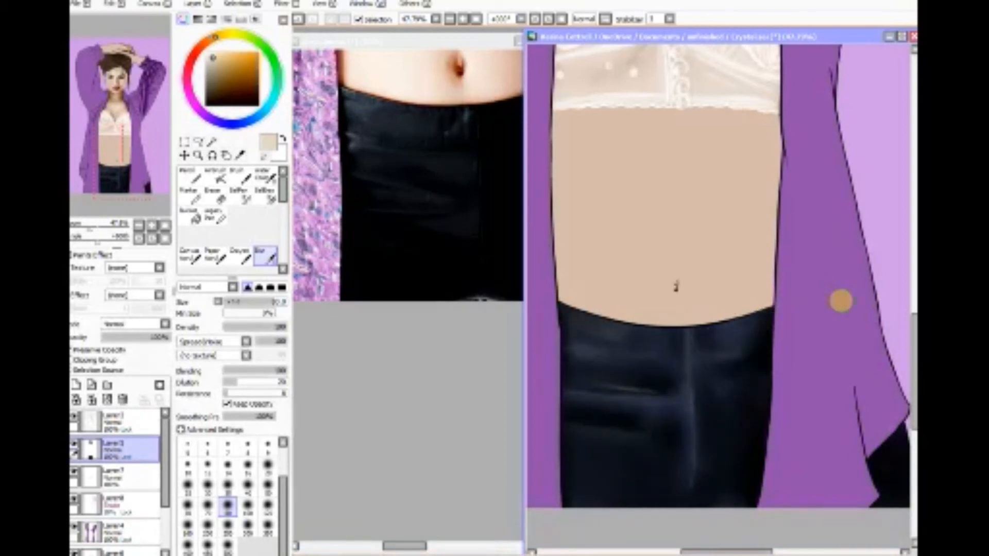
Step: Airbrush black shadows around the trouser folds and centre seam at size 40, and blend them with the Blur tool
left_click(216, 176)
left_click(206, 105)
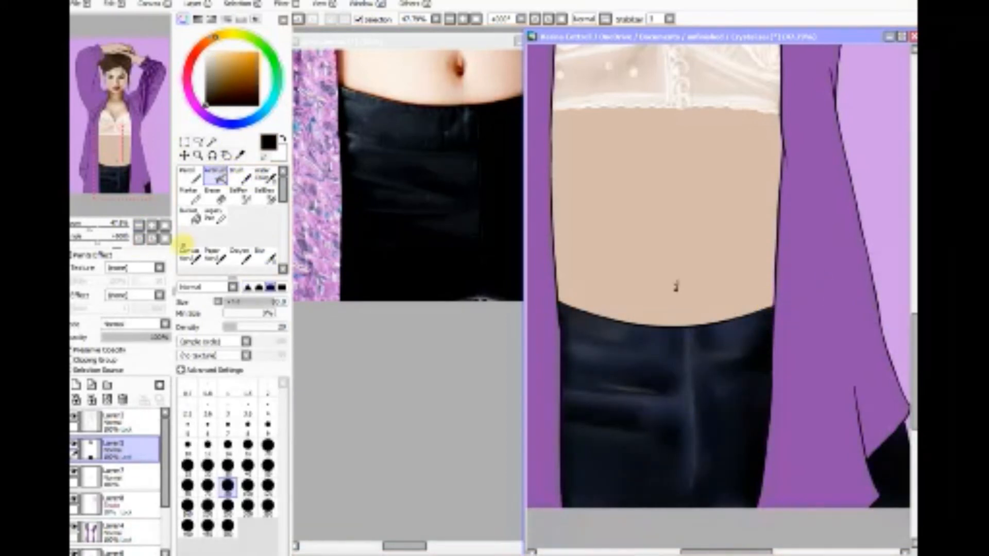
left_click(227, 467)
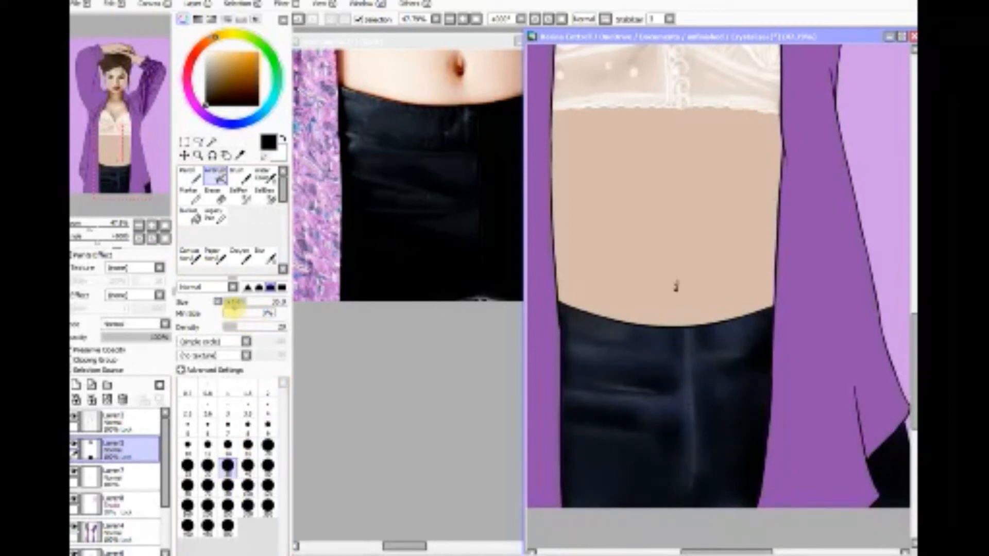
left_click(248, 465)
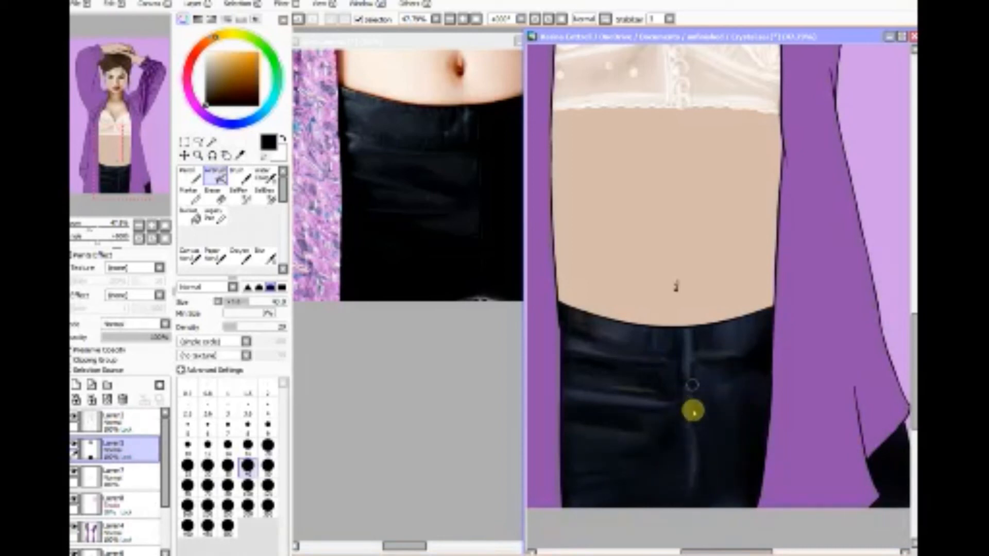
left_click_drag(692, 385, 694, 469)
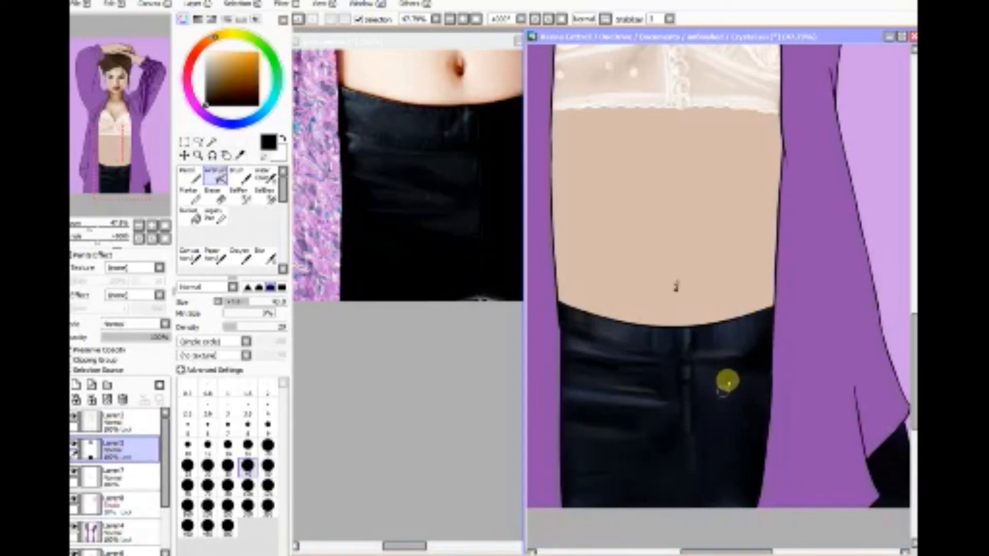
left_click(265, 256)
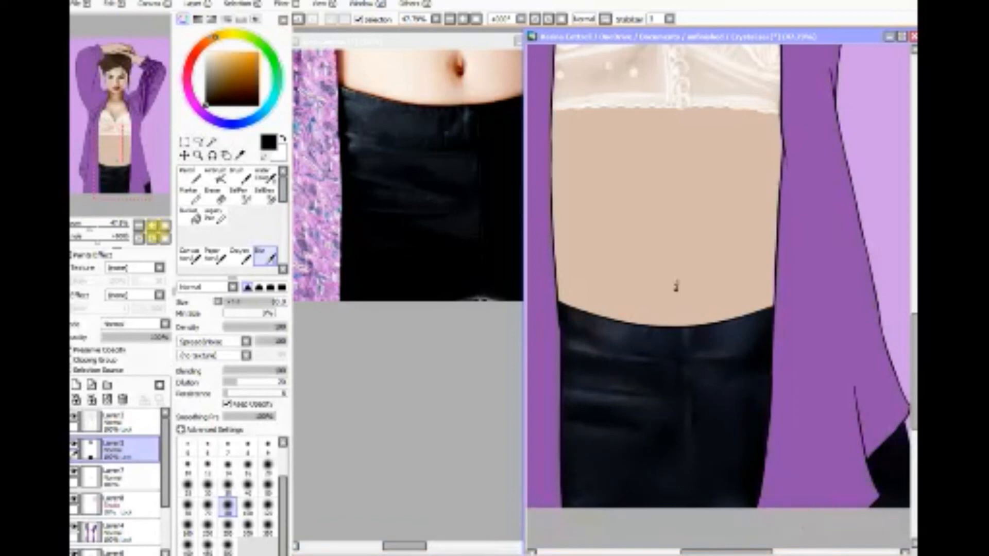
Step: Check the whole portrait, bring the head and raised arms into close view, and save the document
left_click(165, 227)
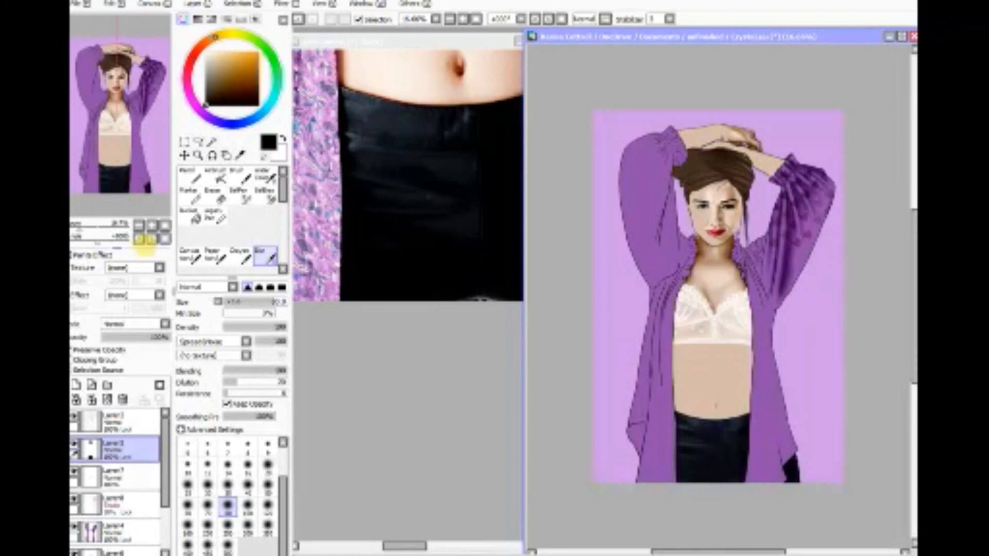
left_click(197, 155)
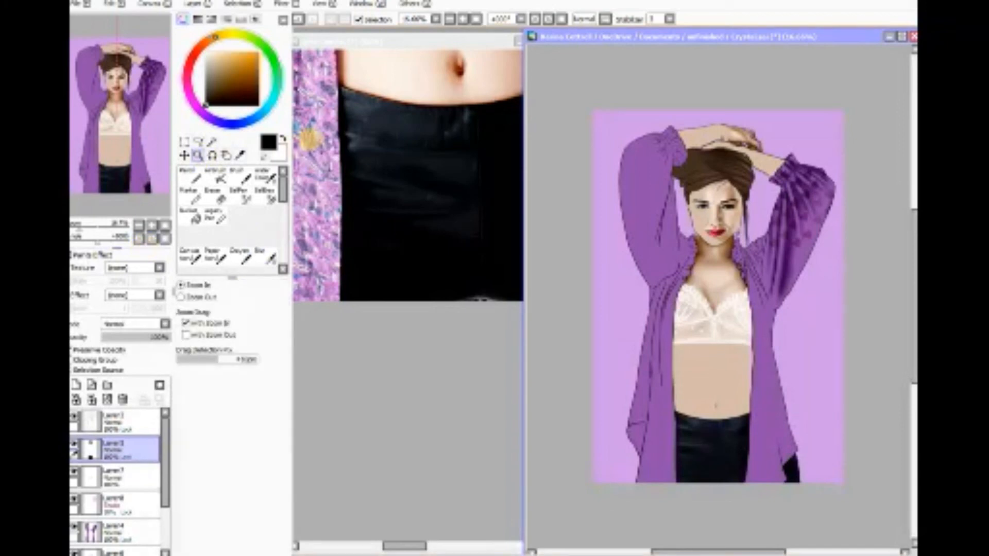
left_click_drag(675, 306, 762, 384)
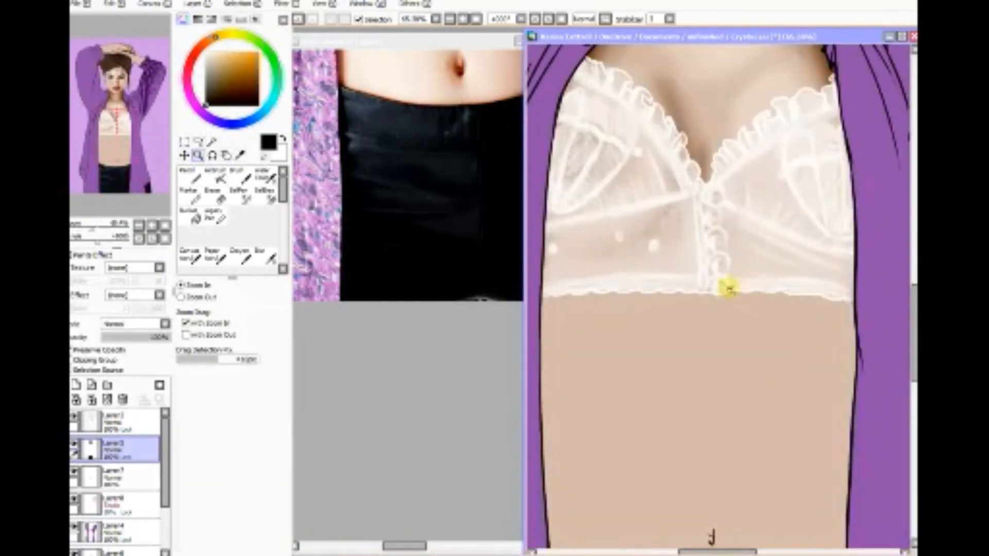
left_click_drag(911, 304, 911, 199)
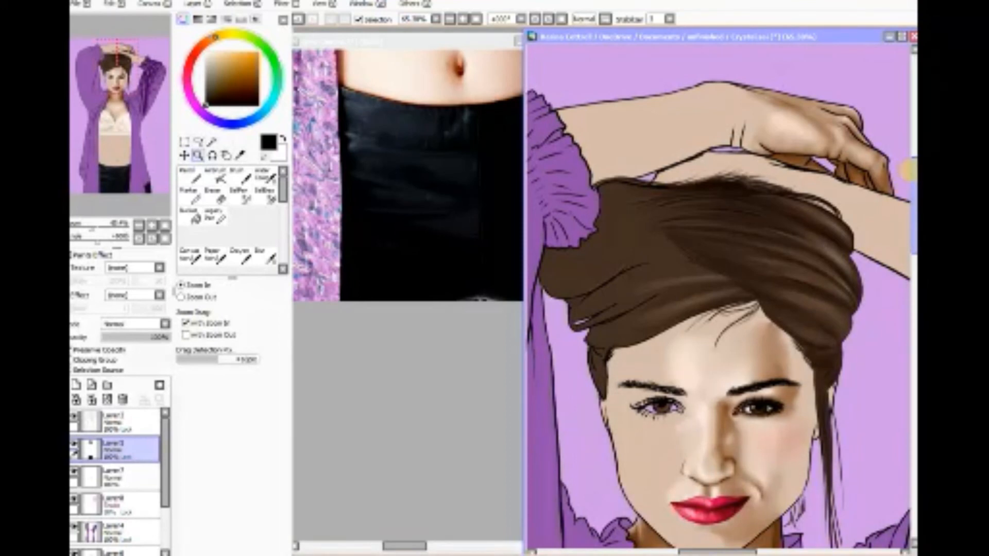
key("ctrl+s")
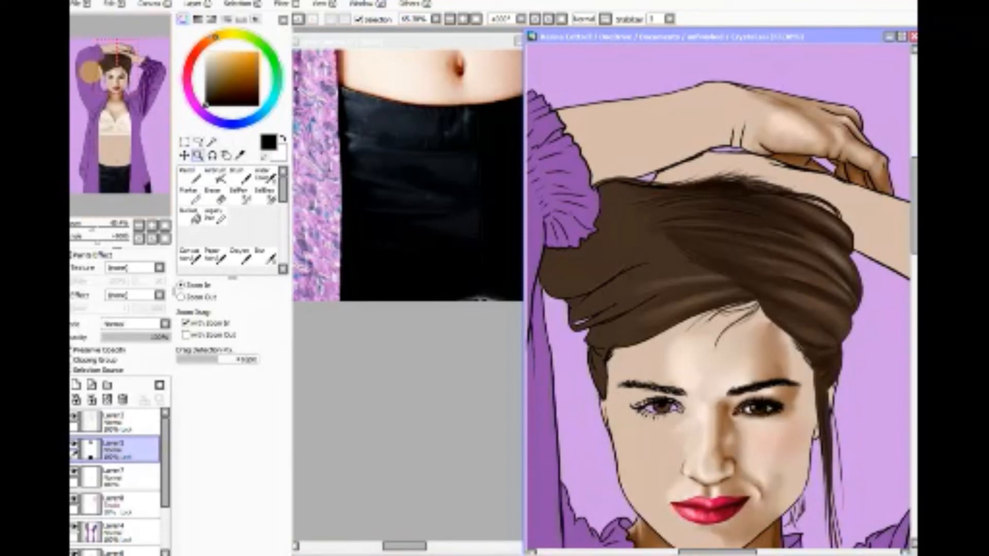